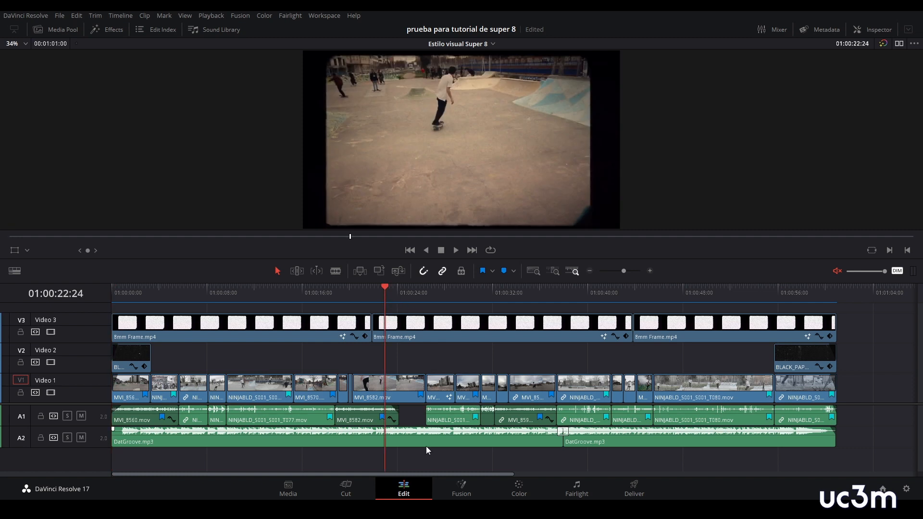
- Preview the 8mm Frame.mp4 and BLACK_PAPER_TEXTURE clips in the texturas super 8 bin and DatGroove.mp3 in the musica bin
{"action": "left_click", "coordinate": [288, 488]}
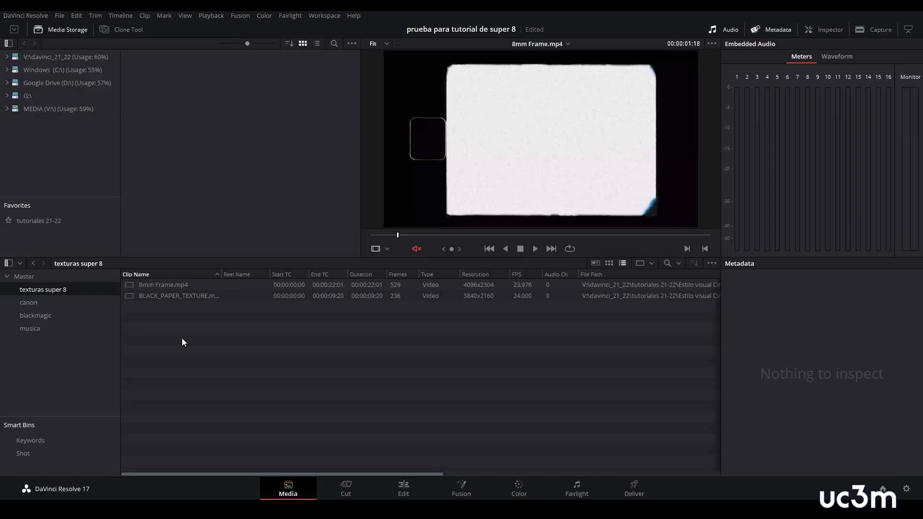
{"action": "left_click", "coordinate": [162, 287]}
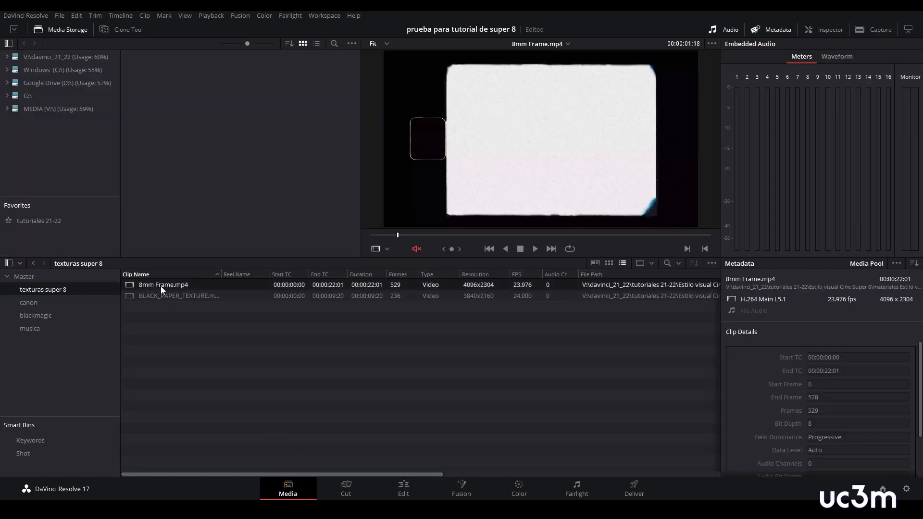
{"action": "left_click", "coordinate": [161, 297]}
{"action": "left_click_drag", "start_coordinate": [413, 236], "coordinate": [452, 246]}
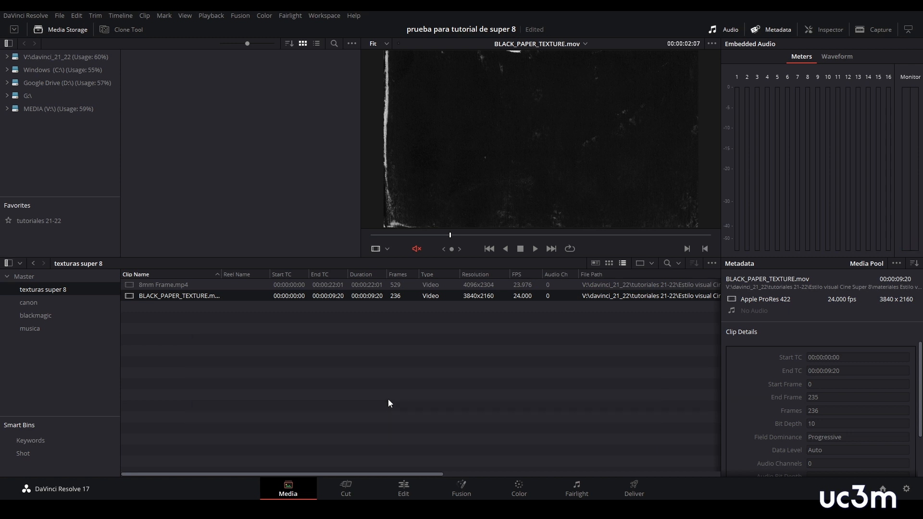
{"action": "left_click", "coordinate": [35, 329]}
{"action": "left_click", "coordinate": [161, 286]}
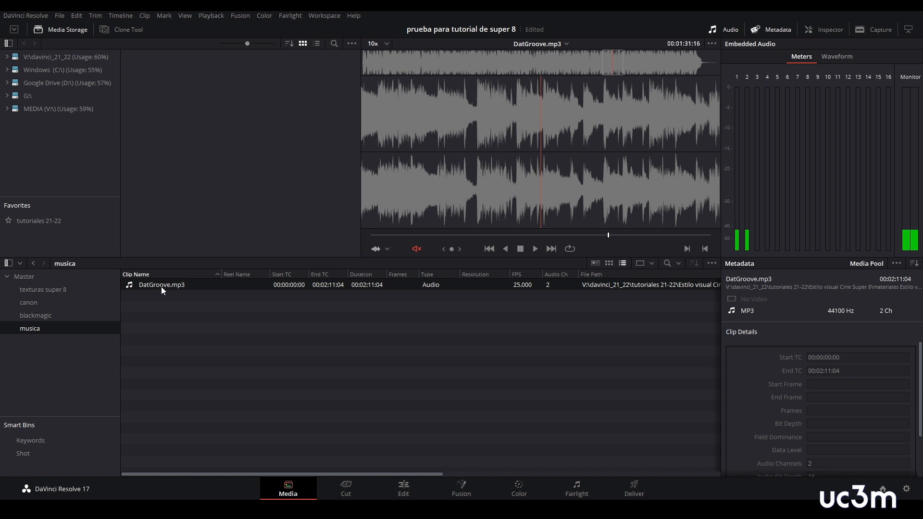
{"action": "left_click", "coordinate": [361, 364]}
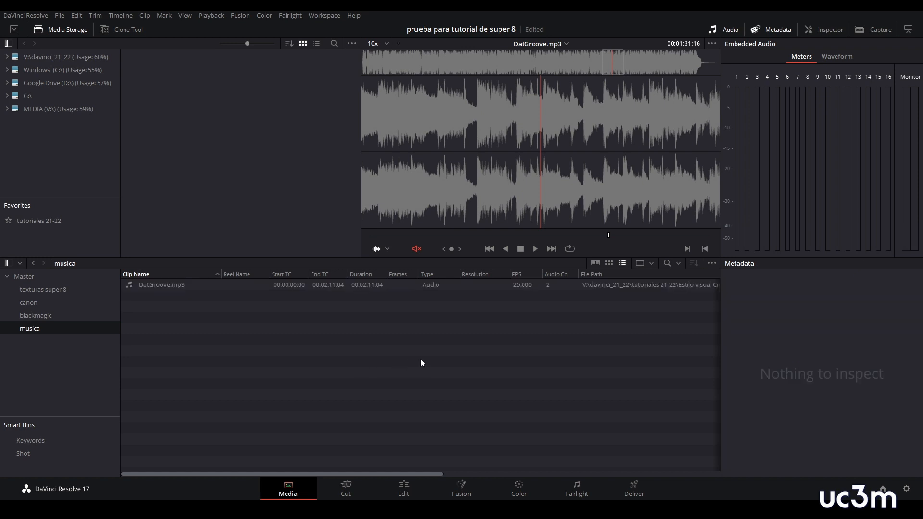
- Create a new project named super 8 2
{"action": "left_click", "coordinate": [60, 16]}
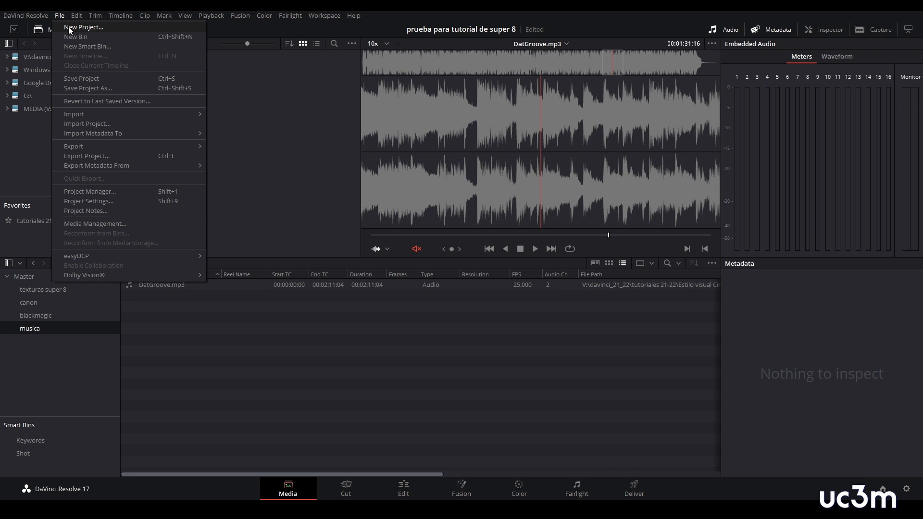
{"action": "left_click", "coordinate": [68, 27]}
{"action": "type", "text": "super 8"}
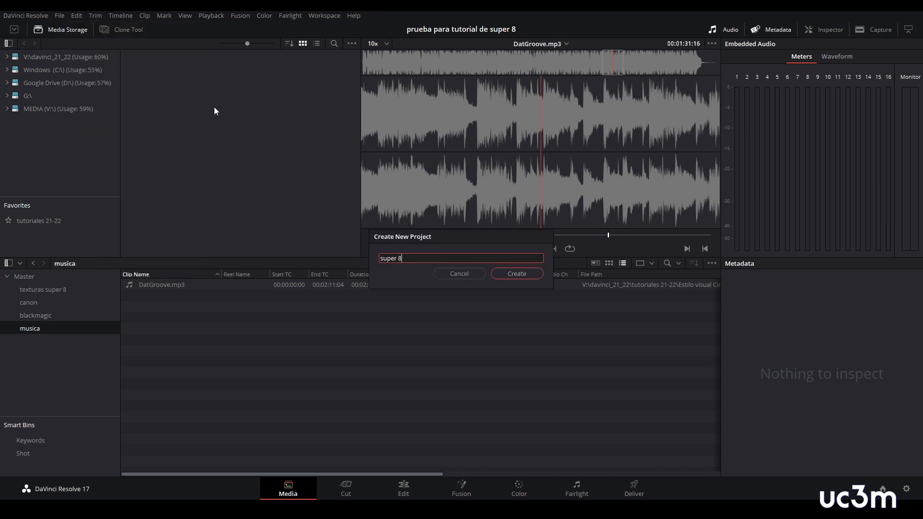
{"action": "key", "text": "Return"}
- Import the timeline file Estilo visual Super 8.drt and change the project frame rate to match it
{"action": "left_click", "coordinate": [64, 16]}
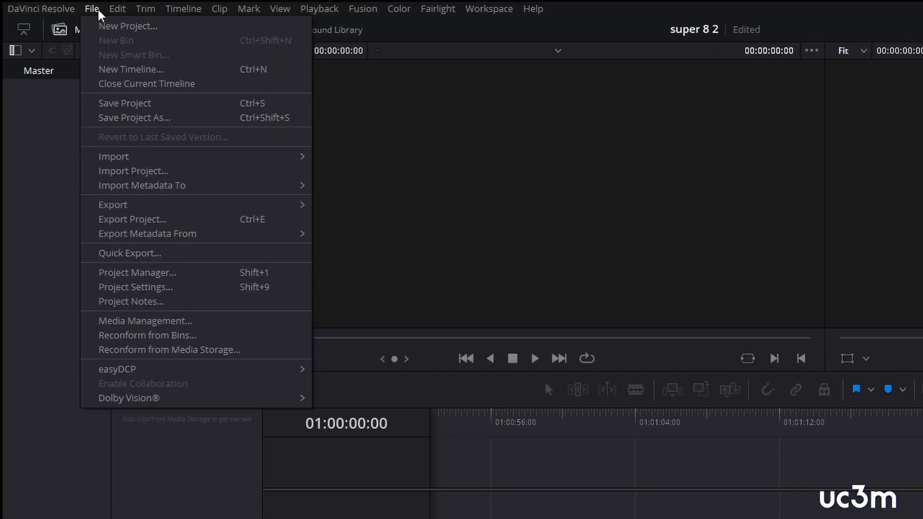
{"action": "mouse_move", "coordinate": [172, 163]}
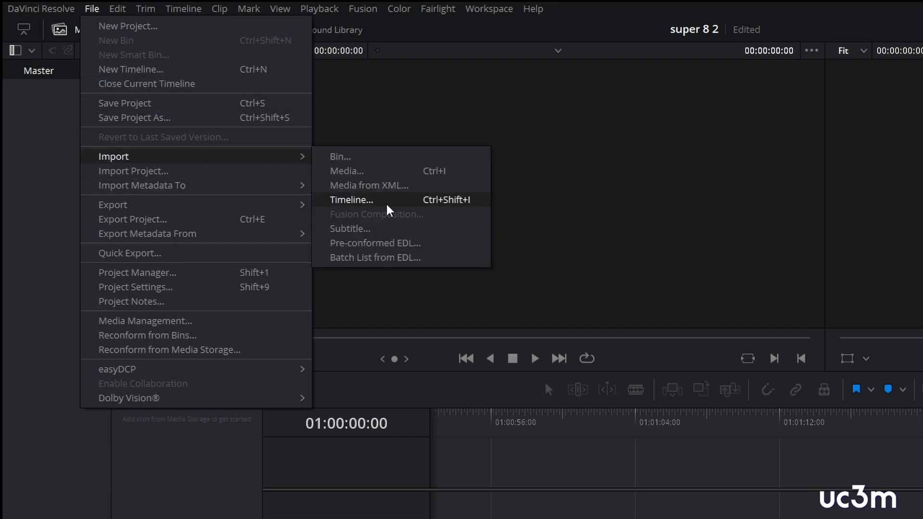
{"action": "left_click", "coordinate": [351, 200]}
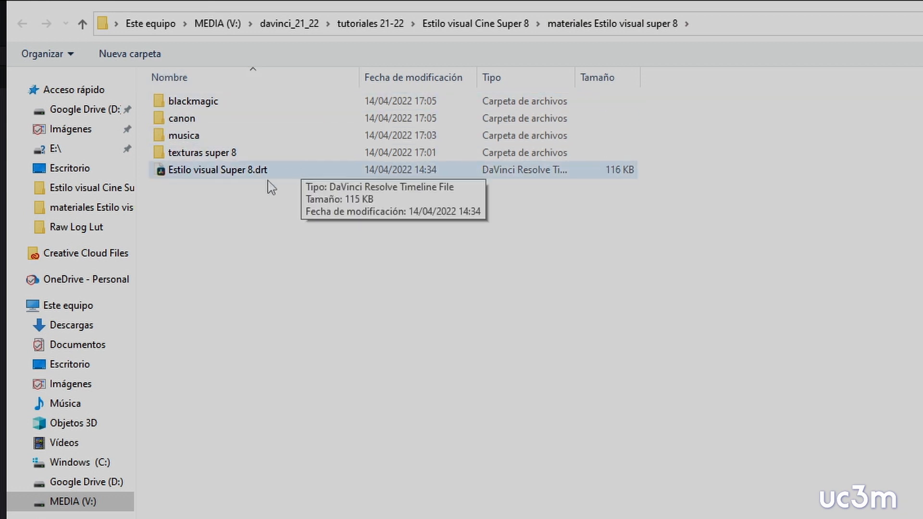
{"action": "left_click", "coordinate": [224, 172]}
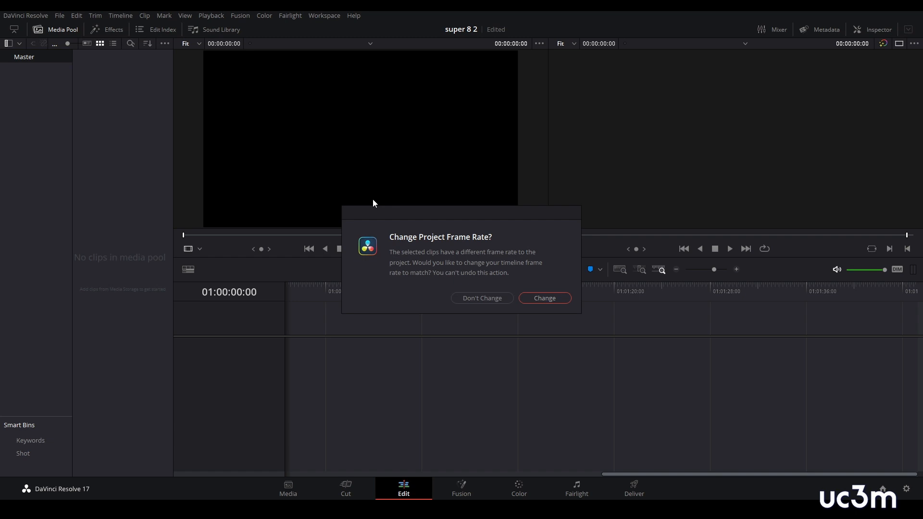
{"action": "left_click", "coordinate": [544, 298]}
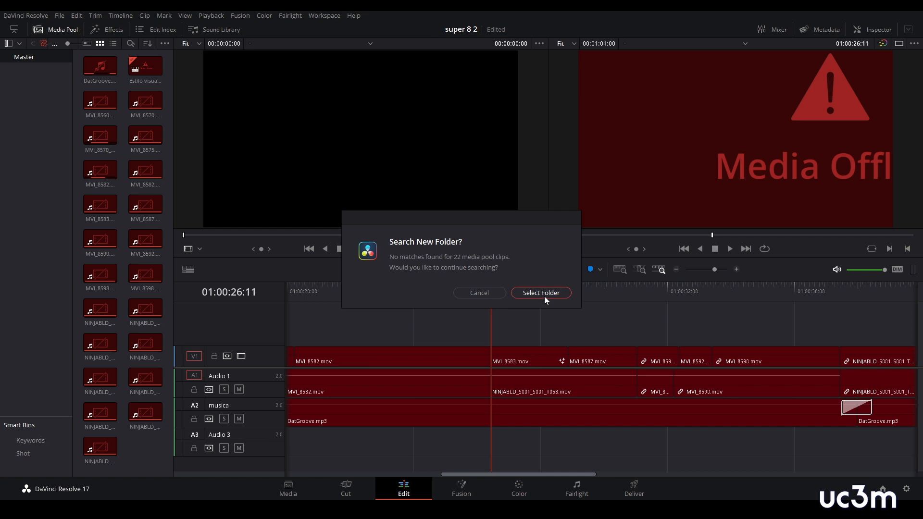
- Relink the offline clips from the materiales Estilo visual super 8 folder using a comprehensive search
{"action": "left_click", "coordinate": [544, 293]}
{"action": "left_click", "coordinate": [620, 23]}
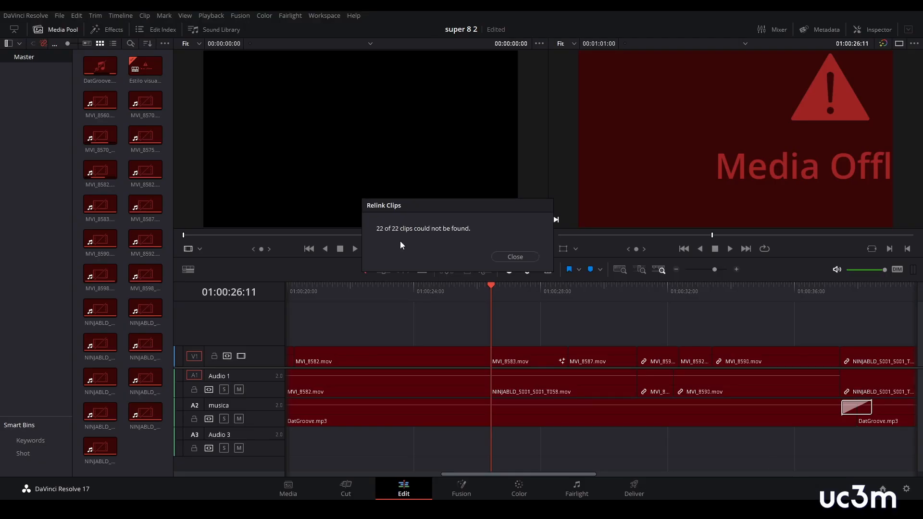
{"action": "left_click", "coordinate": [520, 258]}
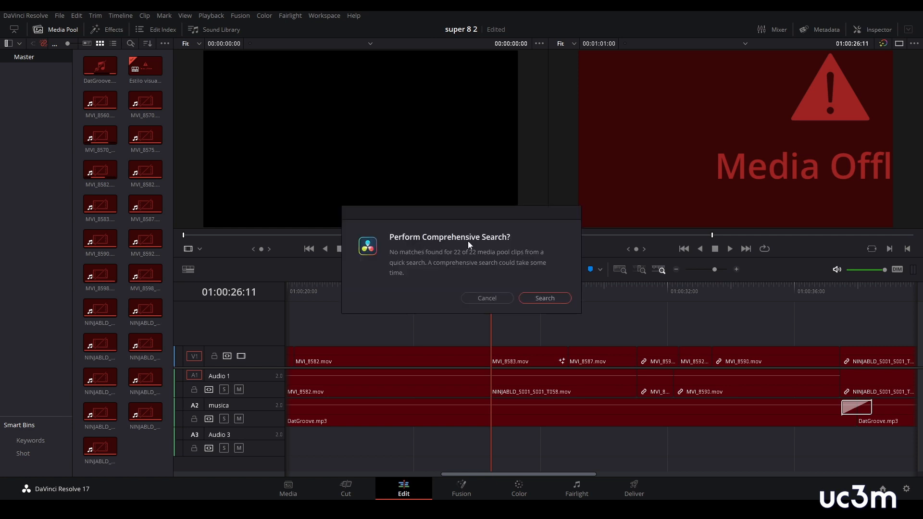
{"action": "left_click", "coordinate": [543, 298]}
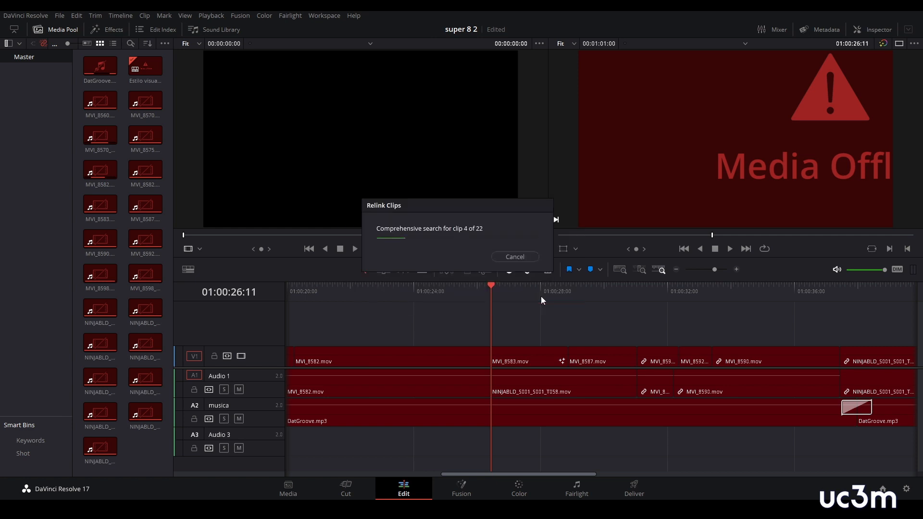
- Fit the whole timeline in view and scrub through it to check the relinked clips
{"action": "key", "text": "shift+z"}
{"action": "left_click_drag", "start_coordinate": [379, 293], "coordinate": [441, 315]}
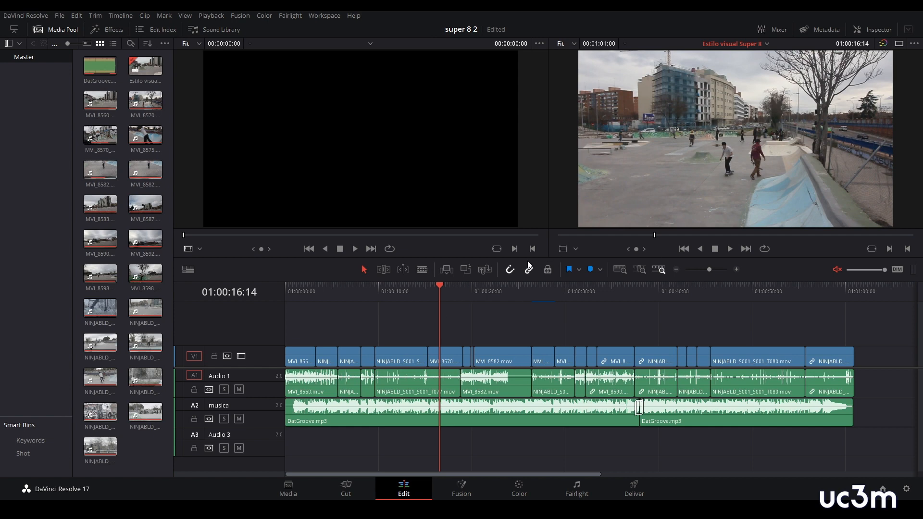
{"action": "left_click_drag", "start_coordinate": [441, 288], "coordinate": [350, 303]}
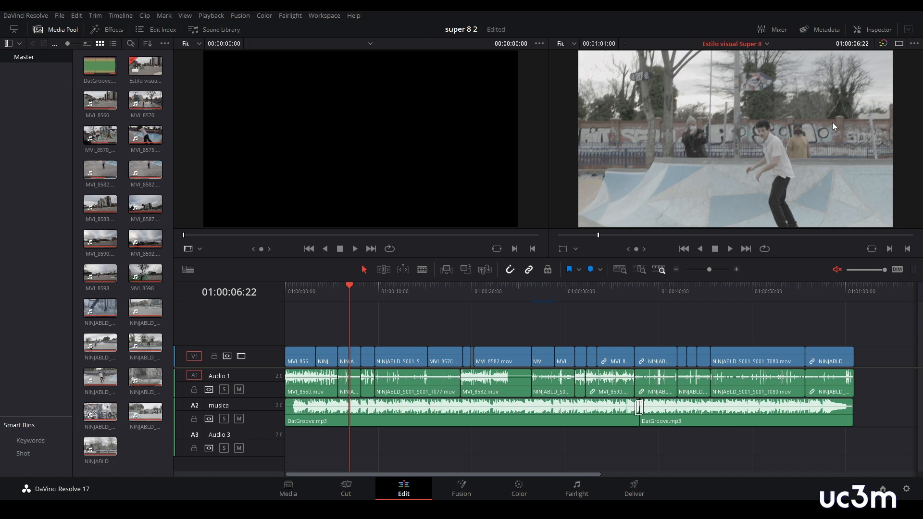
- Create two bins named canon and blackmagic under Master on the Media page
{"action": "left_click", "coordinate": [289, 490]}
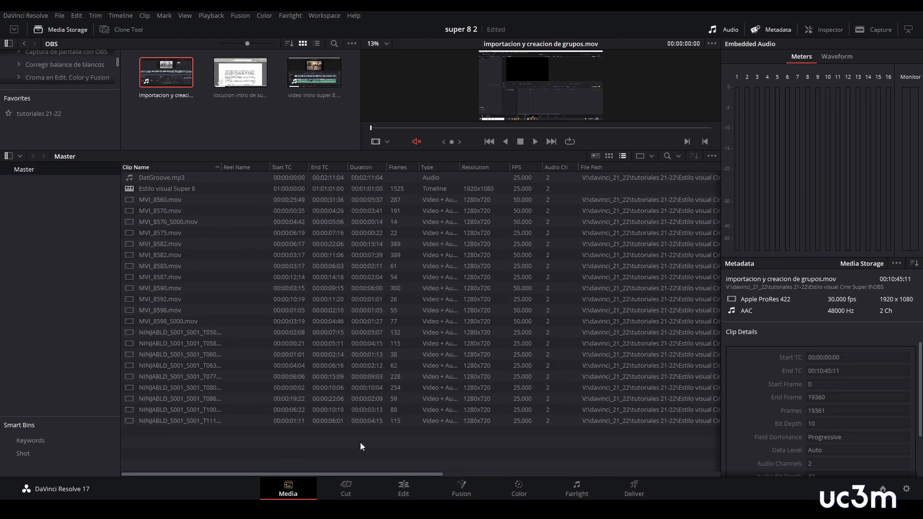
{"action": "right_click", "coordinate": [29, 195]}
{"action": "left_click", "coordinate": [52, 198]}
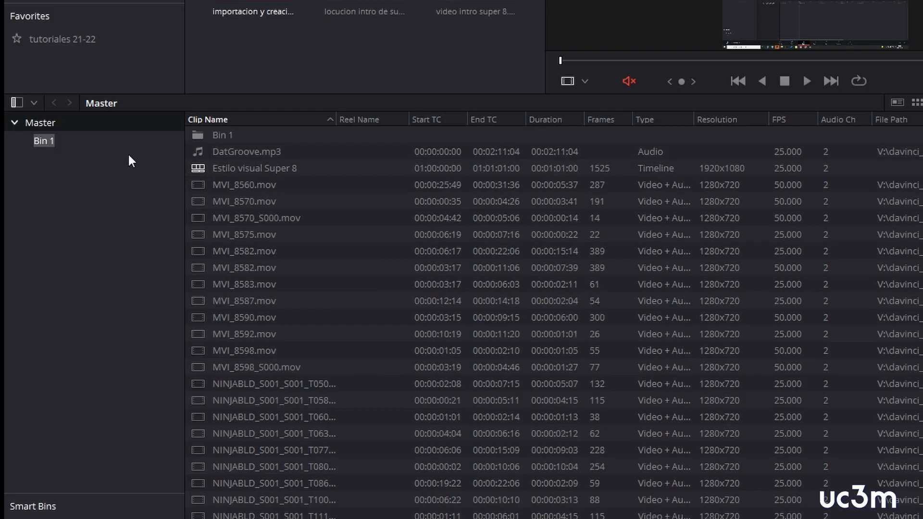
{"action": "type", "text": "canon"}
{"action": "key", "text": "Return"}
{"action": "key", "text": "ctrl+shift+n"}
{"action": "type", "text": "blackmagic"}
{"action": "key", "text": "Return"}
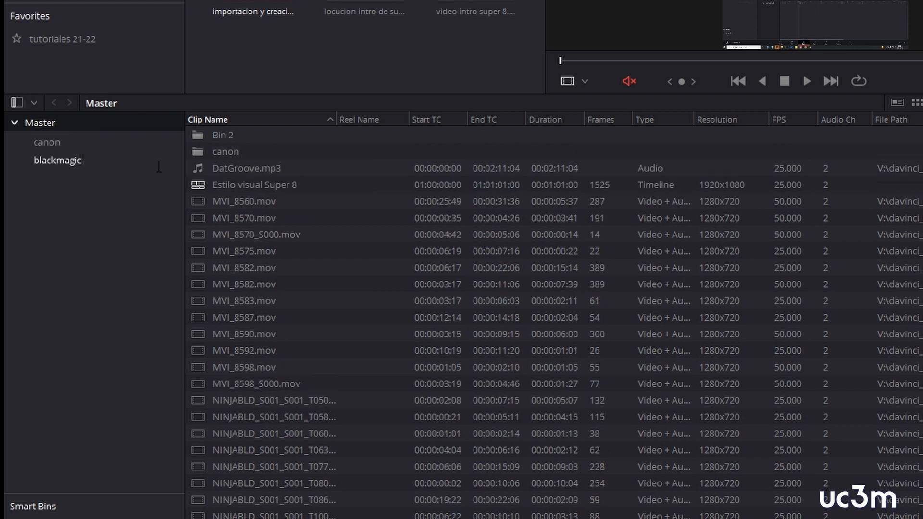
- Add two more bins under Master named musica and texturas de super 8
{"action": "right_click", "coordinate": [68, 189]}
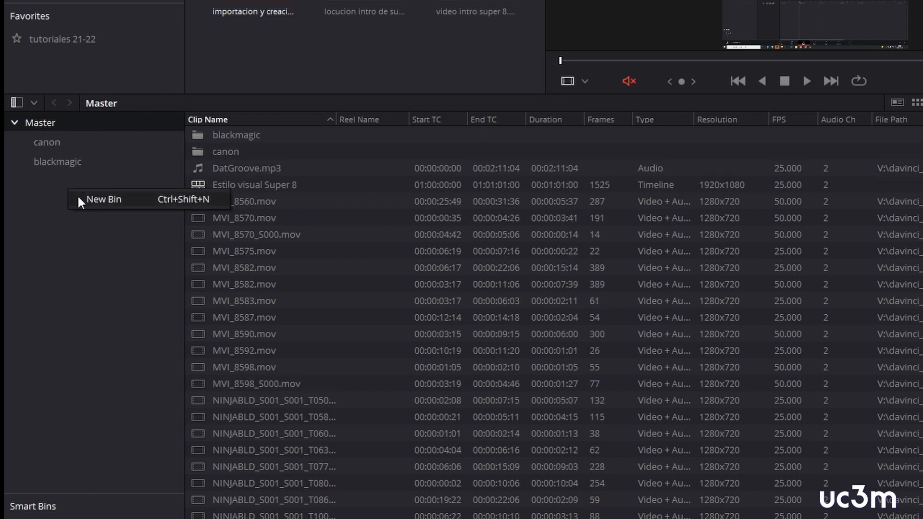
{"action": "left_click", "coordinate": [97, 199]}
{"action": "type", "text": "musica"}
{"action": "key", "text": "Return"}
{"action": "right_click", "coordinate": [59, 208]}
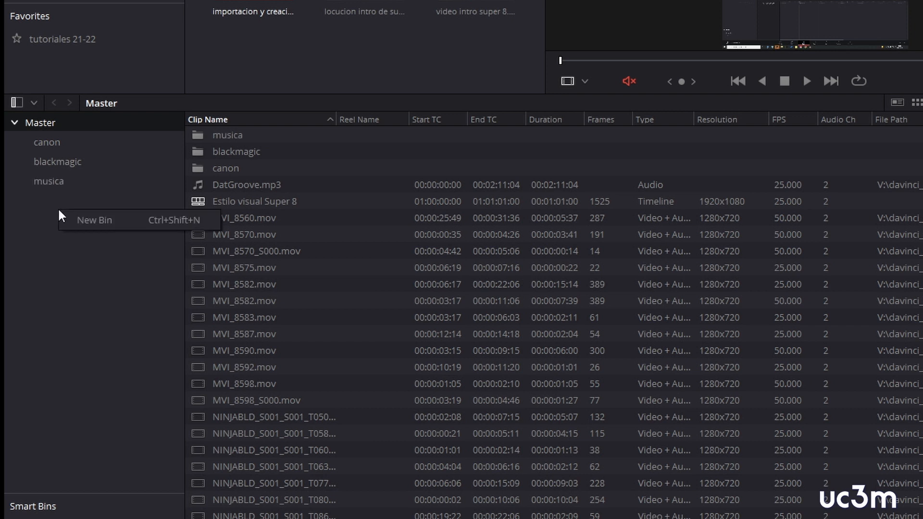
{"action": "left_click", "coordinate": [72, 215]}
{"action": "type", "text": "texturas de super 8"}
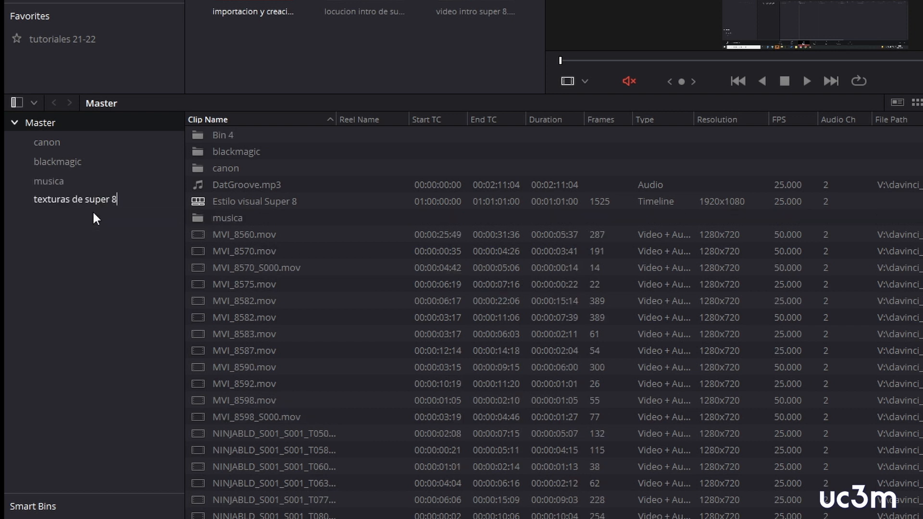
{"action": "key", "text": "Return"}
- Create a bin named lineas de tiempo under Master
{"action": "key", "text": "ctrl+shift+n"}
{"action": "type", "text": "lineas de tiempo"}
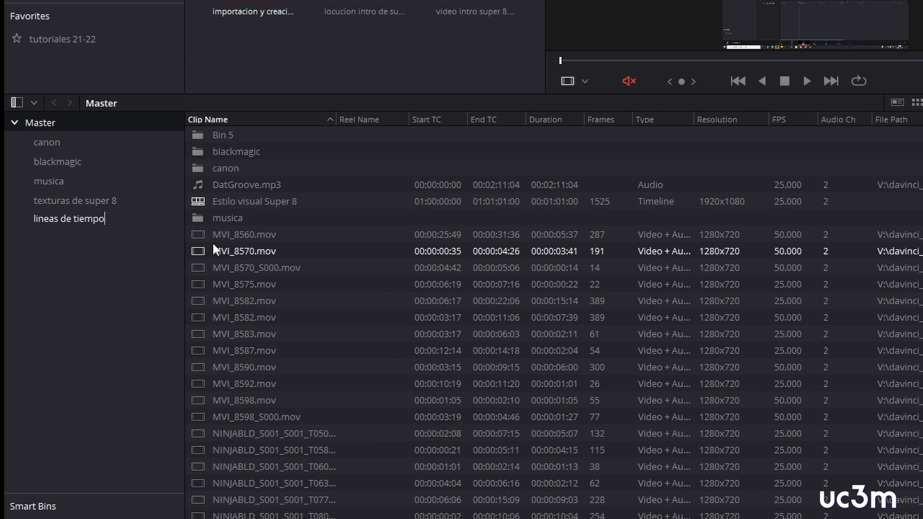
{"action": "key", "text": "Return"}
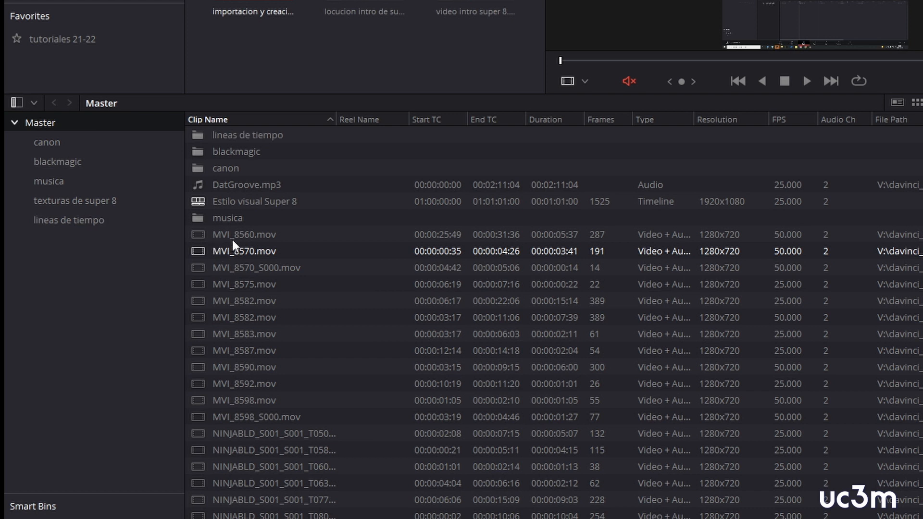
- Move all MVI clips, from MVI_8560.mov to MVI_8598_S000.mov, into the canon bin
{"action": "left_click", "coordinate": [282, 233]}
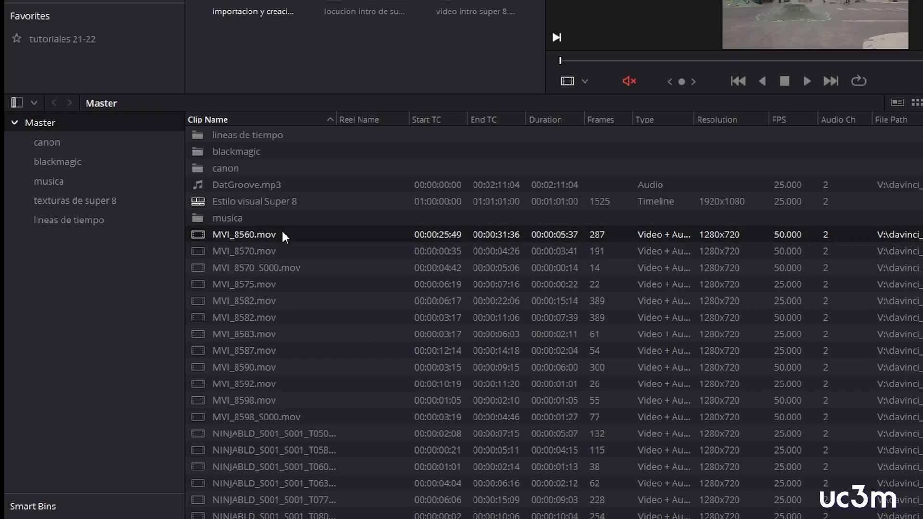
{"action": "left_click", "coordinate": [296, 418], "text": "shift"}
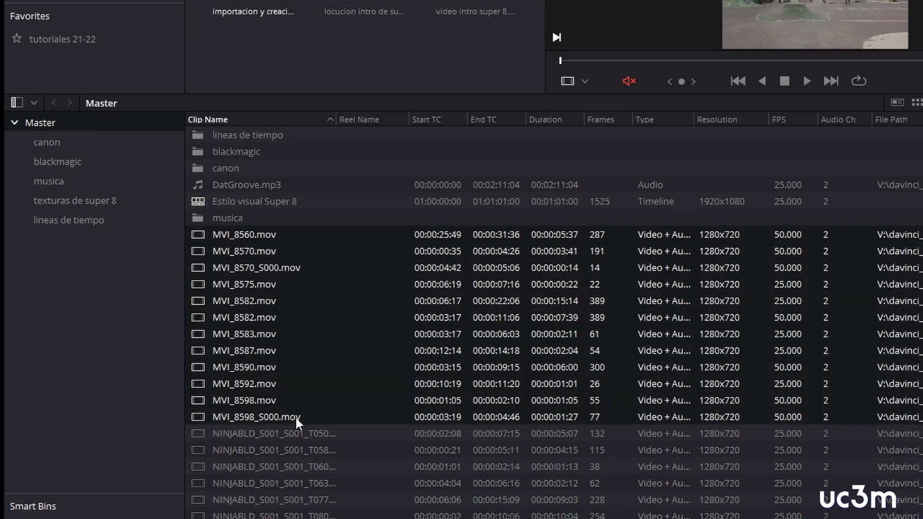
{"action": "left_click", "coordinate": [225, 454], "text": "ctrl"}
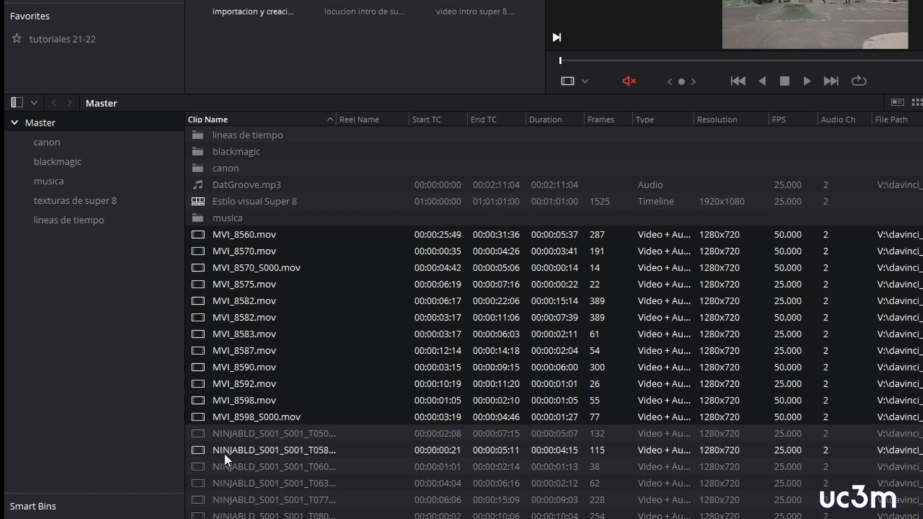
{"action": "left_click", "coordinate": [250, 444], "text": "ctrl"}
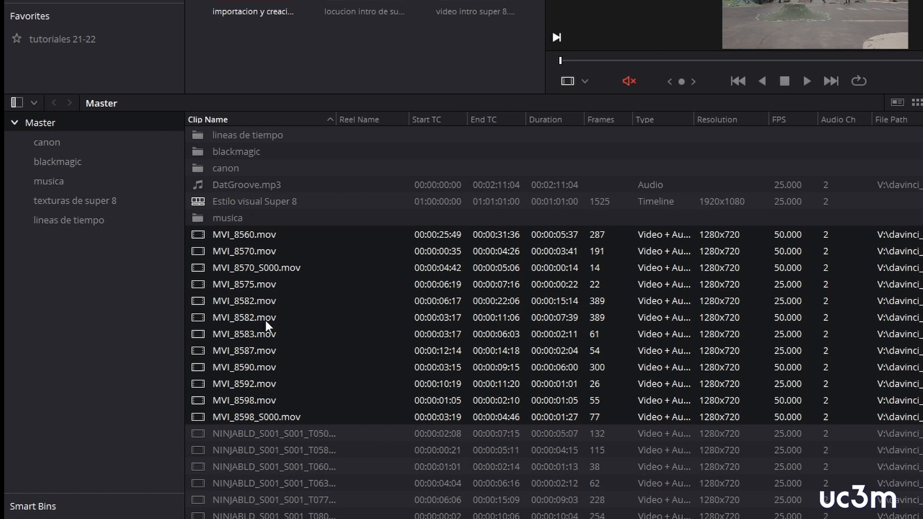
{"action": "left_click_drag", "start_coordinate": [200, 236], "coordinate": [68, 144]}
- Move the NINJABLD clips into the blackmagic bin and the Estilo visual Super 8 timeline into lineas de tiempo
{"action": "left_click", "coordinate": [211, 235]}
{"action": "left_click", "coordinate": [288, 371], "text": "shift"}
{"action": "left_click_drag", "start_coordinate": [202, 237], "coordinate": [72, 163]}
{"action": "left_click_drag", "start_coordinate": [245, 170], "coordinate": [72, 220]}
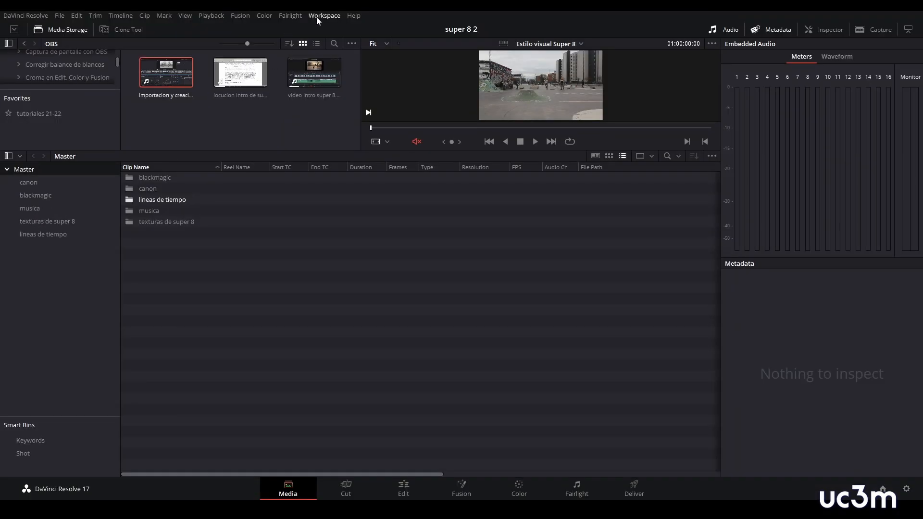
- Reset the workspace to the default interface layout
{"action": "left_click", "coordinate": [318, 16]}
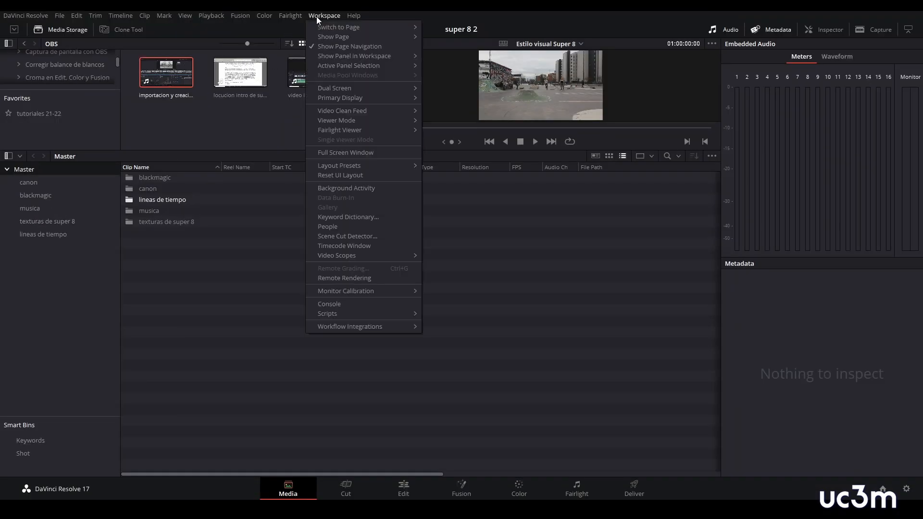
{"action": "left_click", "coordinate": [350, 176]}
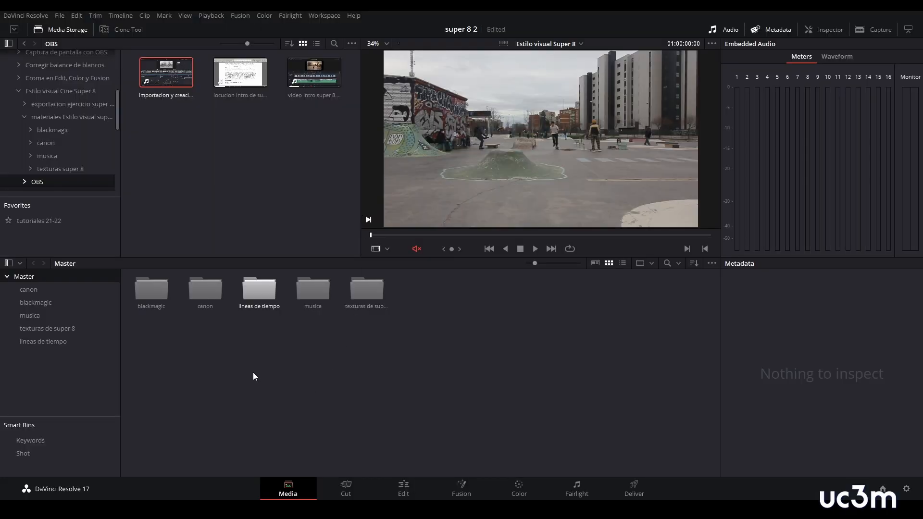
- Flag all clips in the canon bin with a Blue flag
{"action": "left_click", "coordinate": [29, 289]}
{"action": "left_click_drag", "start_coordinate": [707, 391], "coordinate": [140, 284]}
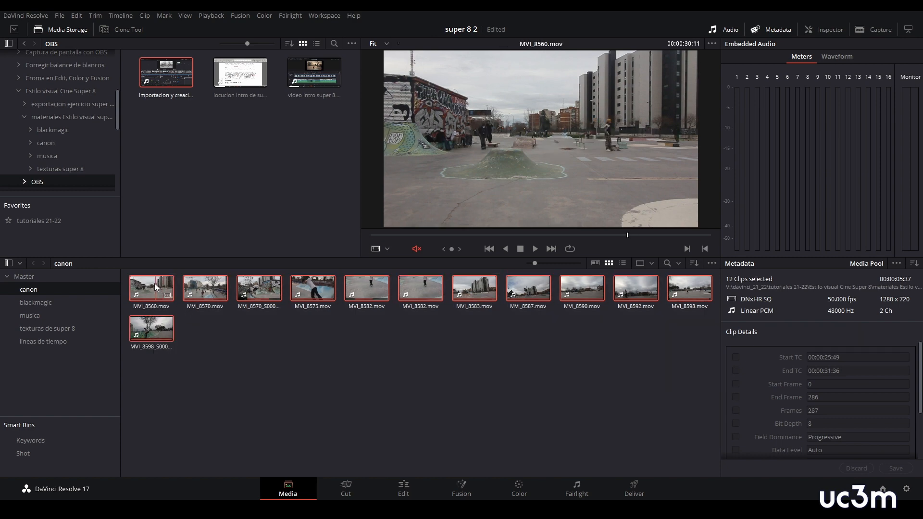
{"action": "right_click", "coordinate": [154, 284]}
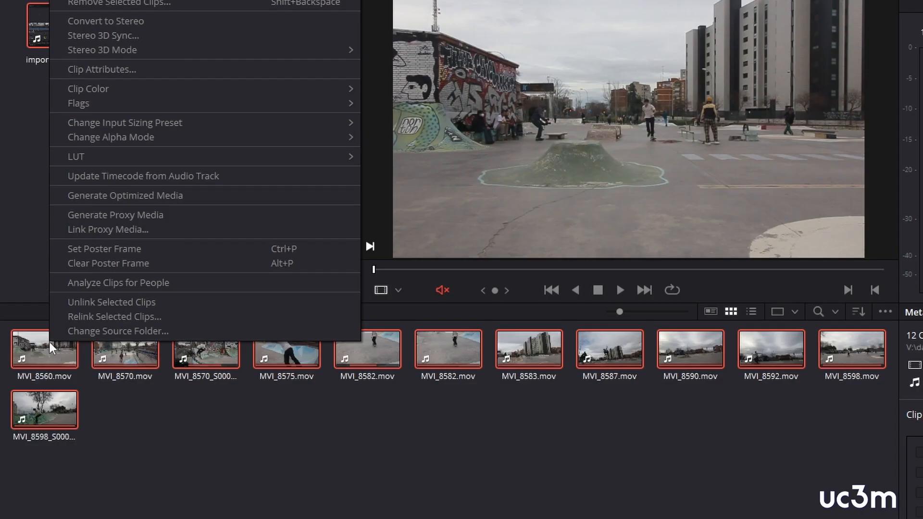
{"action": "mouse_move", "coordinate": [144, 107]}
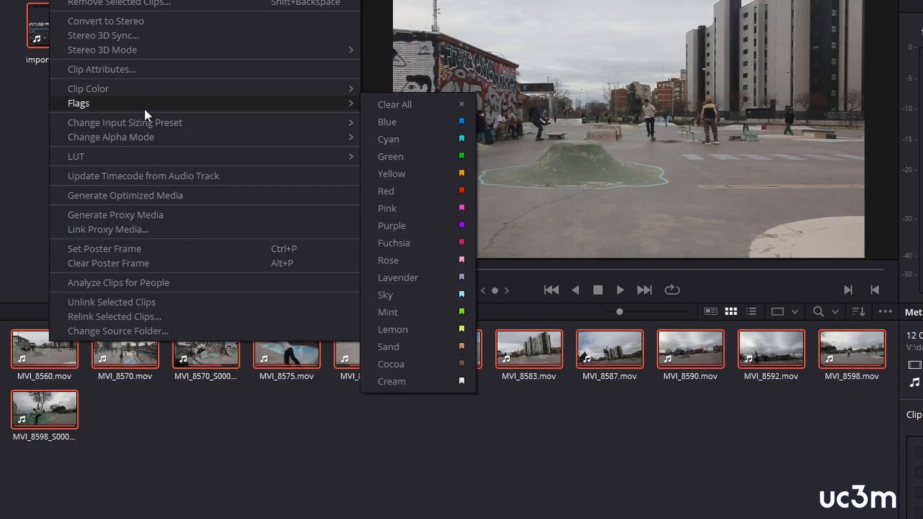
{"action": "left_click", "coordinate": [408, 121]}
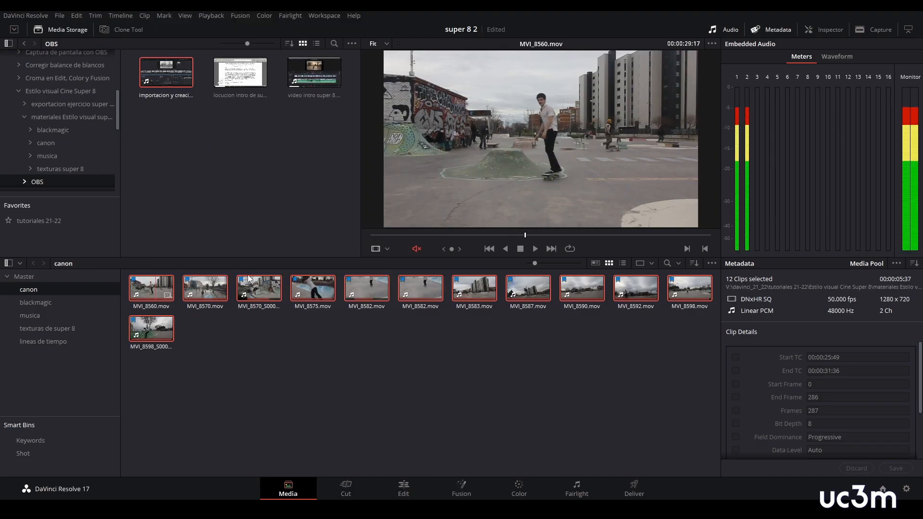
- Flag all NINJABLD clips in the blackmagic bin with a Cyan flag
{"action": "left_click", "coordinate": [36, 303]}
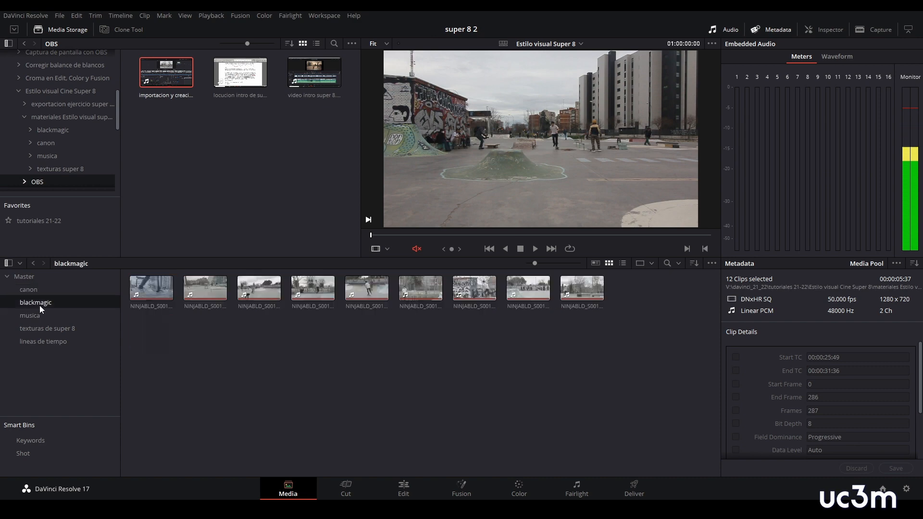
{"action": "left_click_drag", "start_coordinate": [624, 366], "coordinate": [128, 284]}
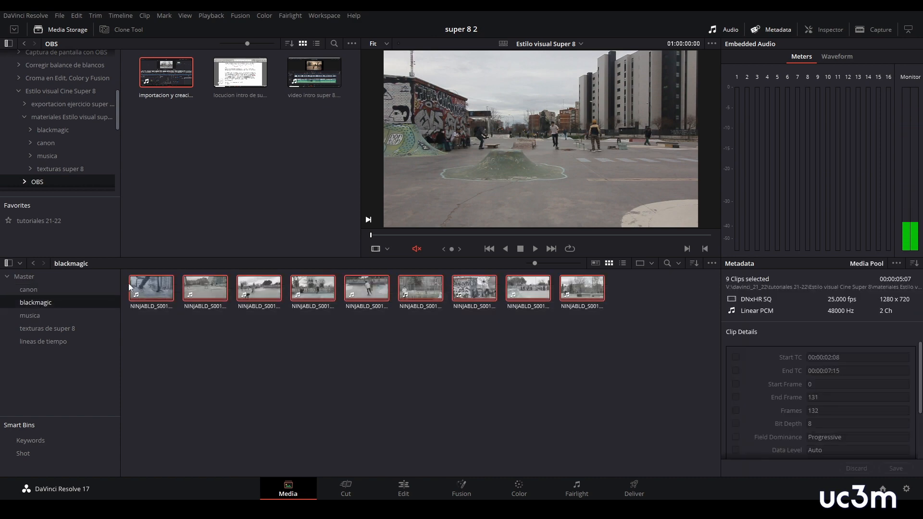
{"action": "right_click", "coordinate": [155, 283]}
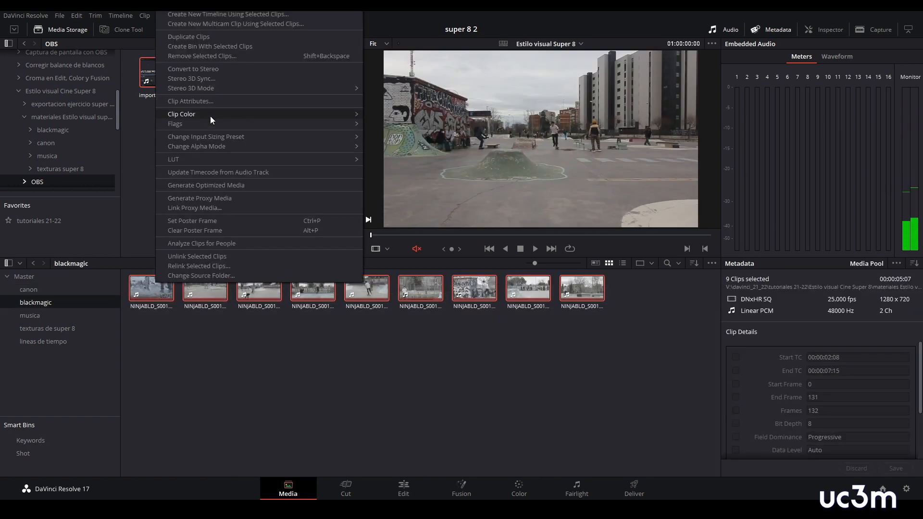
{"action": "mouse_move", "coordinate": [209, 116]}
{"action": "left_click", "coordinate": [402, 148]}
{"action": "left_click", "coordinate": [320, 377]}
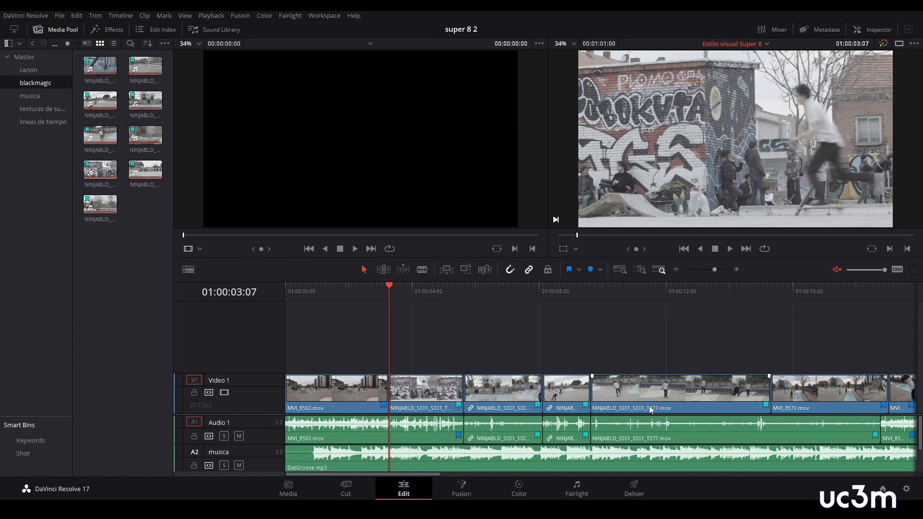
- Park the timeline playhead at 01:00:04:14, switch to the Color page, and show its clips in the Lightbox with slightly larger thumbnails
{"action": "left_click_drag", "start_coordinate": [391, 288], "coordinate": [430, 291]}
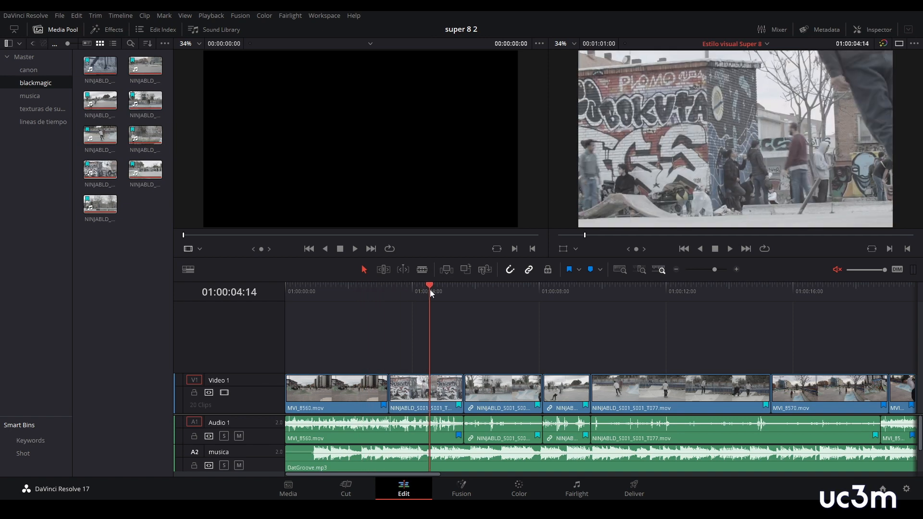
{"action": "key", "text": "shift+6"}
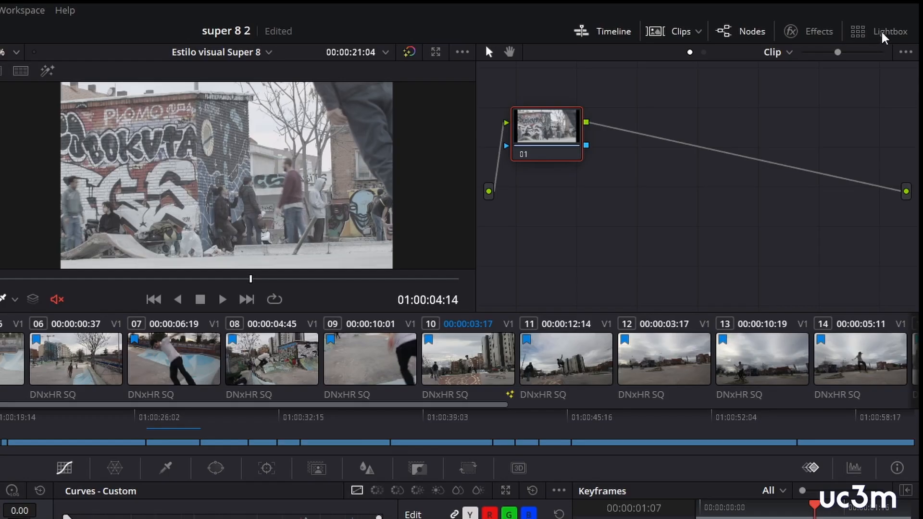
{"action": "left_click", "coordinate": [880, 33]}
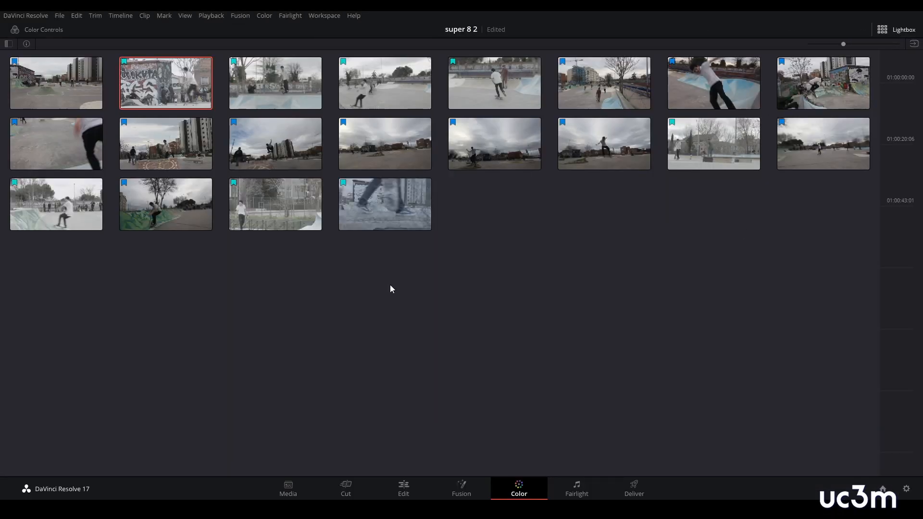
{"action": "left_click_drag", "start_coordinate": [844, 43], "coordinate": [850, 44]}
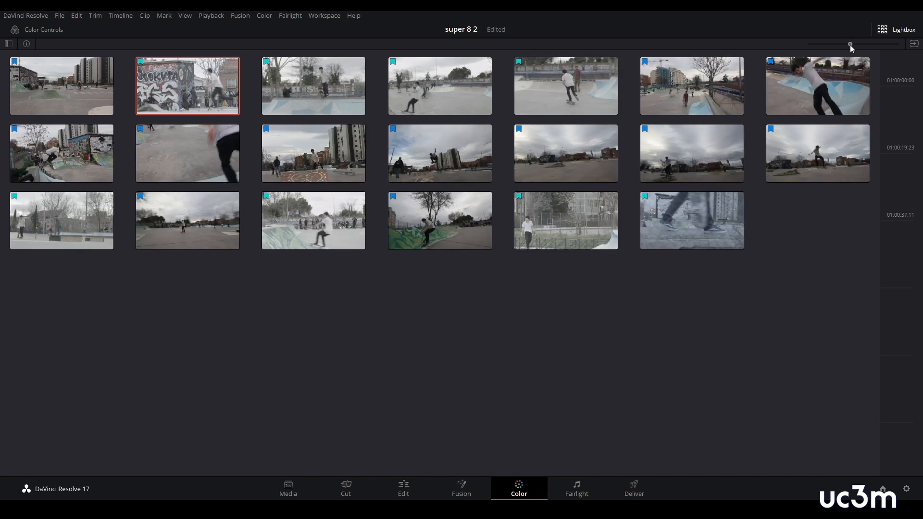
- Filter the Lightbox to show only the clips with a Blue Flag
{"action": "left_click", "coordinate": [7, 44]}
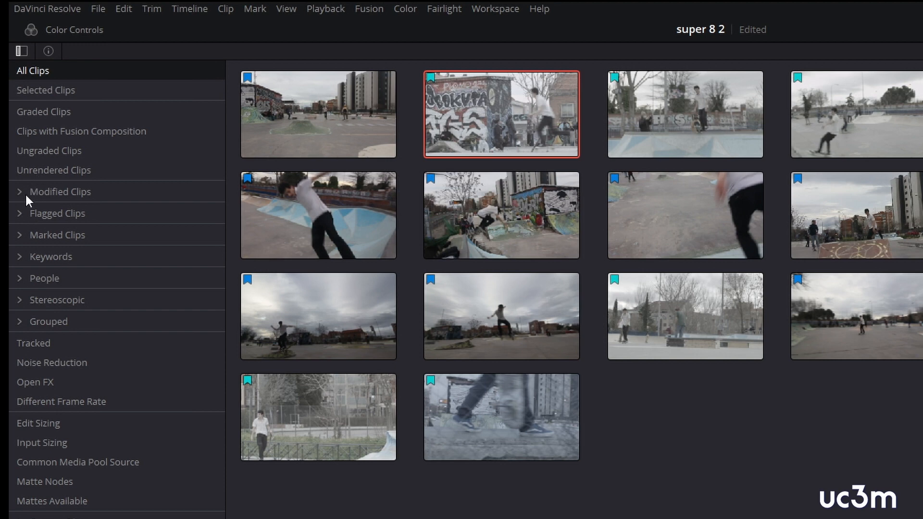
{"action": "left_click", "coordinate": [19, 214]}
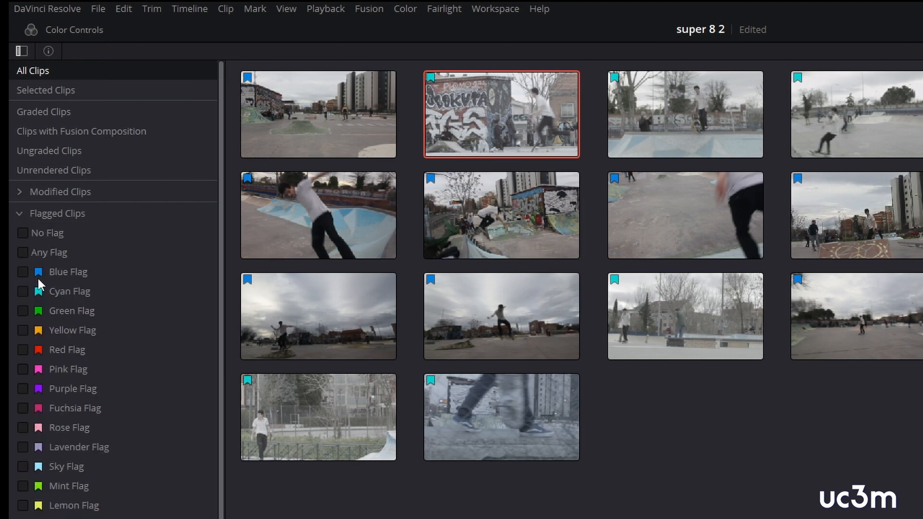
{"action": "left_click", "coordinate": [23, 272]}
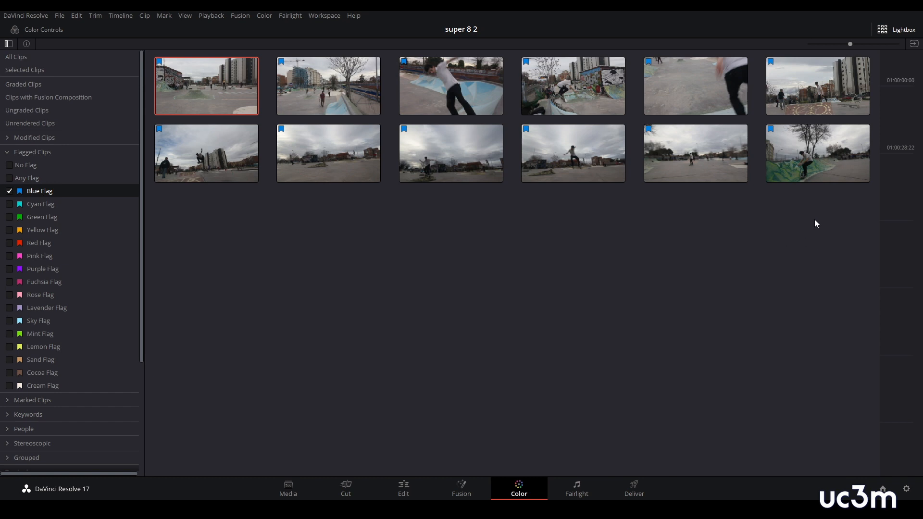
- Add all blue-flagged clips into a new group named canon
{"action": "left_click", "coordinate": [818, 171], "text": "shift"}
{"action": "right_click", "coordinate": [466, 91]}
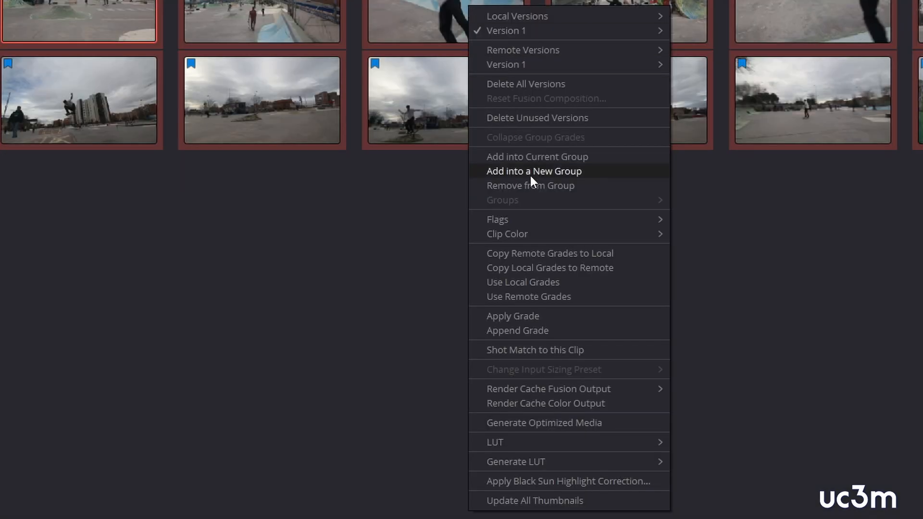
{"action": "left_click", "coordinate": [529, 172]}
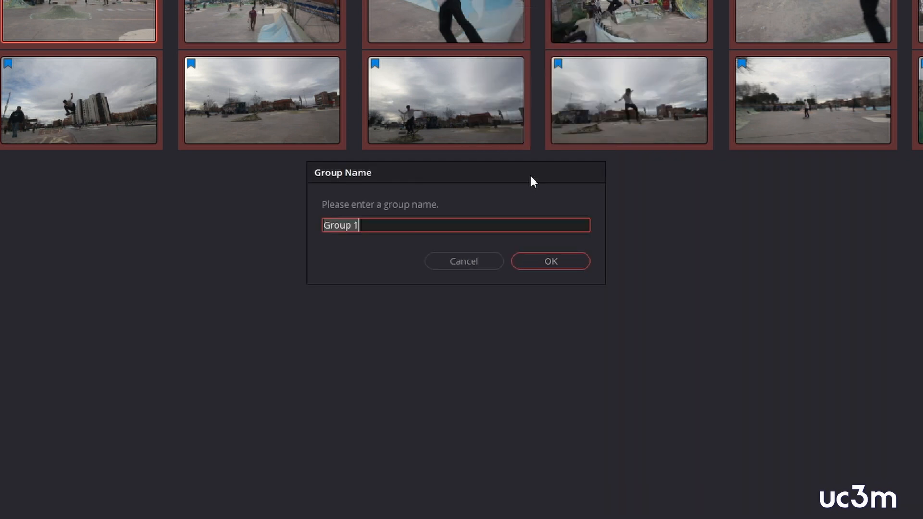
{"action": "type", "text": "canon"}
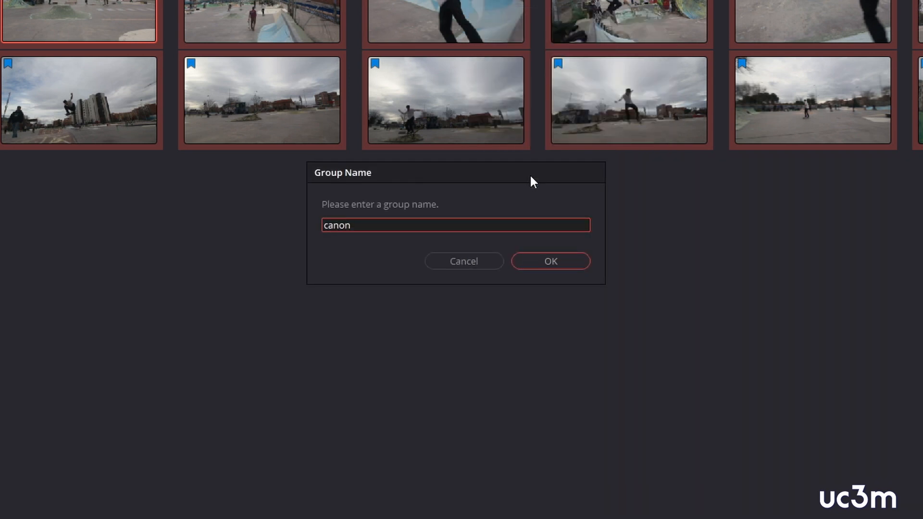
{"action": "left_click", "coordinate": [552, 262]}
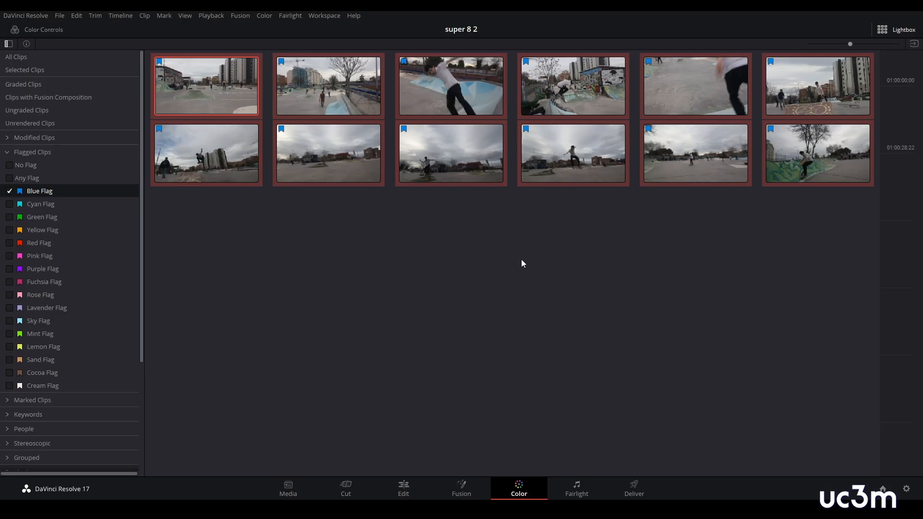
- Filter the Lightbox to the Cyan Flag clips and add them all into a new group named blackmagic
{"action": "left_click", "coordinate": [9, 204]}
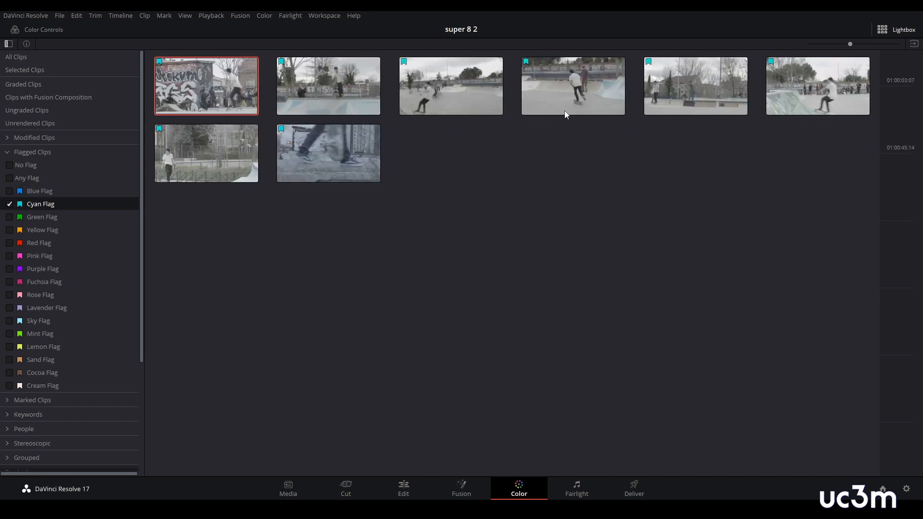
{"action": "left_click", "coordinate": [362, 160], "text": "shift"}
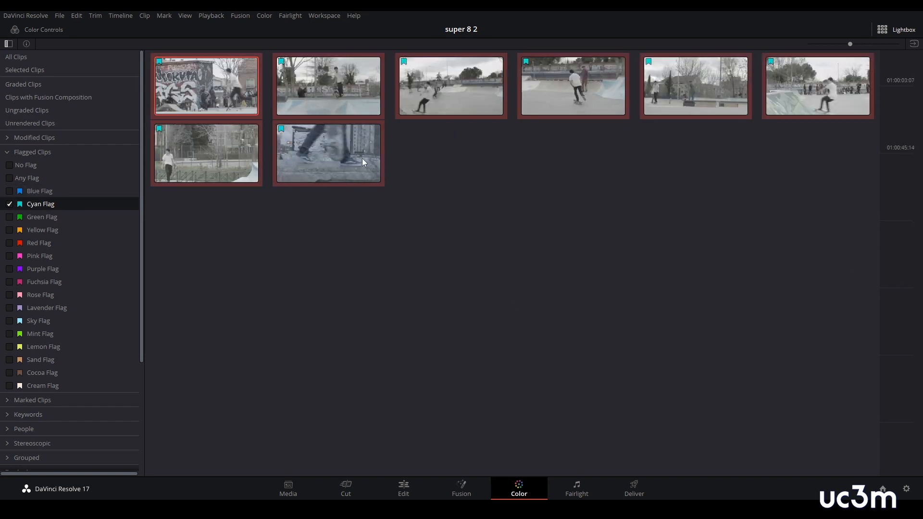
{"action": "right_click", "coordinate": [354, 147]}
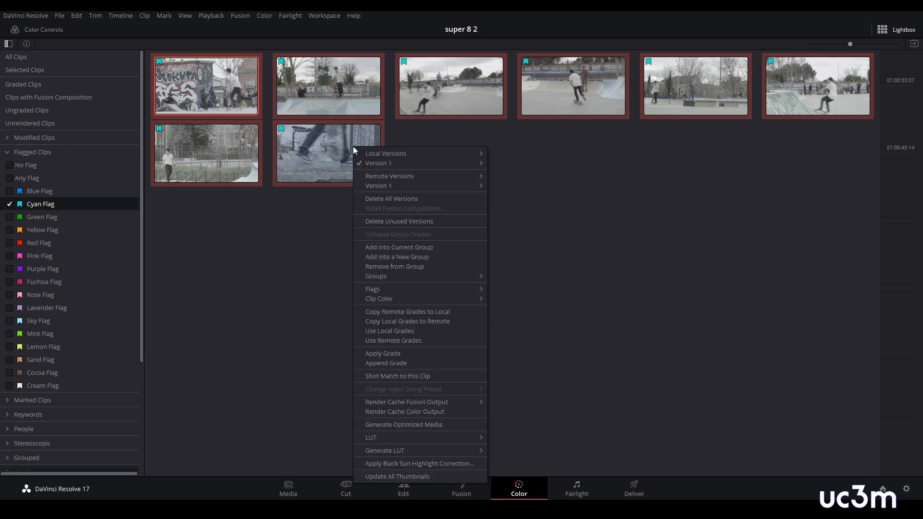
{"action": "left_click", "coordinate": [425, 257]}
{"action": "type", "text": "Blackmagic"}
{"action": "left_click", "coordinate": [524, 259]}
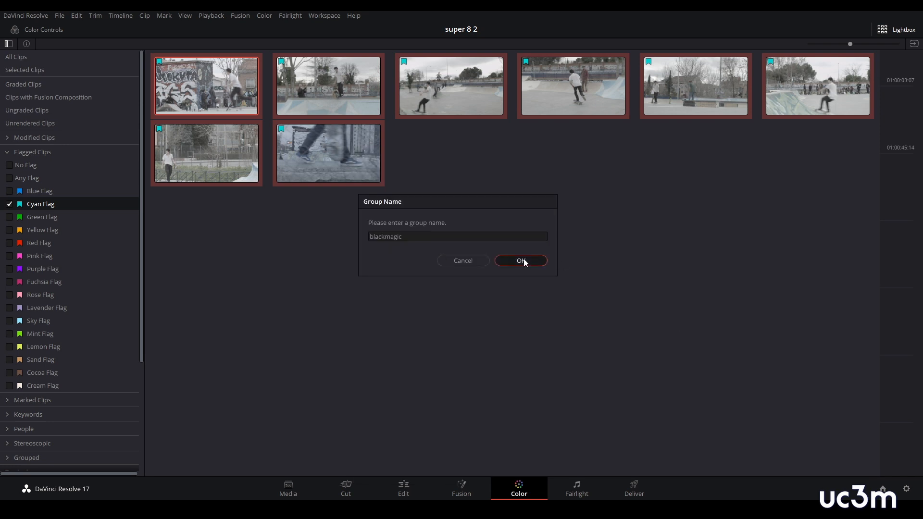
- Leave the Lightbox and add Blue to the flagged clips filter of the clip strip
{"action": "left_click", "coordinate": [904, 32]}
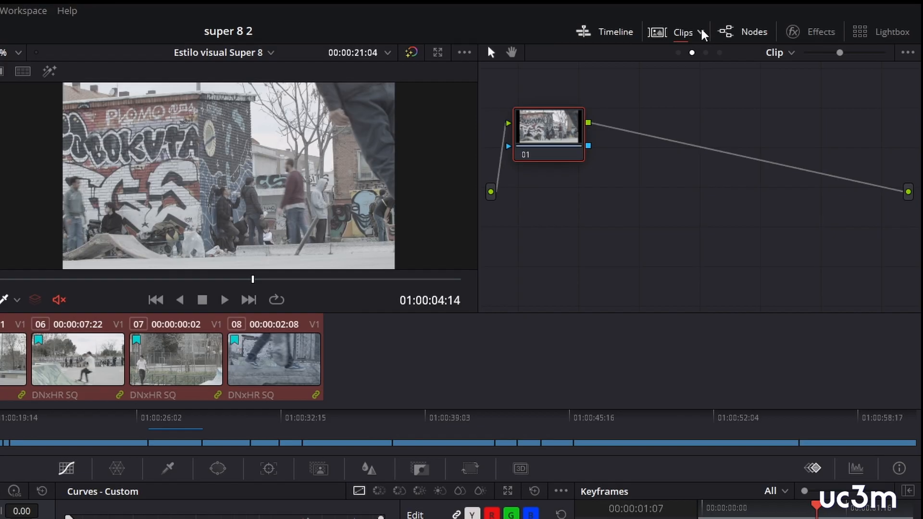
{"action": "left_click", "coordinate": [703, 32]}
{"action": "mouse_move", "coordinate": [744, 168]}
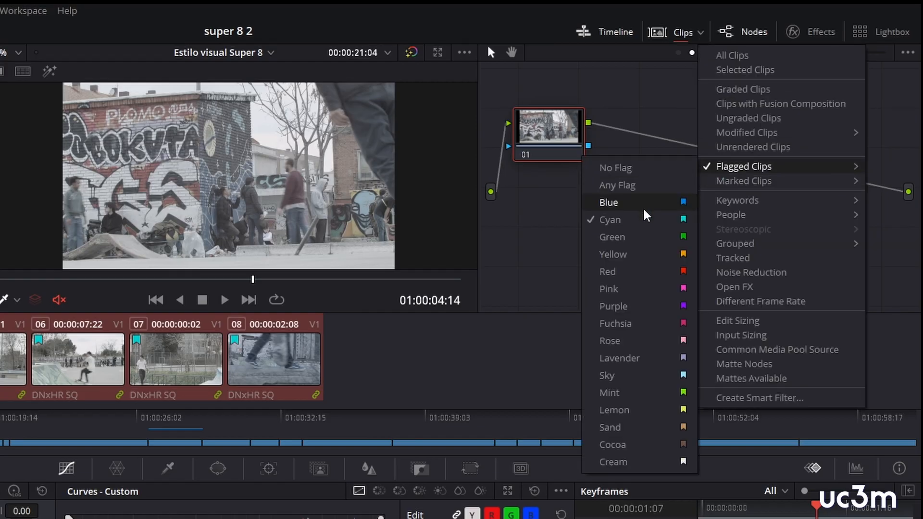
{"action": "left_click", "coordinate": [644, 208]}
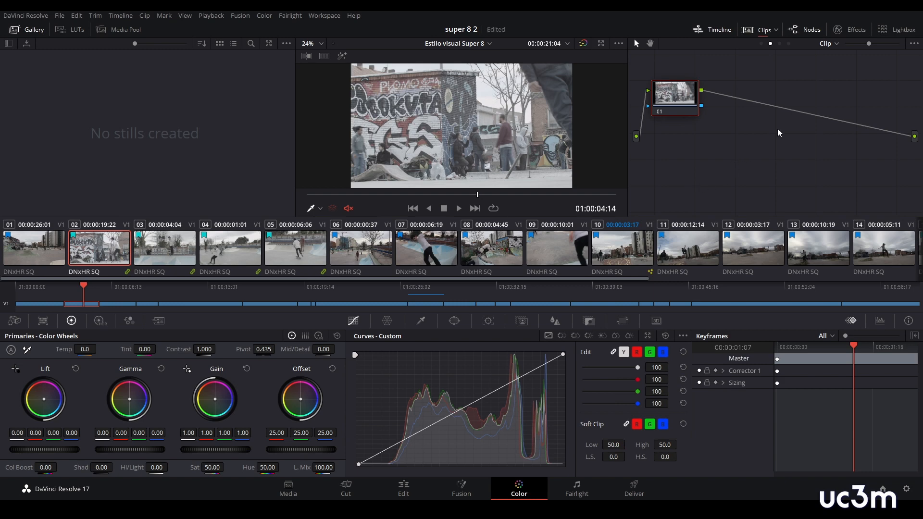
- Remove the Blue Flag and Cyan Flag filters in the Lightbox and return to the grading view
{"action": "left_click", "coordinate": [898, 30]}
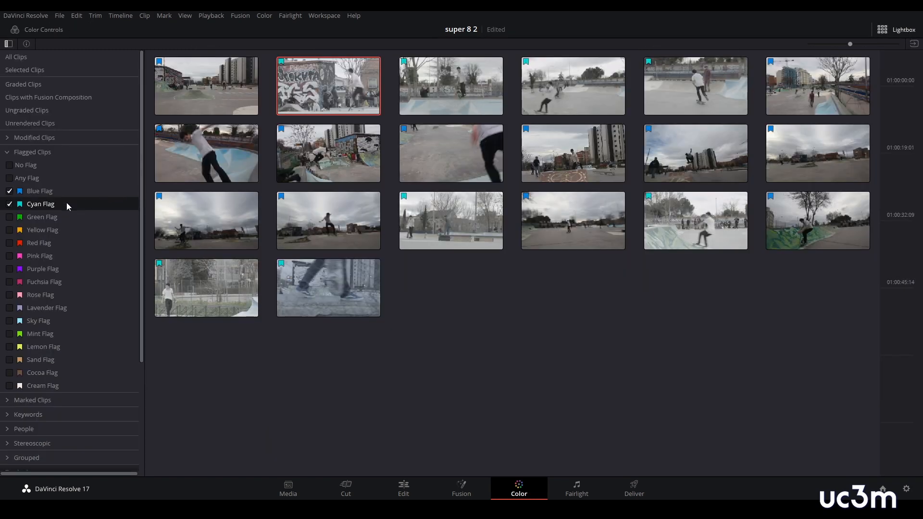
{"action": "left_click", "coordinate": [10, 191]}
{"action": "left_click", "coordinate": [11, 204]}
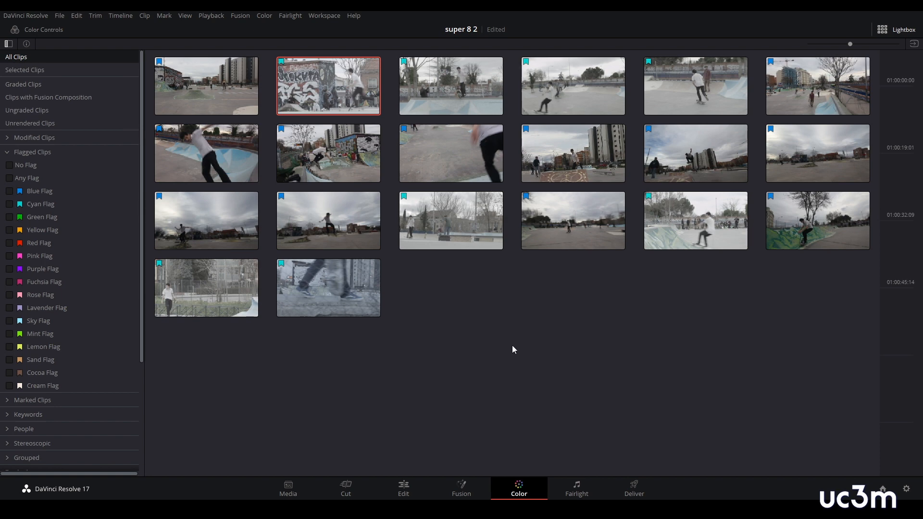
{"action": "left_click", "coordinate": [904, 32]}
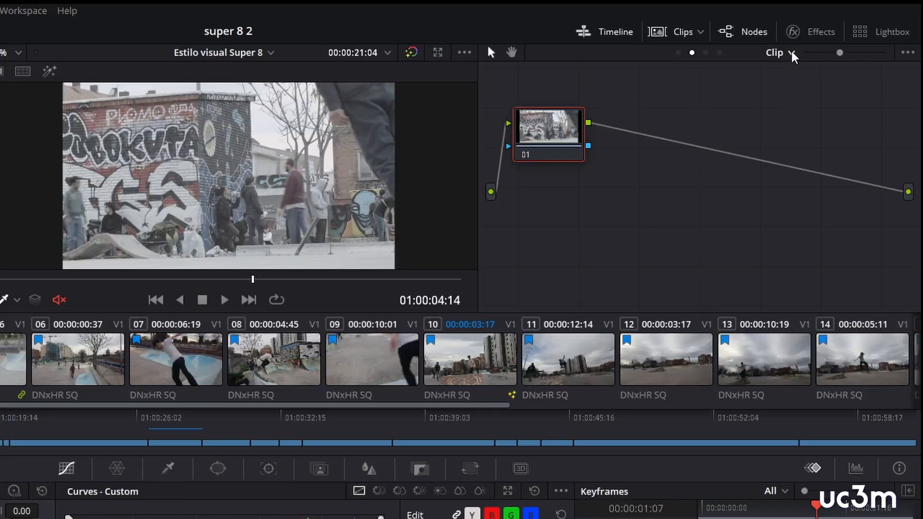
- Switch the node graph to Group Post-Clip mode for the blackmagic clip 02
{"action": "left_click", "coordinate": [837, 44]}
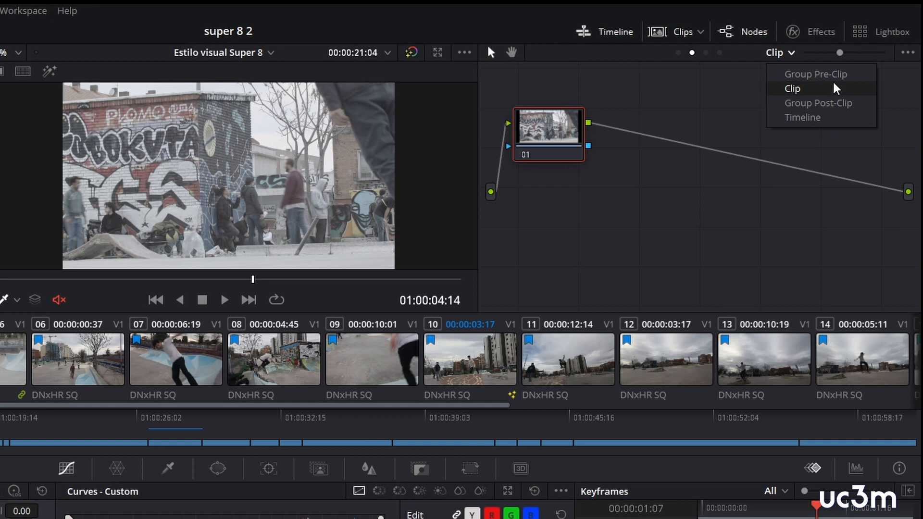
{"action": "left_click", "coordinate": [803, 102]}
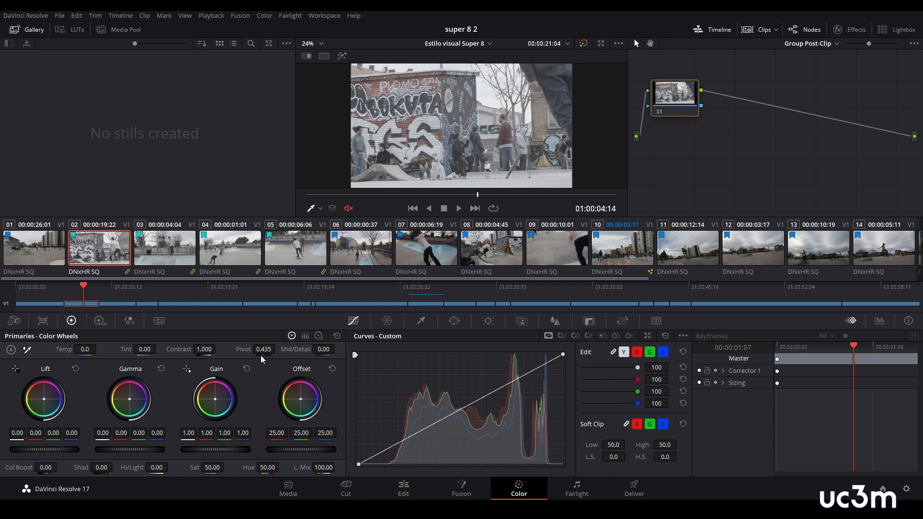
- Try a strong orange Offset tint on the blackmagic group's post-clip node and reset the Offset wheel
{"action": "left_click_drag", "start_coordinate": [301, 399], "coordinate": [295, 389]}
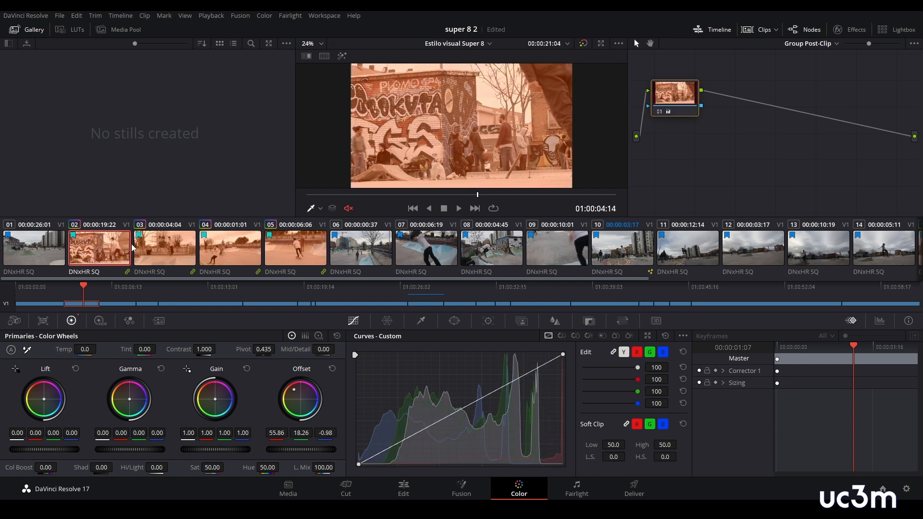
{"action": "left_click_drag", "start_coordinate": [473, 279], "coordinate": [376, 296]}
{"action": "left_click", "coordinate": [332, 369]}
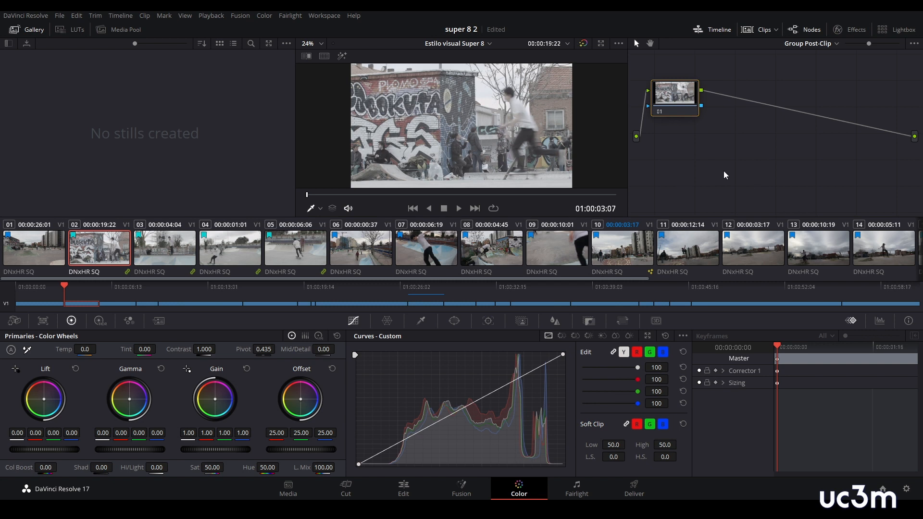
- Display the Parade scope and lower the master Lift to -0.09 on the blackmagic group's post-clip node
{"action": "left_click", "coordinate": [880, 321]}
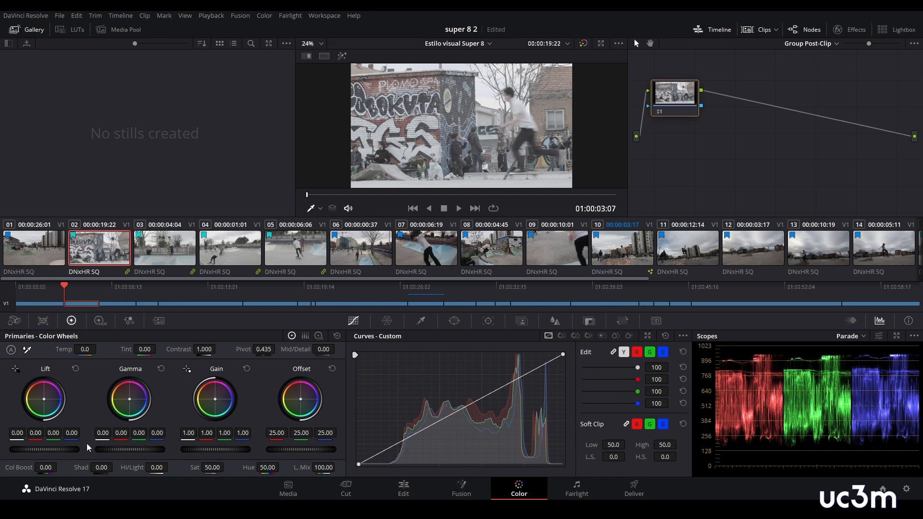
{"action": "left_click_drag", "start_coordinate": [60, 454], "coordinate": [41, 453]}
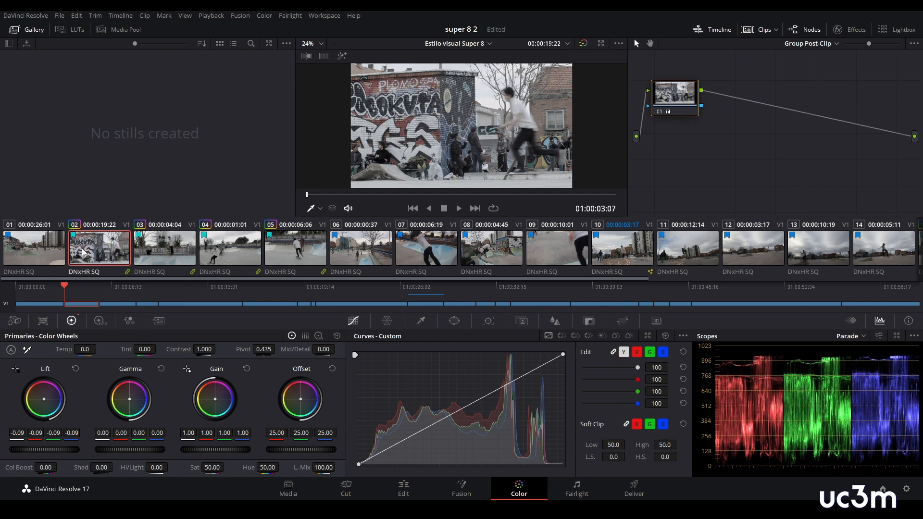
- Set the blackmagic group's post-clip saturation to 100, checking the grade on clips 05, 15, 17 and 19
{"action": "left_click", "coordinate": [288, 255]}
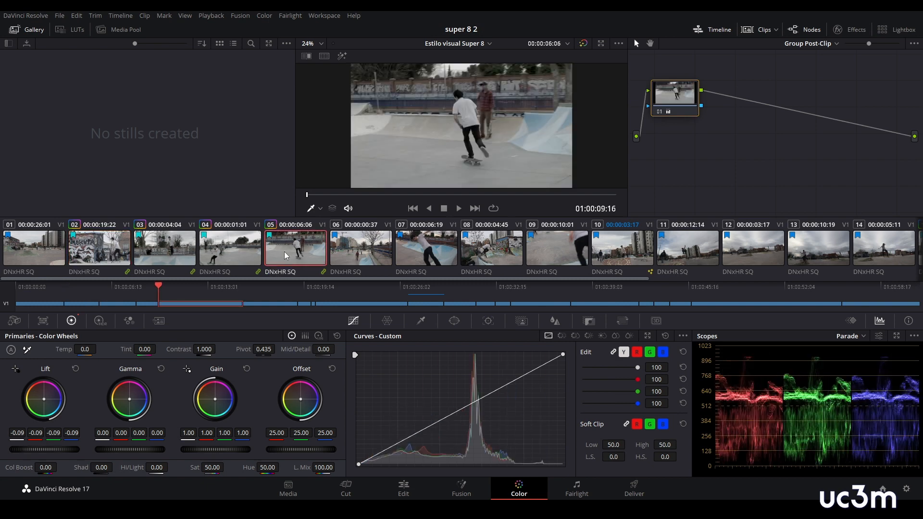
{"action": "left_click_drag", "start_coordinate": [519, 280], "coordinate": [665, 285]}
{"action": "left_click", "coordinate": [730, 250]}
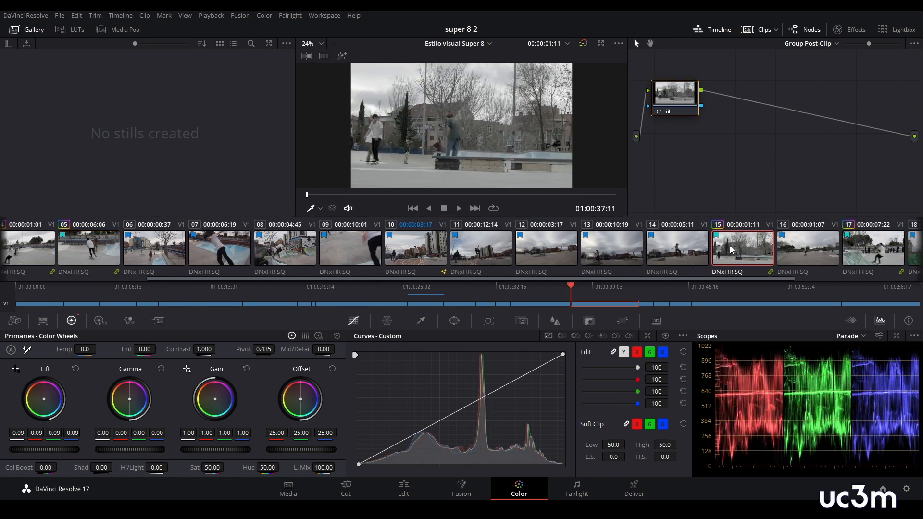
{"action": "left_click_drag", "start_coordinate": [626, 280], "coordinate": [734, 287]}
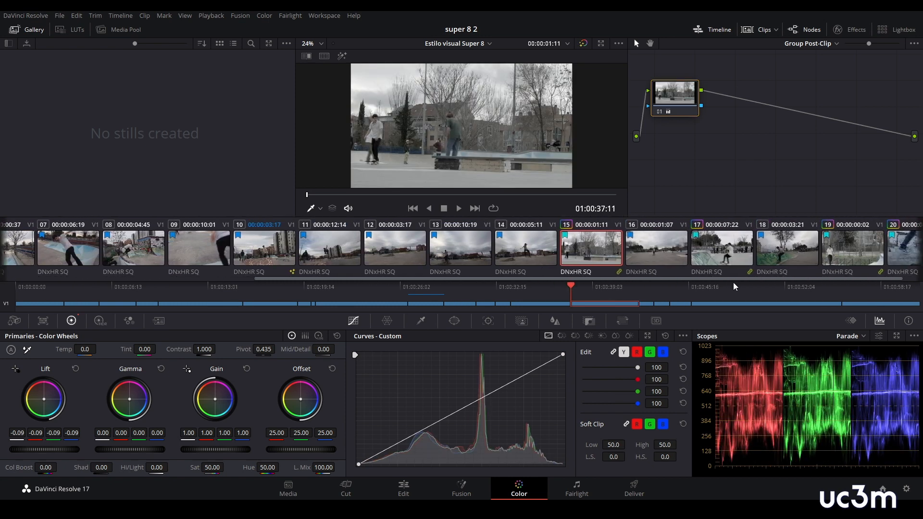
{"action": "left_click", "coordinate": [723, 263]}
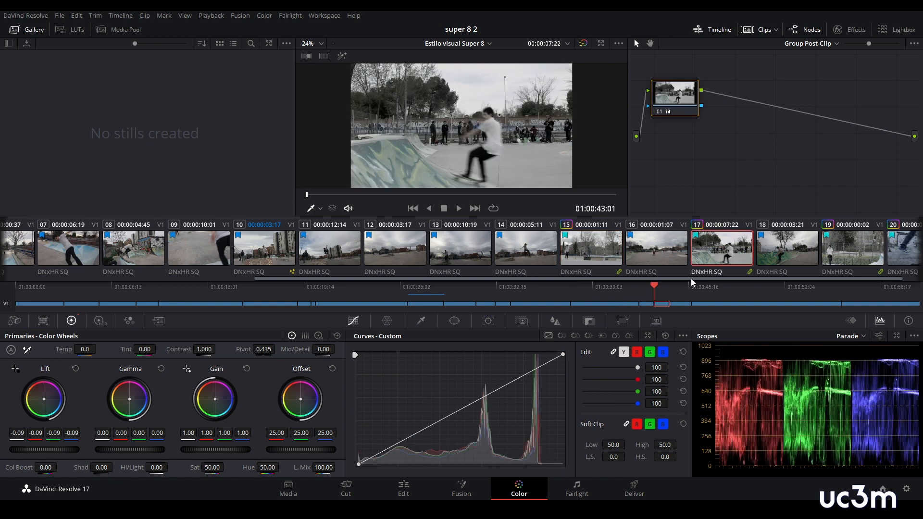
{"action": "mouse_move", "coordinate": [685, 279]}
{"action": "left_mouse_down"}
{"action": "mouse_move", "coordinate": [730, 279]}
{"action": "mouse_move", "coordinate": [691, 282]}
{"action": "left_mouse_up"}
{"action": "left_click_drag", "start_coordinate": [210, 469], "coordinate": [227, 467]}
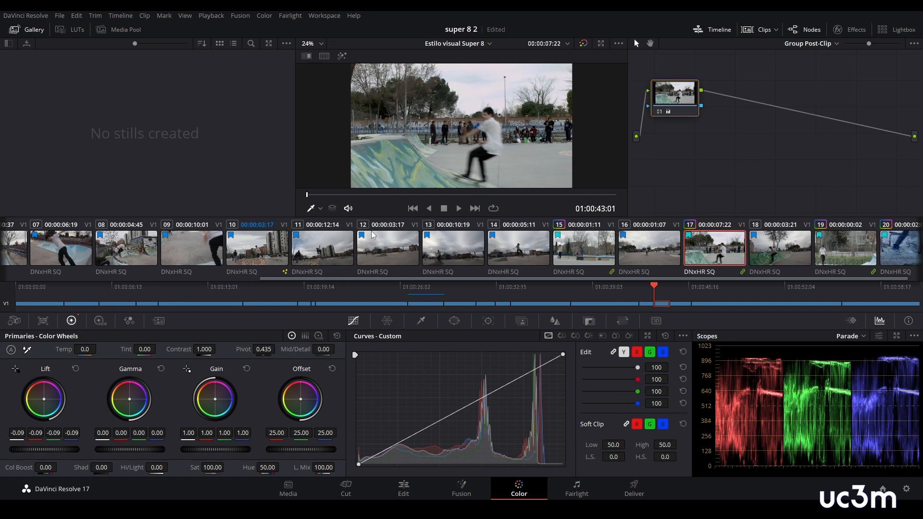
{"action": "left_click", "coordinate": [850, 255]}
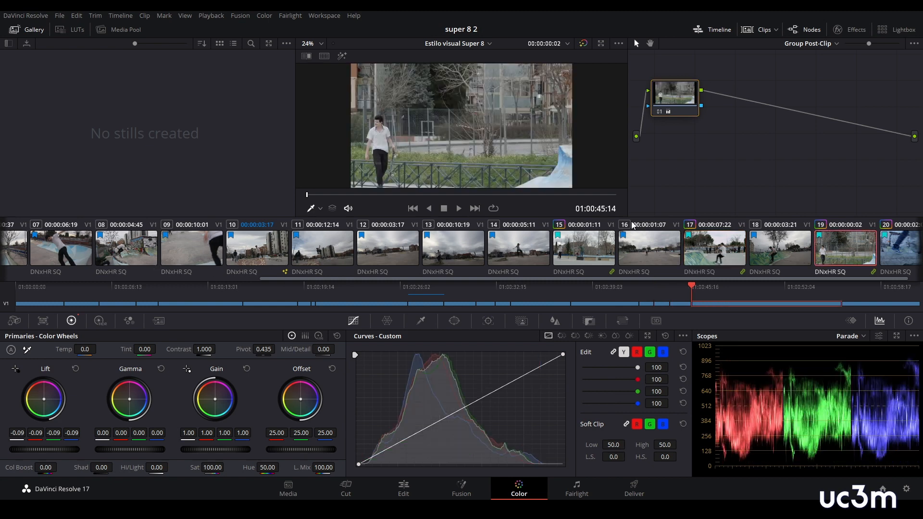
{"action": "left_click_drag", "start_coordinate": [309, 197], "coordinate": [426, 197]}
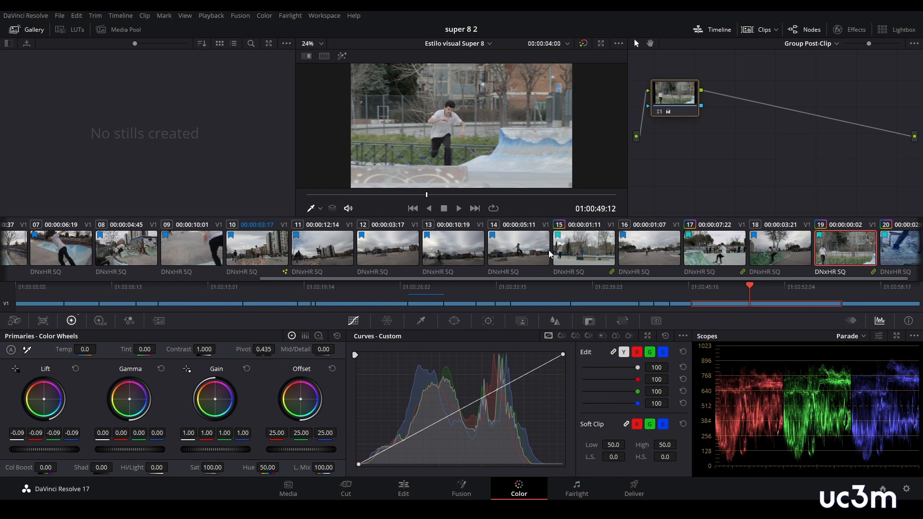
- Set the canon group's post-clip saturation to 69.20, checking the grade on clips 16, 09, 08, 11 and 13
{"action": "left_click", "coordinate": [66, 254]}
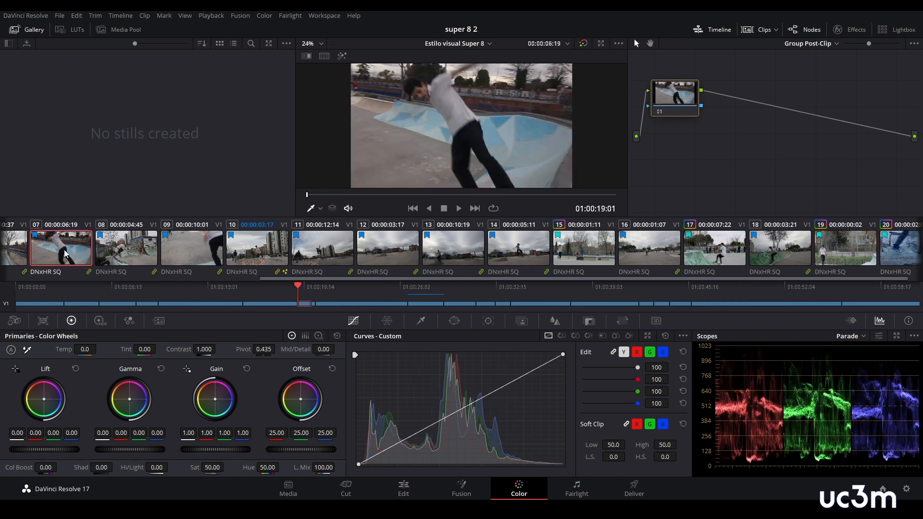
{"action": "left_click", "coordinate": [634, 251]}
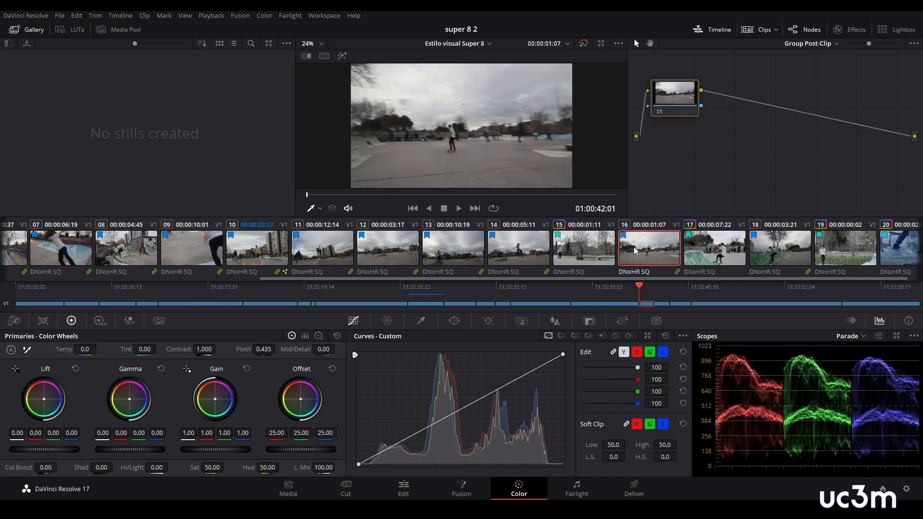
{"action": "left_click_drag", "start_coordinate": [212, 467], "coordinate": [229, 467]}
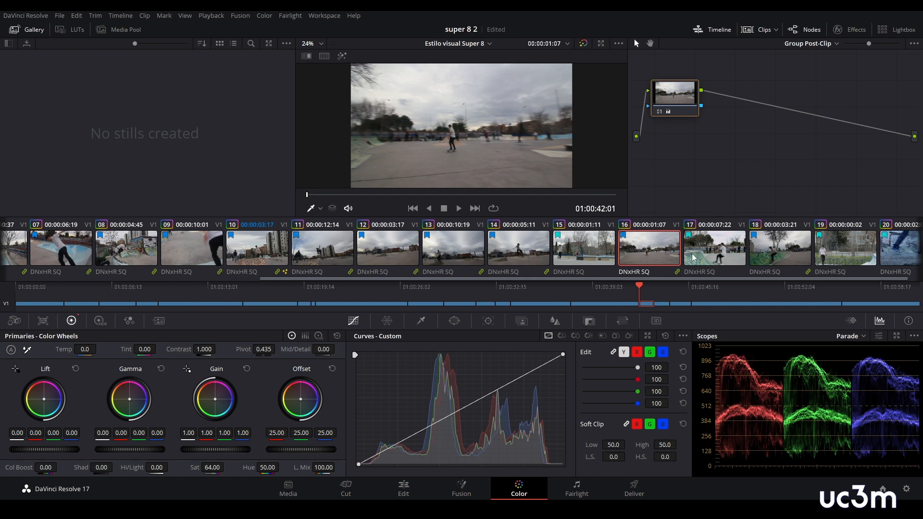
{"action": "left_click", "coordinate": [191, 248]}
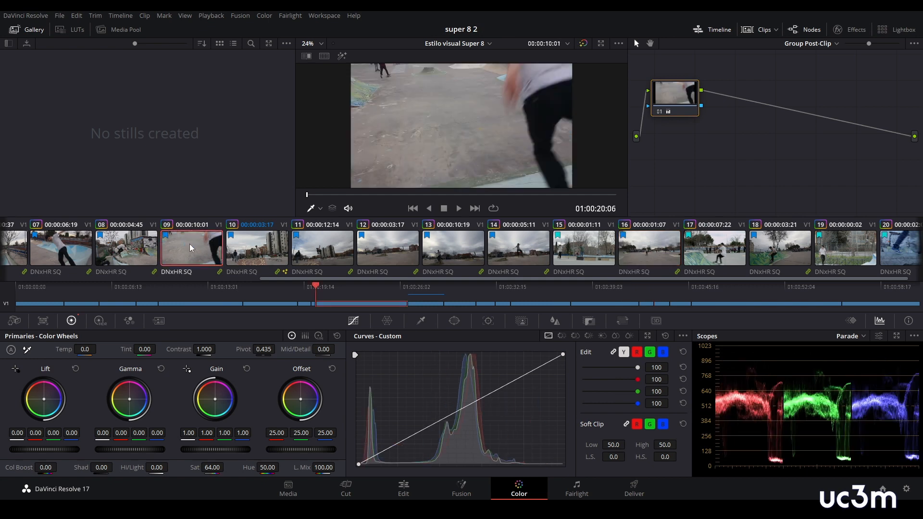
{"action": "left_click", "coordinate": [113, 252]}
{"action": "left_click_drag", "start_coordinate": [216, 467], "coordinate": [226, 466]}
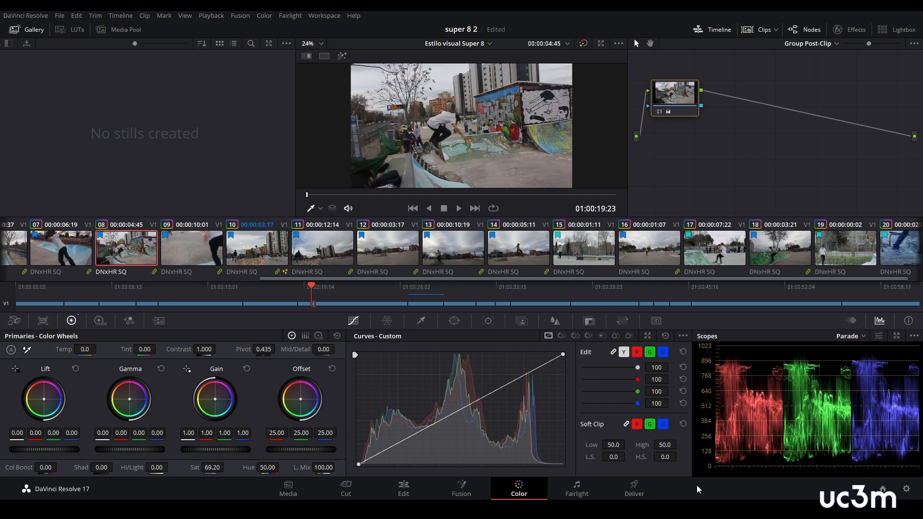
{"action": "left_click", "coordinate": [325, 266]}
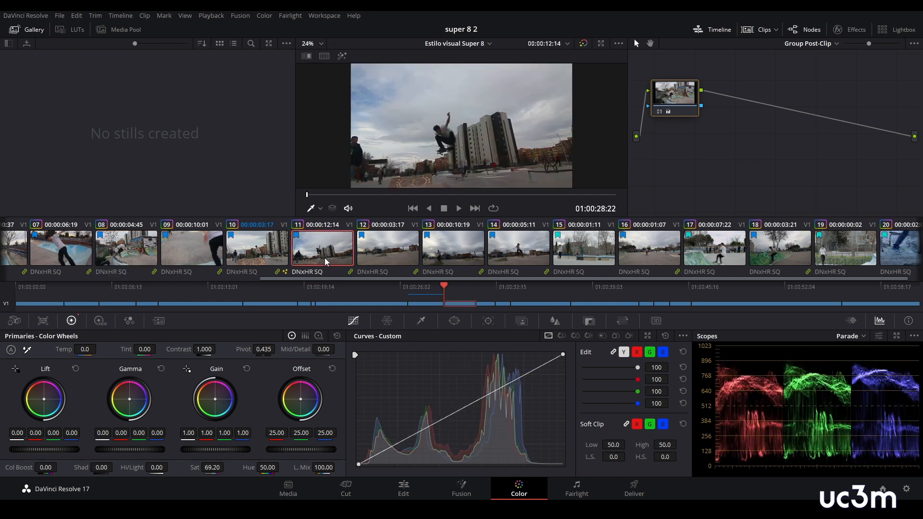
{"action": "left_click", "coordinate": [459, 260]}
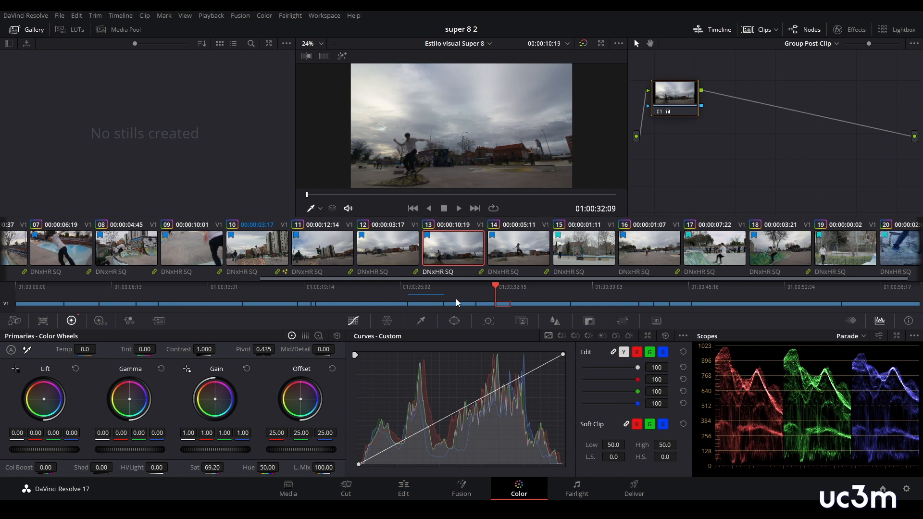
- Switch the node graph to Timeline mode and add two serial nodes, arranged side by side
{"action": "left_click", "coordinate": [837, 45]}
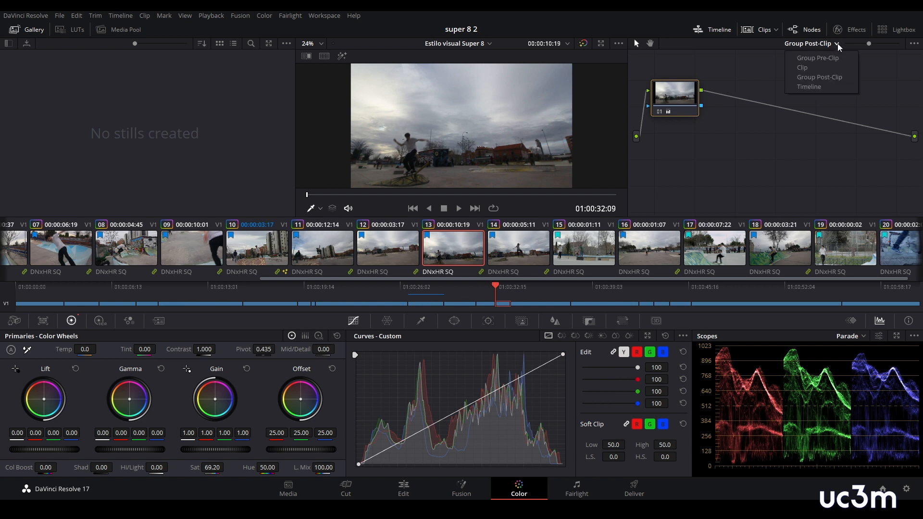
{"action": "left_click", "coordinate": [810, 87]}
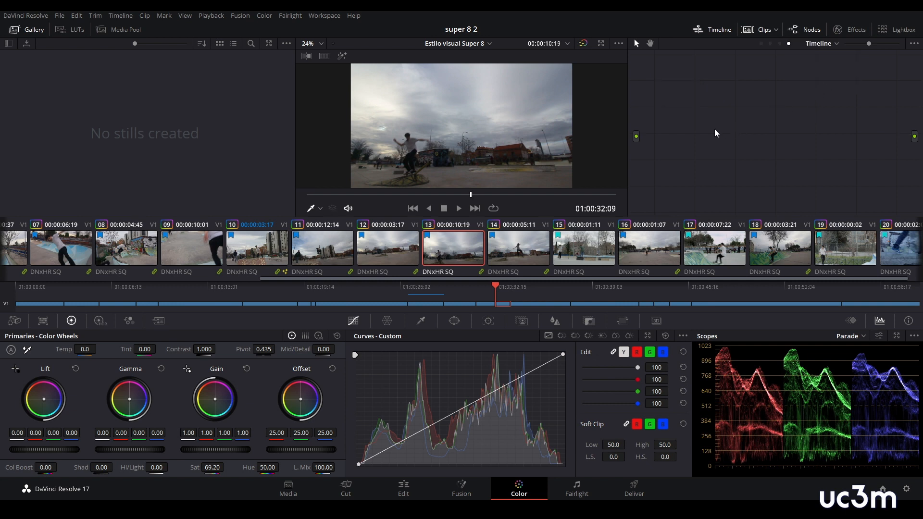
{"action": "key", "text": "alt+s"}
{"action": "key", "text": "alt+s"}
{"action": "left_click_drag", "start_coordinate": [737, 89], "coordinate": [756, 114]}
{"action": "left_click_drag", "start_coordinate": [682, 102], "coordinate": [688, 128]}
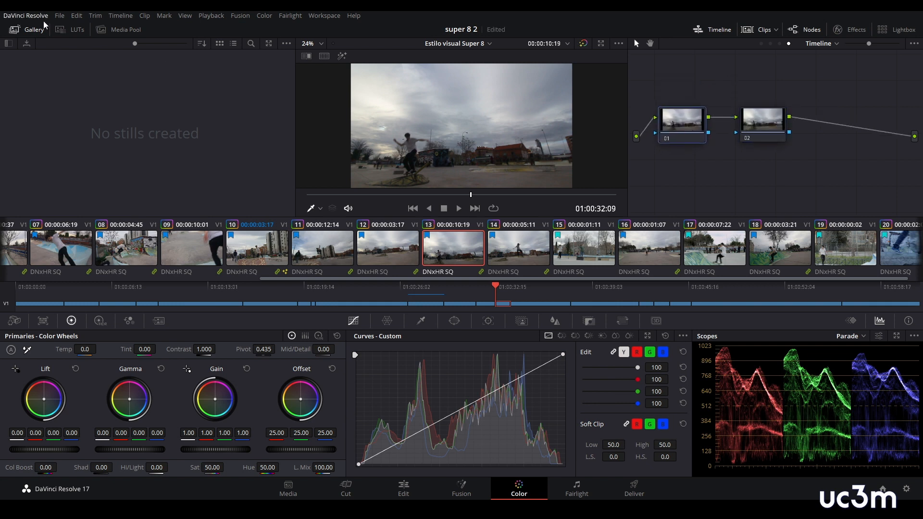
- Open the Film Looks LUT collection and show its LUTs as a list
{"action": "left_click", "coordinate": [71, 29]}
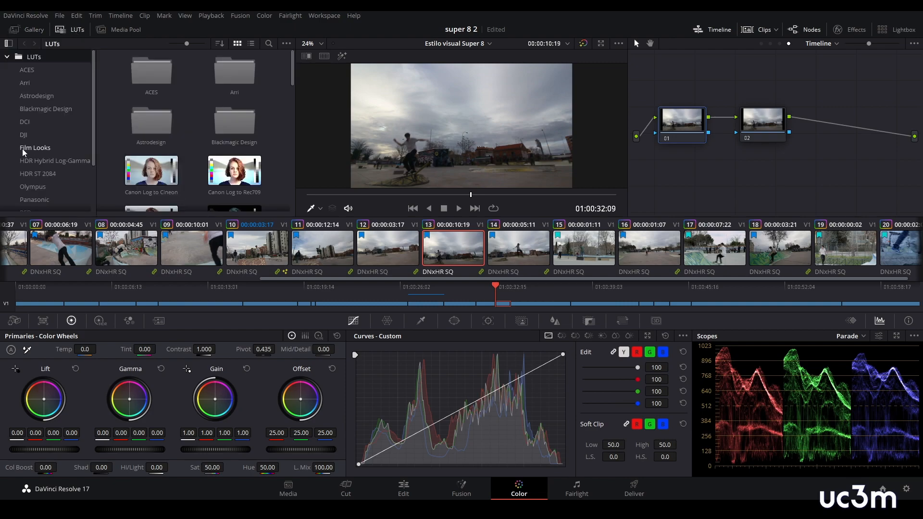
{"action": "left_click", "coordinate": [38, 148]}
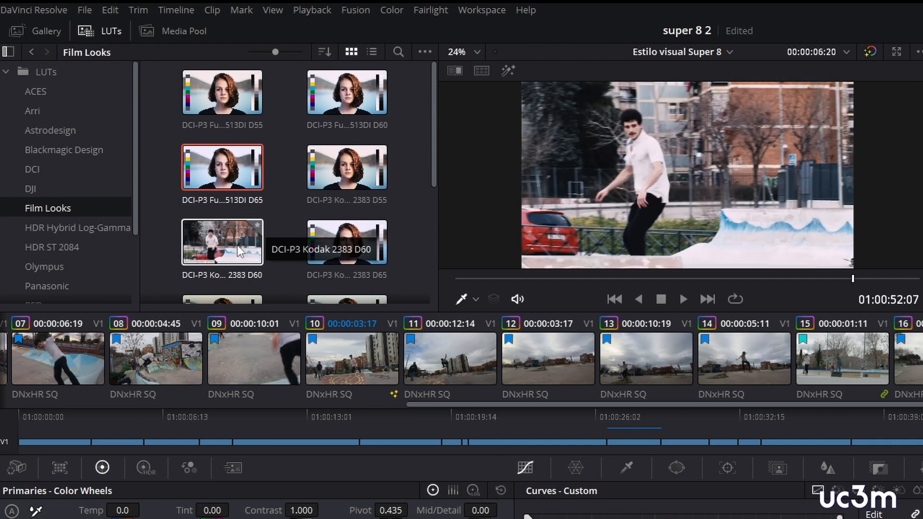
{"action": "left_click", "coordinate": [372, 54]}
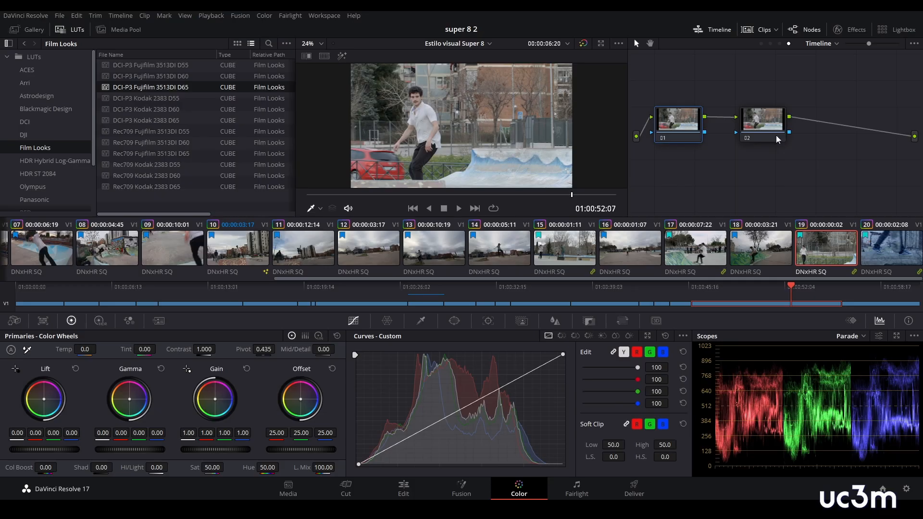
- Apply the DCI-P3 Fujifilm 3513DI D65 LUT to timeline node 02 and label that node Lut
{"action": "left_click", "coordinate": [772, 132]}
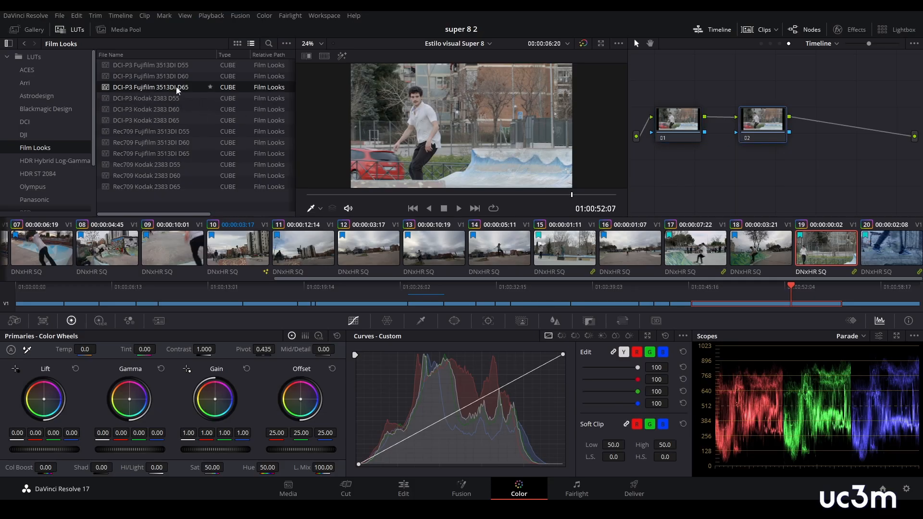
{"action": "left_click_drag", "start_coordinate": [177, 88], "coordinate": [763, 124]}
{"action": "right_click", "coordinate": [764, 133]}
{"action": "left_click", "coordinate": [786, 150]}
{"action": "type", "text": "Lut"}
- Darken the midtones slightly with a point near the middle of the custom curve on timeline node 01
{"action": "left_click", "coordinate": [682, 123]}
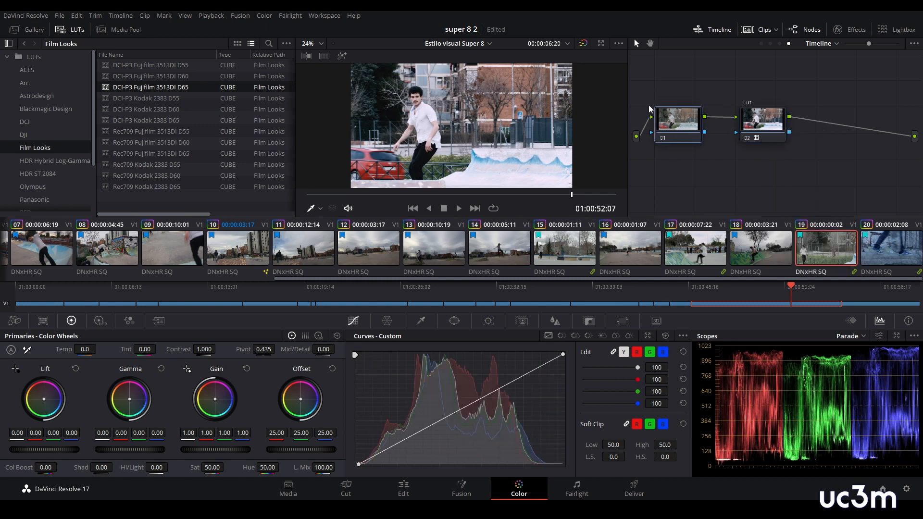
{"action": "left_click_drag", "start_coordinate": [462, 409], "coordinate": [465, 417]}
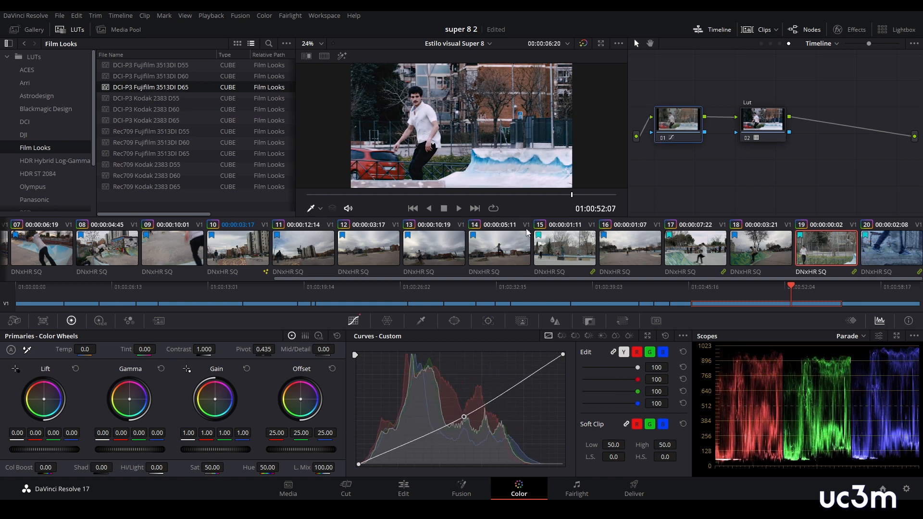
- Examine how the timeline LUT and curve look on each clip from 08 to 18
{"action": "left_click", "coordinate": [108, 248]}
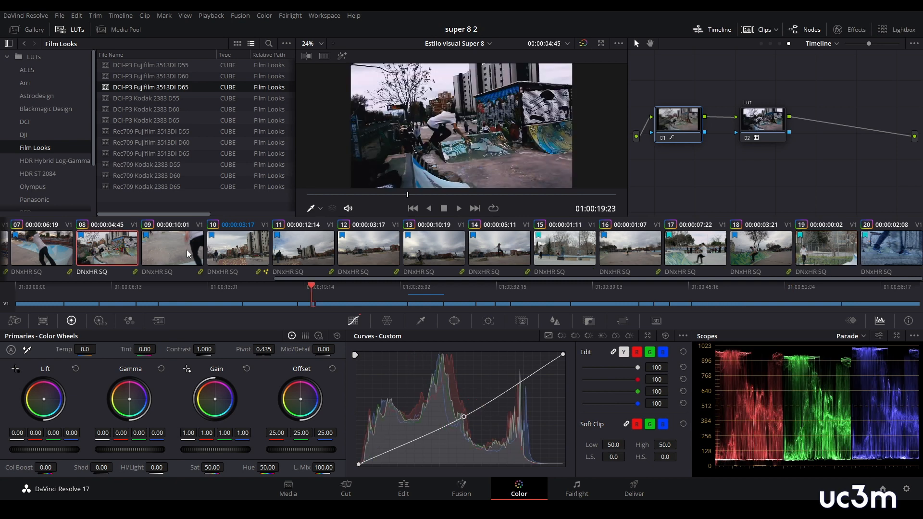
{"action": "left_click", "coordinate": [193, 255]}
{"action": "left_click", "coordinate": [245, 247]}
{"action": "left_click", "coordinate": [297, 251]}
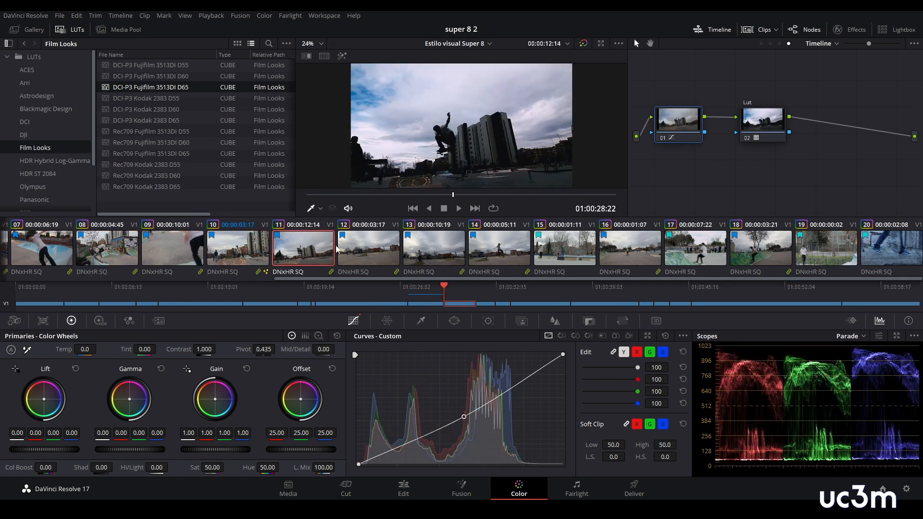
{"action": "left_click", "coordinate": [373, 249]}
{"action": "left_click", "coordinate": [454, 250]}
{"action": "left_click", "coordinate": [503, 249]}
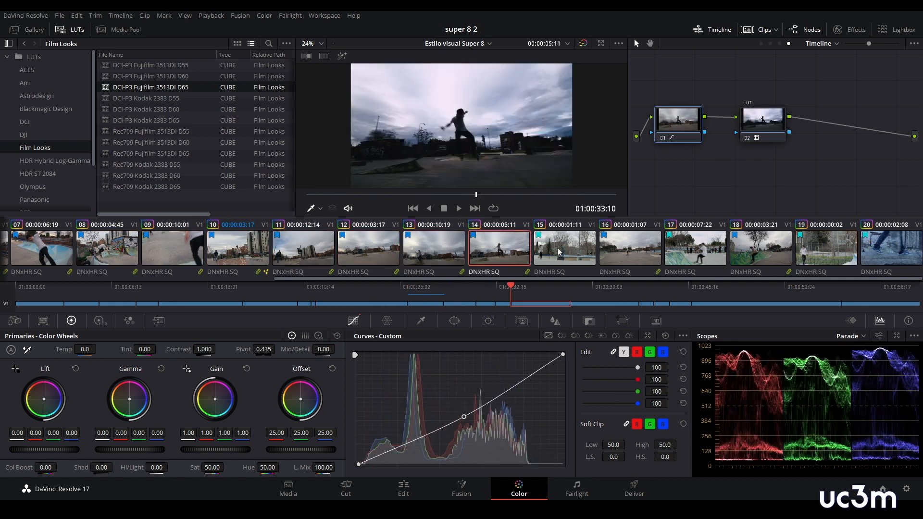
{"action": "left_click", "coordinate": [560, 252]}
{"action": "left_click", "coordinate": [621, 253]}
{"action": "left_click", "coordinate": [698, 257]}
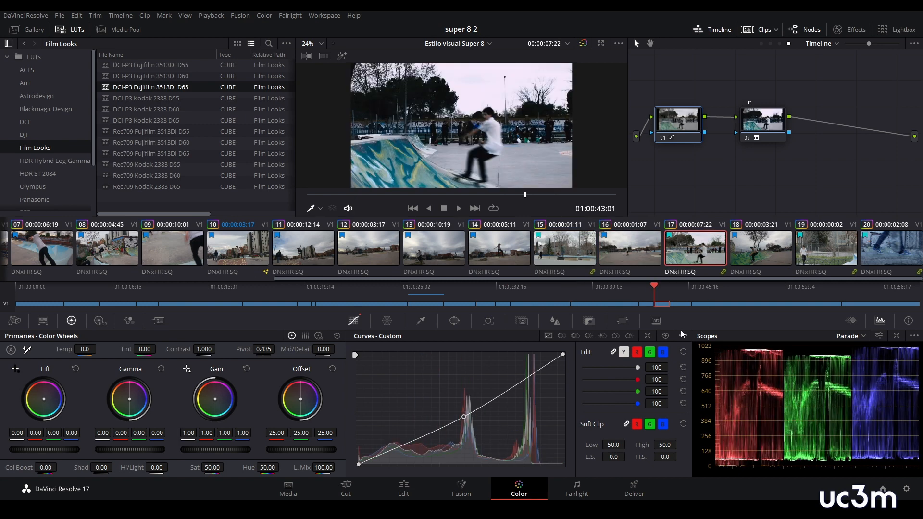
{"action": "left_click", "coordinate": [773, 255]}
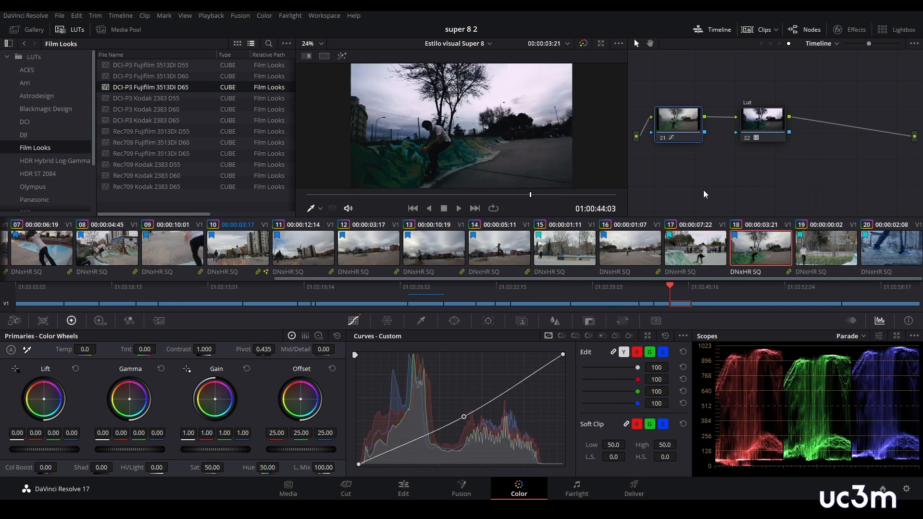
- Move the Lut node closer to node 01, hide the LUT browser and widen the node editor
{"action": "left_click_drag", "start_coordinate": [756, 131], "coordinate": [744, 131]}
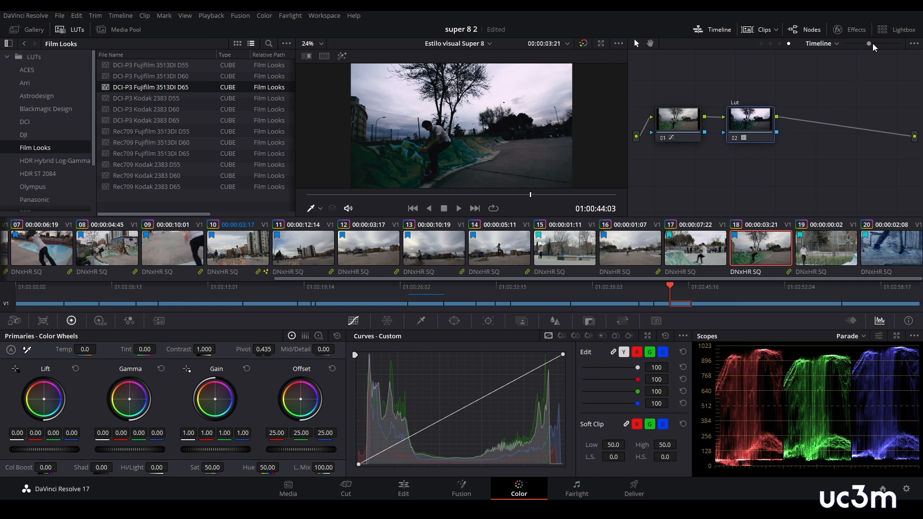
{"action": "left_click", "coordinate": [71, 29]}
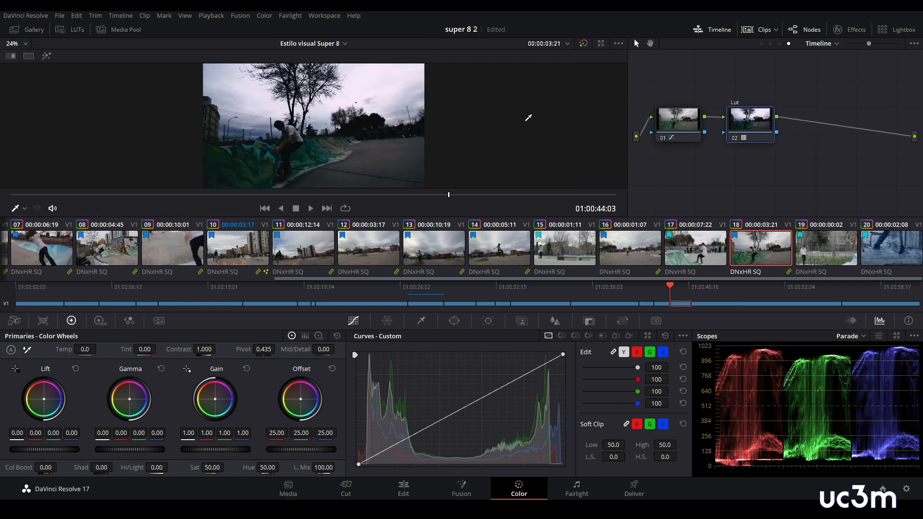
{"action": "left_click_drag", "start_coordinate": [629, 159], "coordinate": [415, 160]}
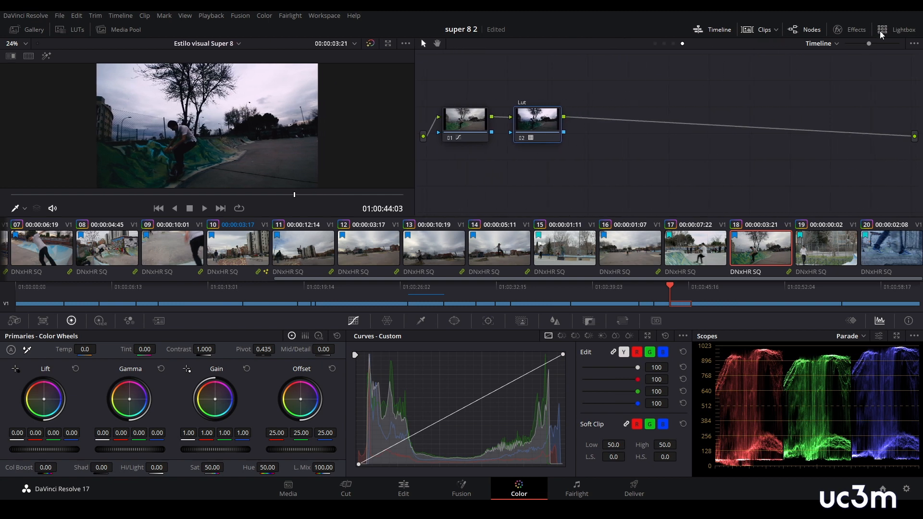
- Add a serial node after the Lut node and apply the Resolve FX Texture Film Damage effect to it
{"action": "left_click", "coordinate": [856, 31]}
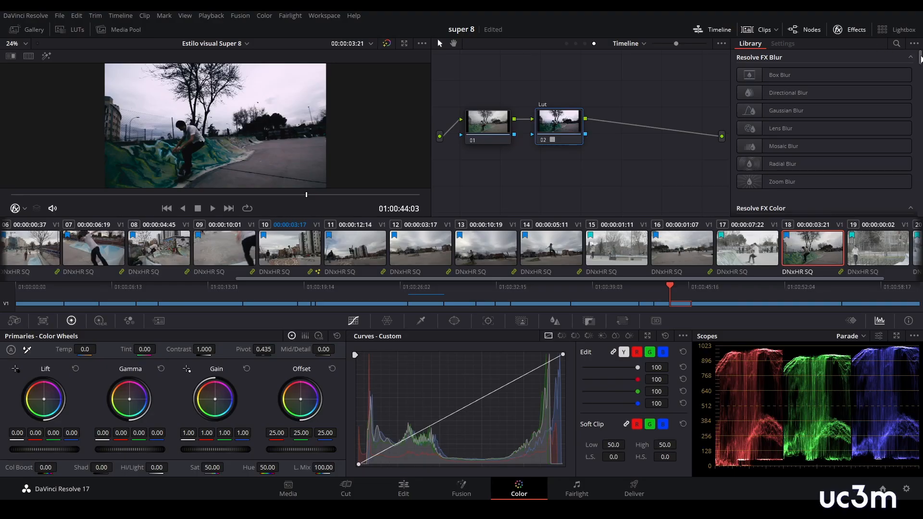
{"action": "left_click_drag", "start_coordinate": [922, 56], "coordinate": [922, 139]}
{"action": "scroll", "coordinate": [827, 134], "scroll_direction": "down", "scroll_amount": 10}
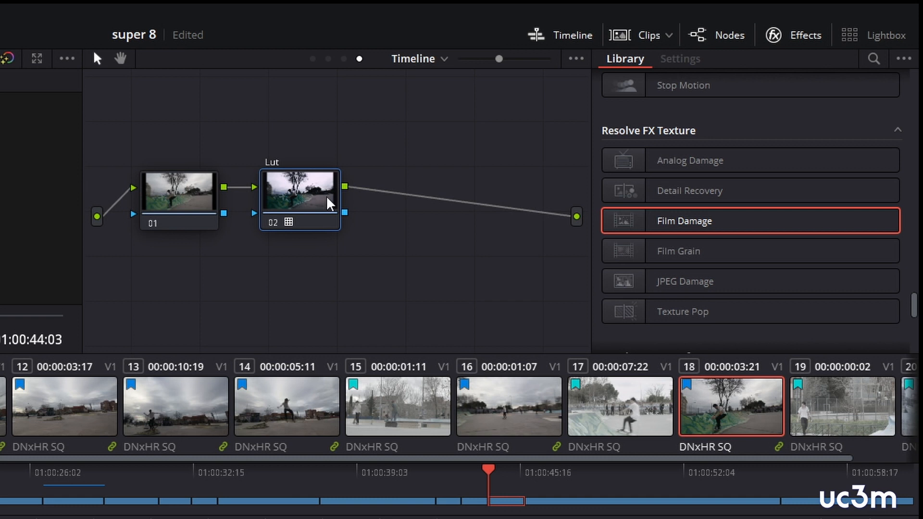
{"action": "key", "text": "alt+s"}
{"action": "left_click_drag", "start_coordinate": [686, 236], "coordinate": [428, 199]}
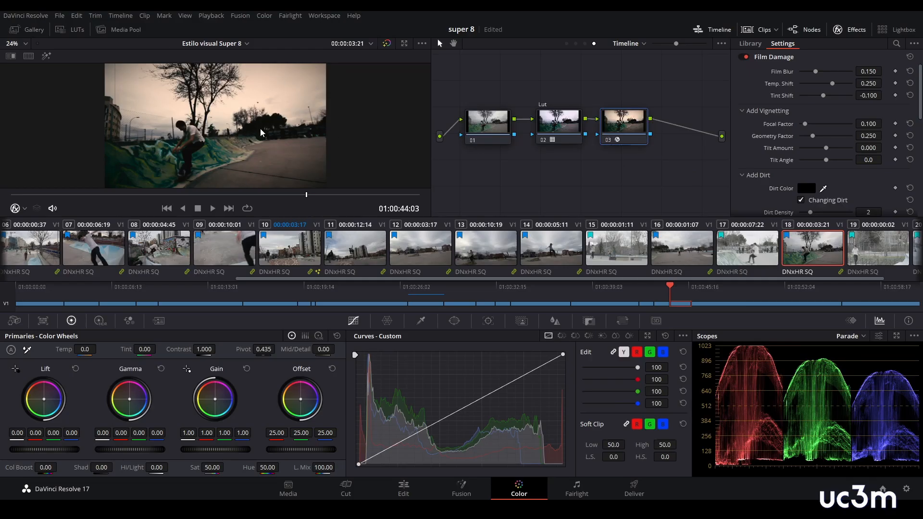
- Play the timeline full screen to review the Film Damage effect
{"action": "key", "text": "ctrl+f"}
{"action": "key", "text": "space"}
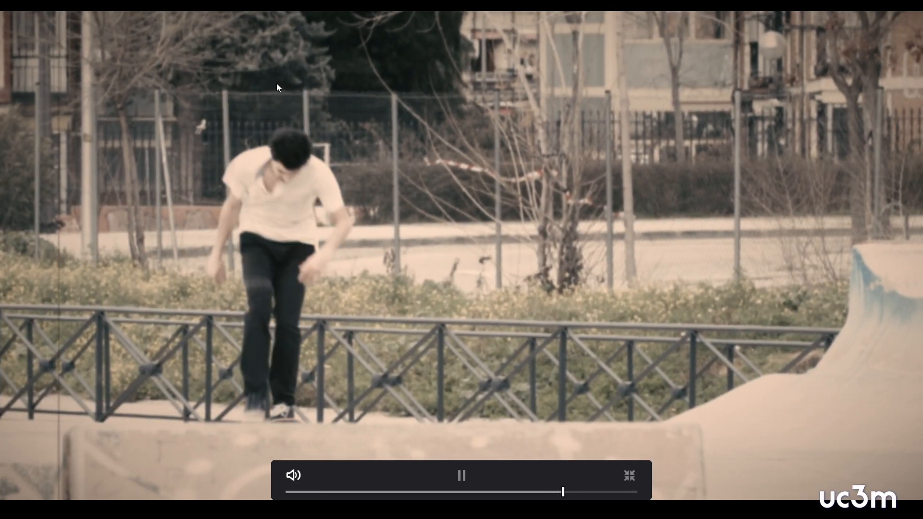
- Stop the playback, leave full screen and save the project
{"action": "key", "text": "space"}
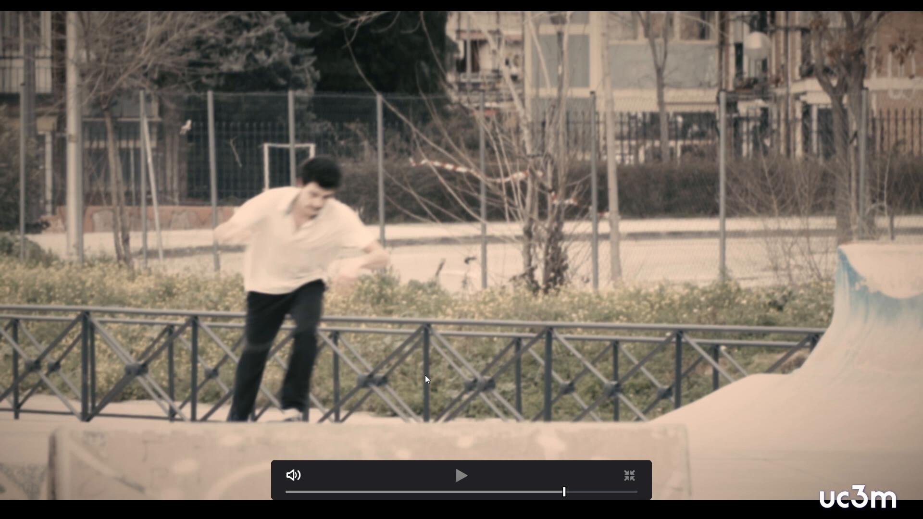
{"action": "key", "text": "Escape"}
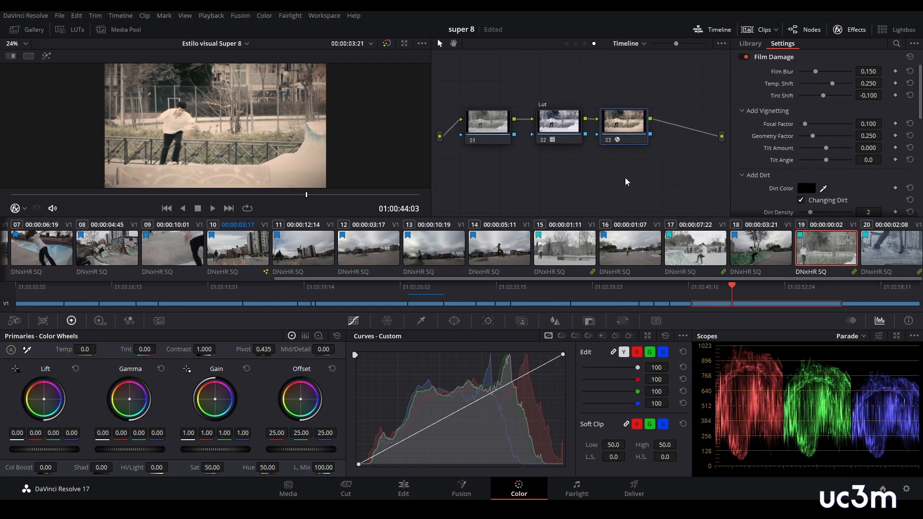
{"action": "key", "text": "ctrl+s"}
- Reduce the Film Damage effect's Global Blend to 0.734 on the last timeline node
{"action": "scroll", "coordinate": [794, 115], "scroll_direction": "down", "scroll_amount": 3}
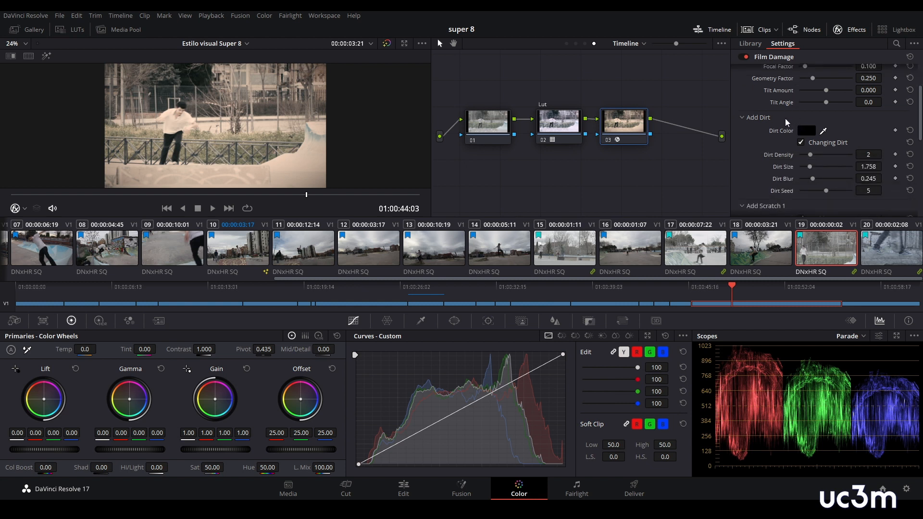
{"action": "scroll", "coordinate": [788, 125], "scroll_direction": "down", "scroll_amount": 2}
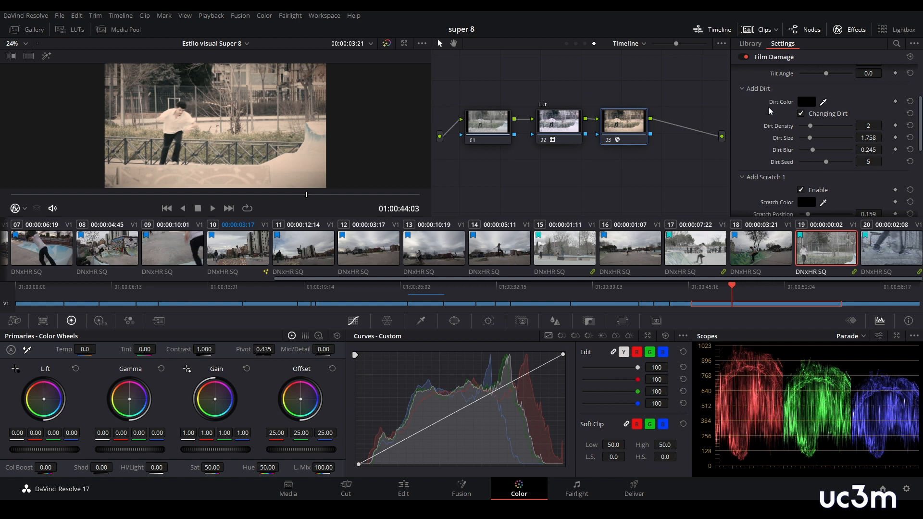
{"action": "scroll", "coordinate": [787, 157], "scroll_direction": "down", "scroll_amount": 2}
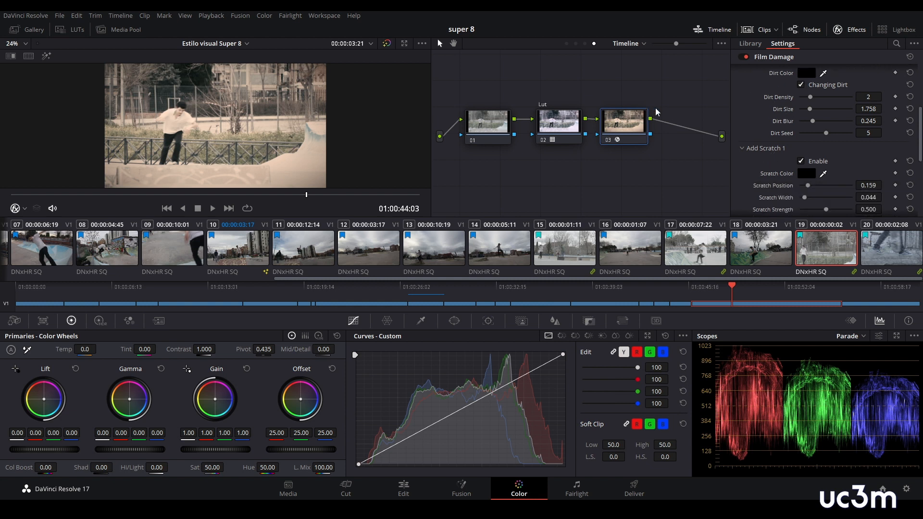
{"action": "scroll", "coordinate": [850, 156], "scroll_direction": "down", "scroll_amount": 2}
{"action": "scroll", "coordinate": [849, 152], "scroll_direction": "down", "scroll_amount": 6}
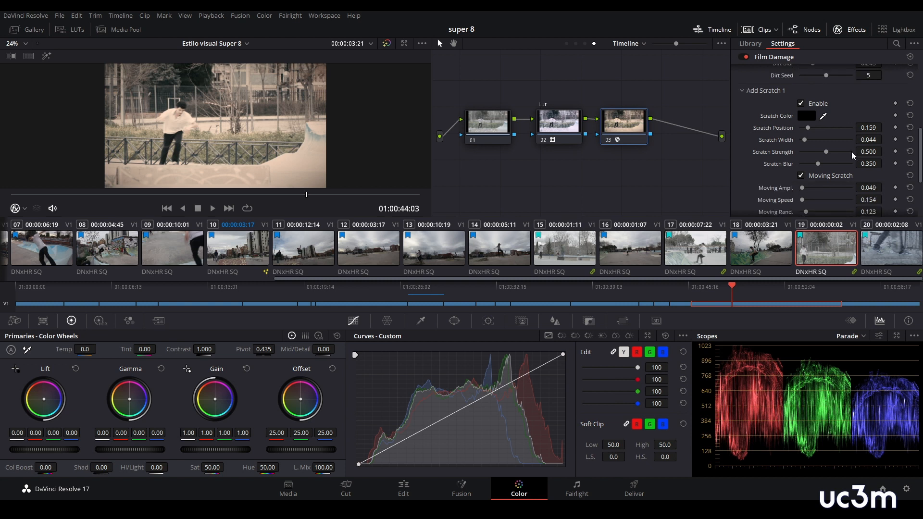
{"action": "scroll", "coordinate": [852, 153], "scroll_direction": "down", "scroll_amount": 2}
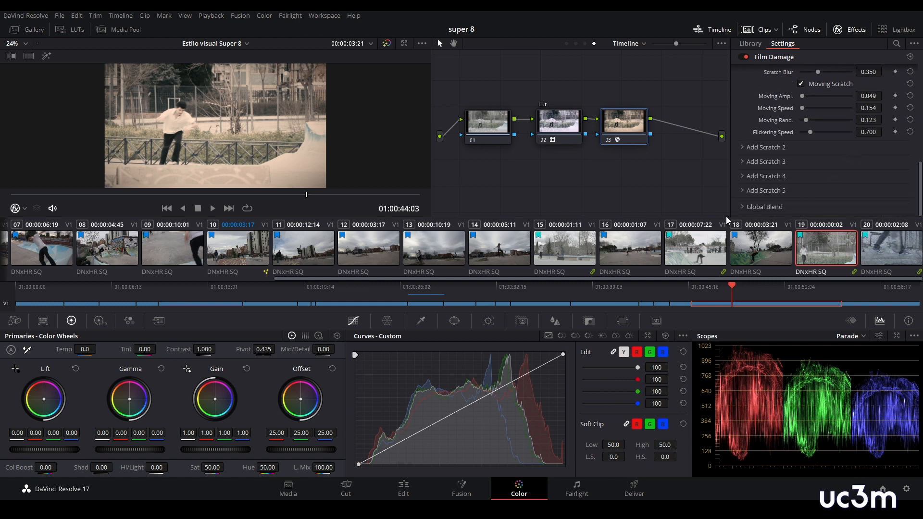
{"action": "left_click", "coordinate": [744, 208]}
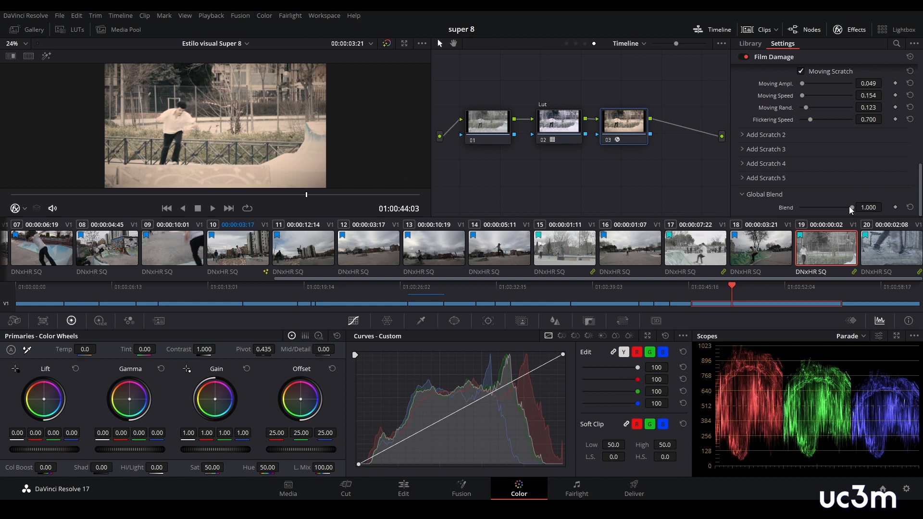
{"action": "left_click_drag", "start_coordinate": [852, 210], "coordinate": [840, 208]}
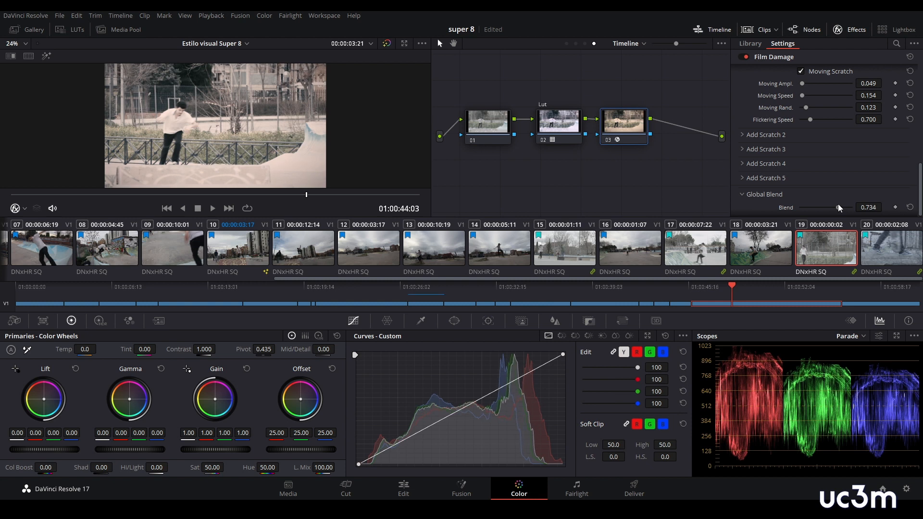
- Hide the effects library and switch the node editor to the Group Post-Clip level
{"action": "left_click", "coordinate": [851, 29]}
{"action": "left_click", "coordinate": [837, 44]}
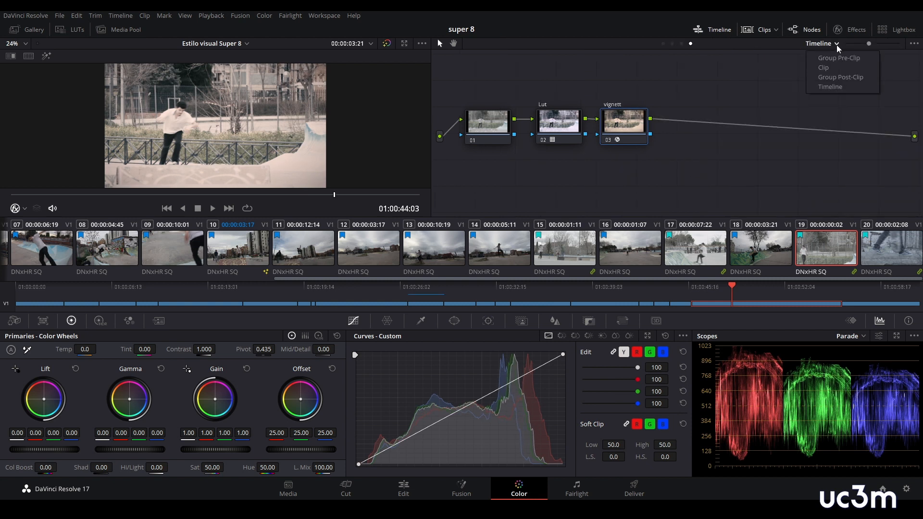
{"action": "left_click", "coordinate": [838, 77]}
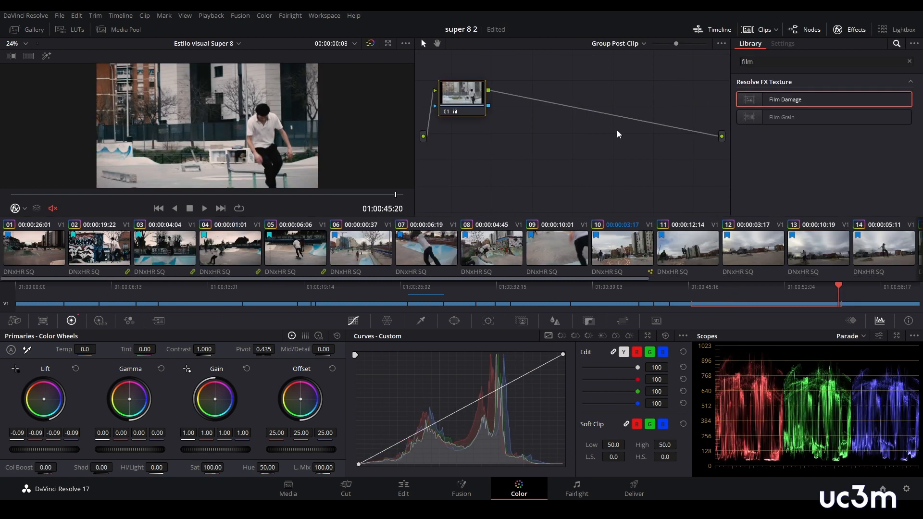
{"action": "left_click", "coordinate": [856, 29]}
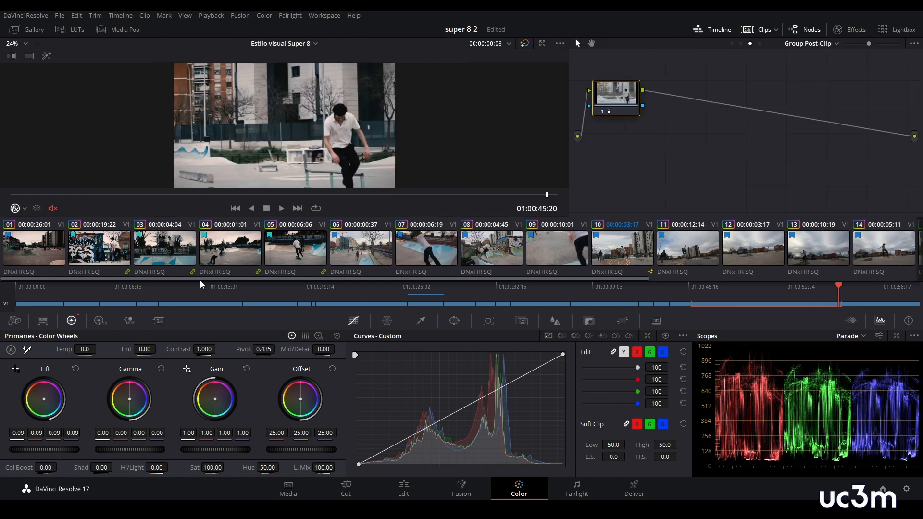
- Compare clips 03 and 04, and on clip 03 raise the midtones of the blackmagic group's post-clip custom curve
{"action": "left_click", "coordinate": [165, 252]}
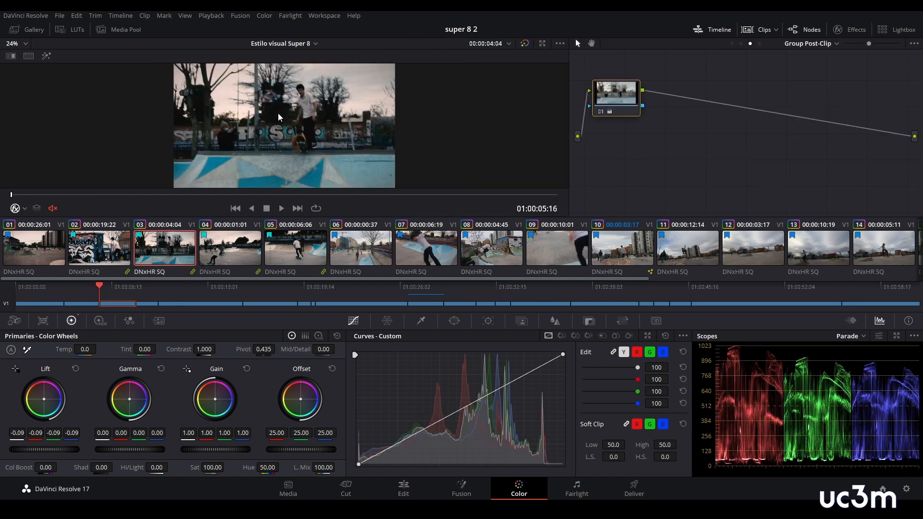
{"action": "left_click", "coordinate": [224, 247]}
{"action": "left_click", "coordinate": [174, 249]}
{"action": "left_click", "coordinate": [205, 250]}
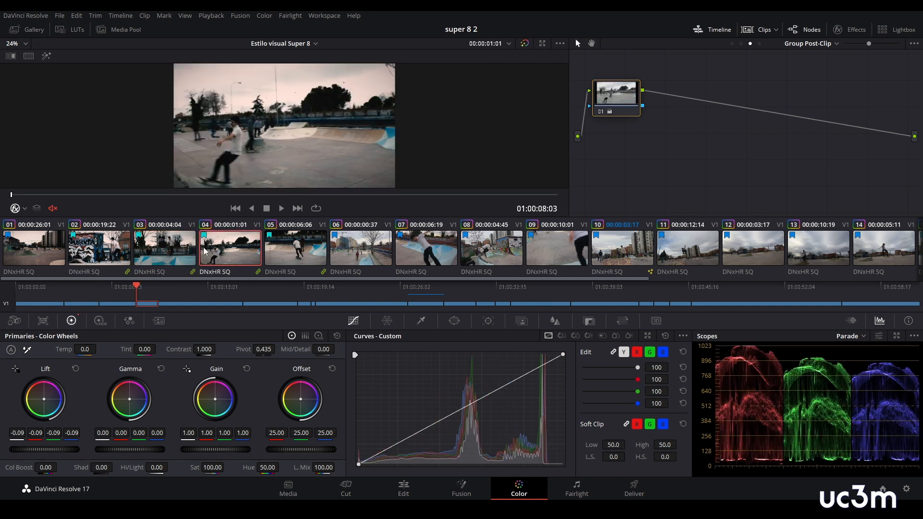
{"action": "left_click", "coordinate": [169, 247]}
{"action": "mouse_move", "coordinate": [460, 415]}
{"action": "left_mouse_down"}
{"action": "mouse_move", "coordinate": [455, 399]}
{"action": "mouse_move", "coordinate": [452, 410]}
{"action": "left_mouse_up"}
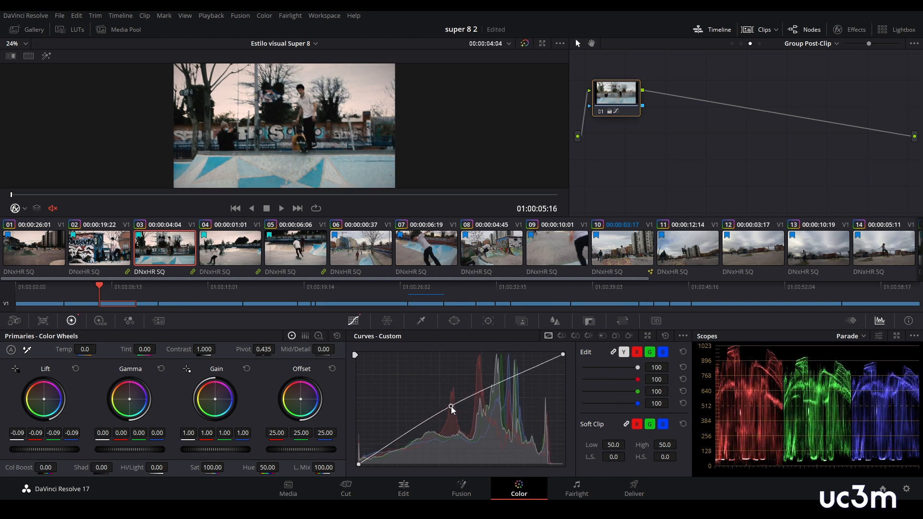
- On clip 13, lift the shadows and lower the highlights of the canon group's post-clip custom curve
{"action": "scroll", "coordinate": [388, 250], "scroll_direction": "right", "scroll_amount": 5}
{"action": "left_click", "coordinate": [388, 254]}
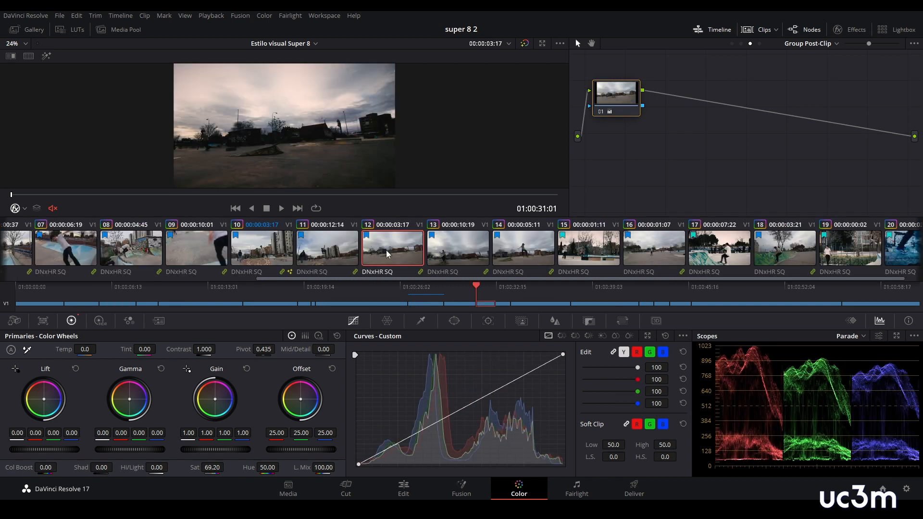
{"action": "left_click", "coordinate": [459, 257]}
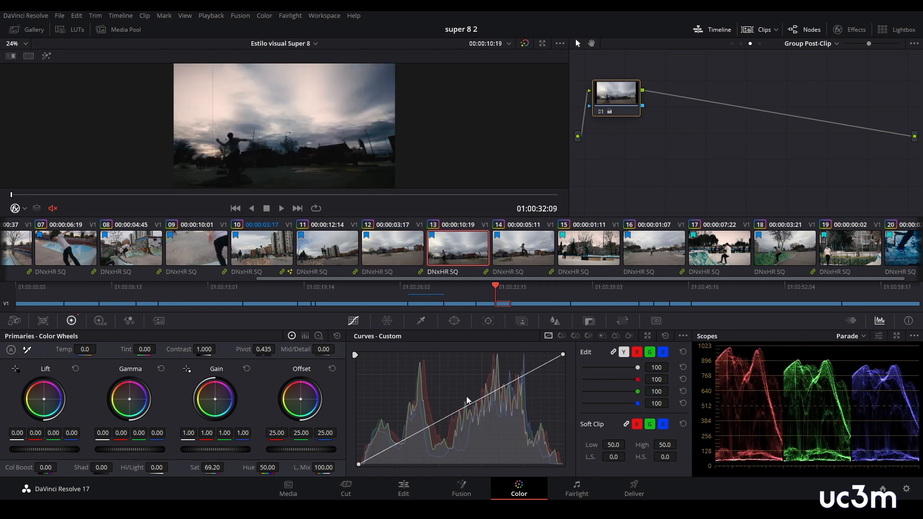
{"action": "left_click_drag", "start_coordinate": [457, 416], "coordinate": [395, 426]}
{"action": "left_click_drag", "start_coordinate": [523, 374], "coordinate": [522, 381]}
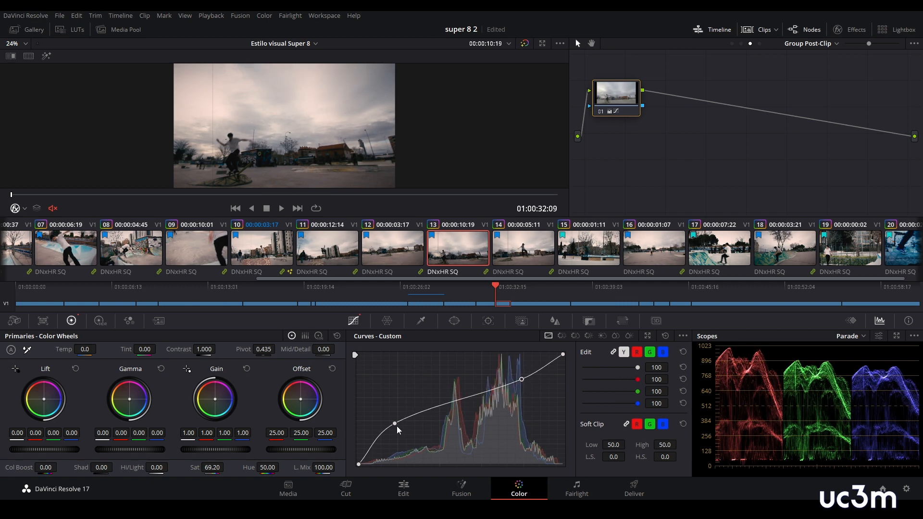
{"action": "left_click_drag", "start_coordinate": [395, 424], "coordinate": [395, 421]}
{"action": "left_click_drag", "start_coordinate": [522, 380], "coordinate": [520, 380]}
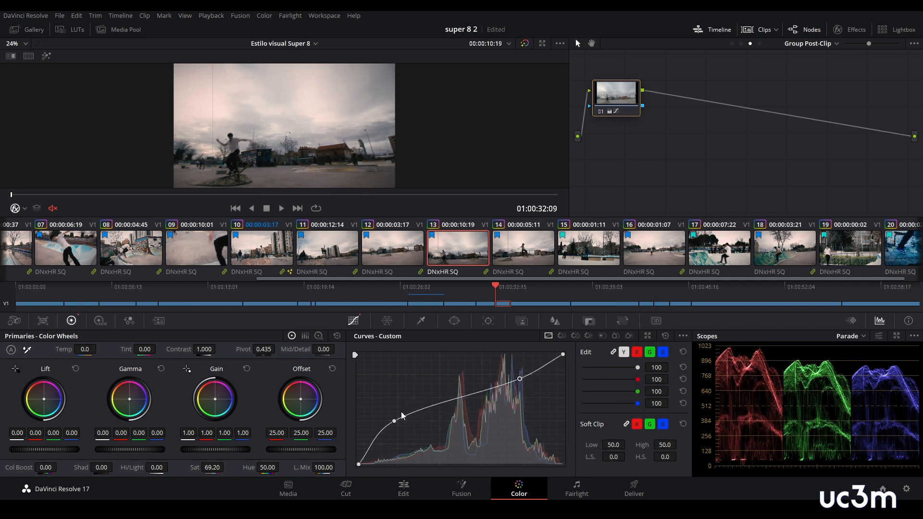
{"action": "left_click_drag", "start_coordinate": [394, 422], "coordinate": [396, 424]}
- Select clip 12 and switch the node editor to the individual Clip level
{"action": "left_click", "coordinate": [392, 248]}
{"action": "left_click", "coordinate": [838, 44]}
{"action": "left_click", "coordinate": [802, 67]}
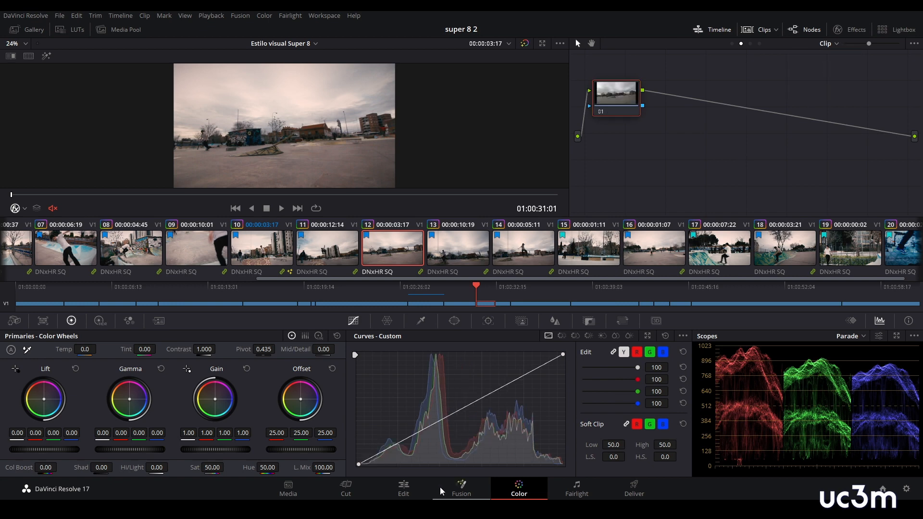
- Play the timeline from its start on the Edit page and stop at 01:00:16:15 to review the grade
{"action": "left_click", "coordinate": [404, 488]}
{"action": "left_click_drag", "start_coordinate": [667, 291], "coordinate": [214, 297]}
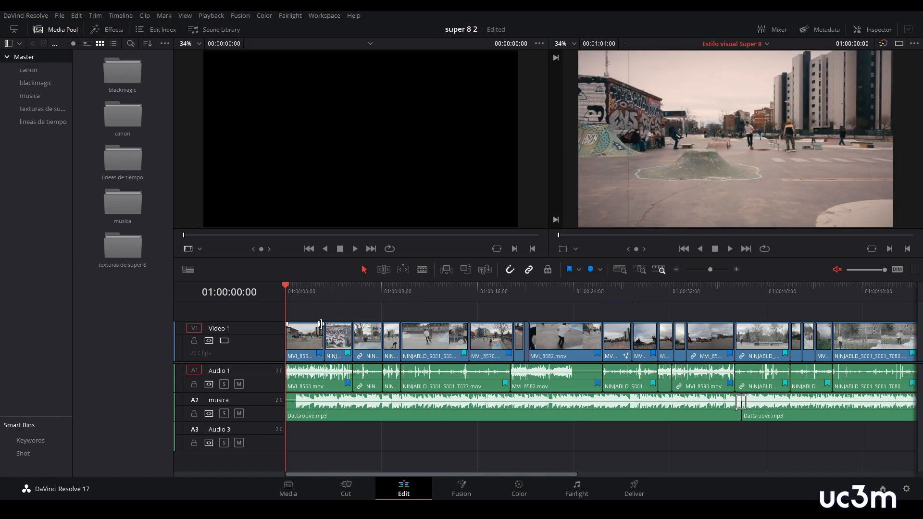
{"action": "key", "text": "space"}
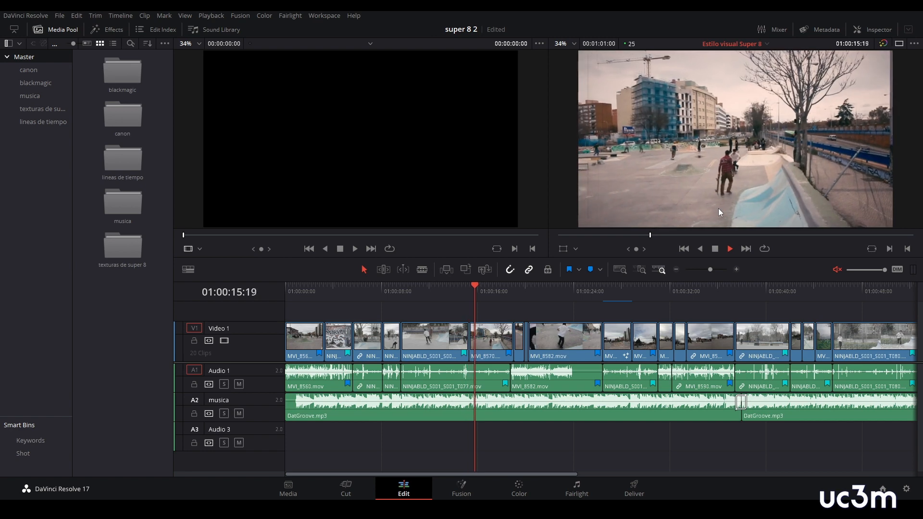
{"action": "key", "text": "space"}
{"action": "mouse_move", "coordinate": [486, 287]}
{"action": "left_mouse_down"}
{"action": "mouse_move", "coordinate": [433, 291]}
{"action": "mouse_move", "coordinate": [485, 291]}
{"action": "left_mouse_up"}
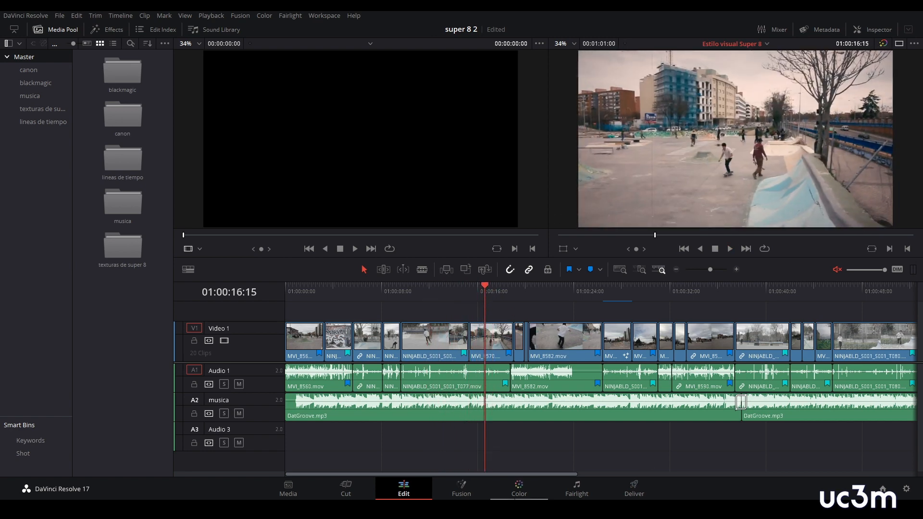
- Add contrast to clip 06 on the Color page with an S-shaped custom curve, lowering shadows and raising highlights
{"action": "left_click", "coordinate": [519, 488]}
{"action": "left_click_drag", "start_coordinate": [461, 412], "coordinate": [463, 415]}
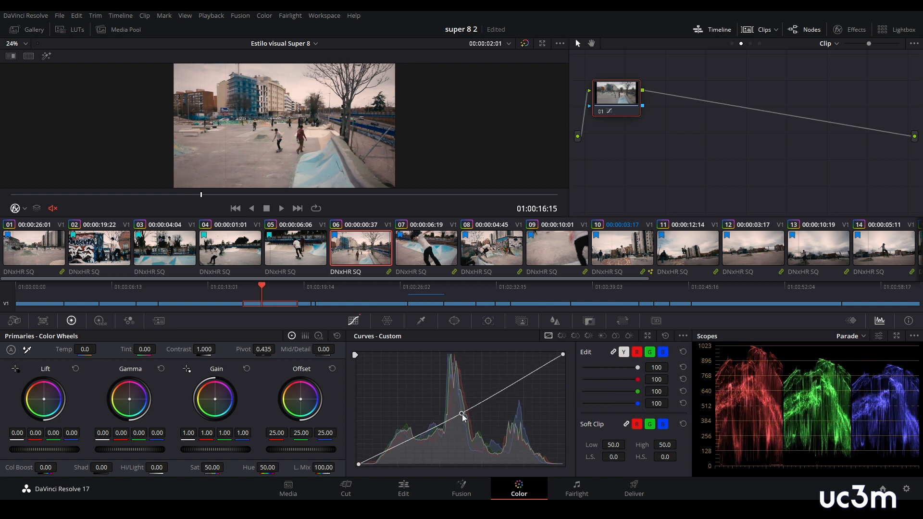
{"action": "left_click_drag", "start_coordinate": [464, 421], "coordinate": [414, 447]}
{"action": "left_click_drag", "start_coordinate": [513, 384], "coordinate": [515, 383]}
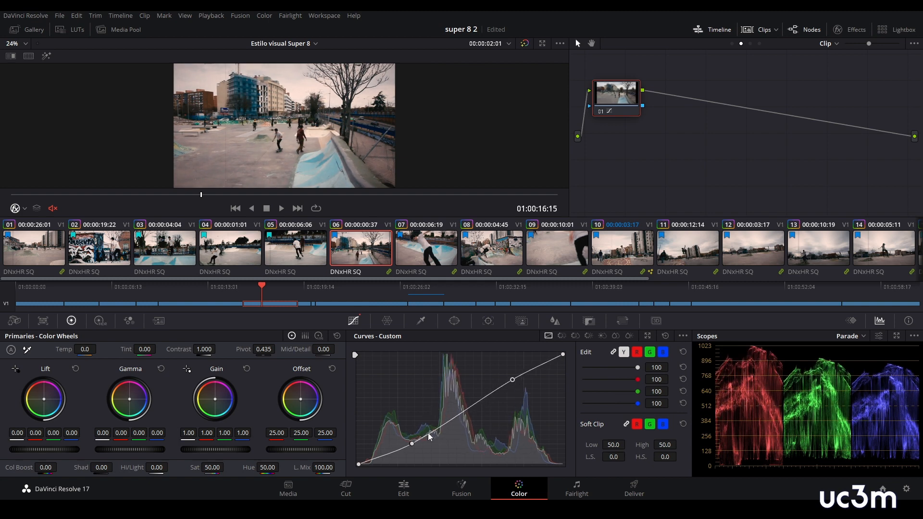
{"action": "left_click_drag", "start_coordinate": [411, 445], "coordinate": [414, 447]}
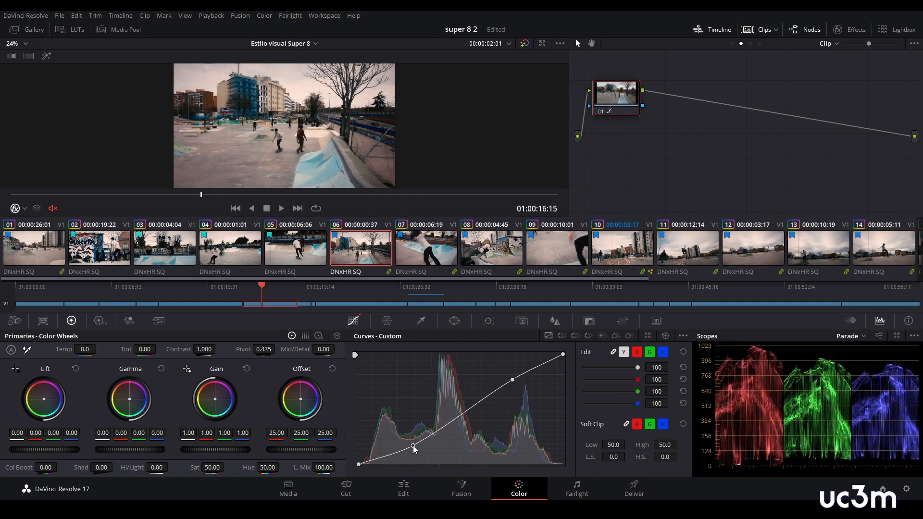
- Give clip 01 a slight S-shaped custom curve with darker shadows and lifted highlights
{"action": "left_click", "coordinate": [33, 257]}
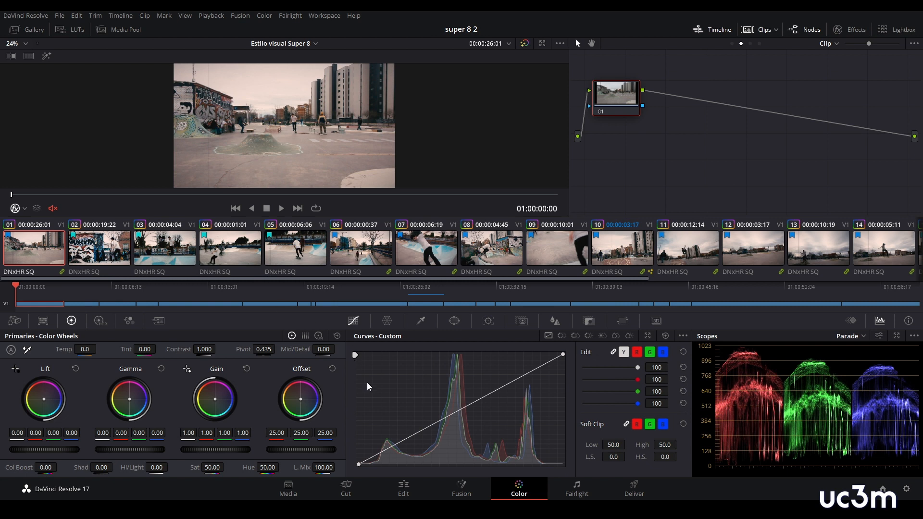
{"action": "left_click_drag", "start_coordinate": [412, 437], "coordinate": [399, 448]}
{"action": "left_click_drag", "start_coordinate": [517, 382], "coordinate": [515, 379]}
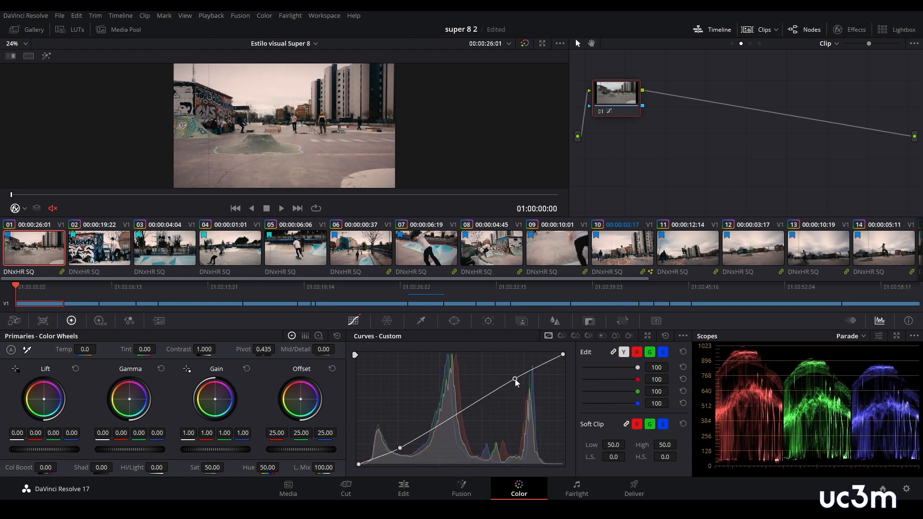
{"action": "left_click_drag", "start_coordinate": [400, 449], "coordinate": [400, 451]}
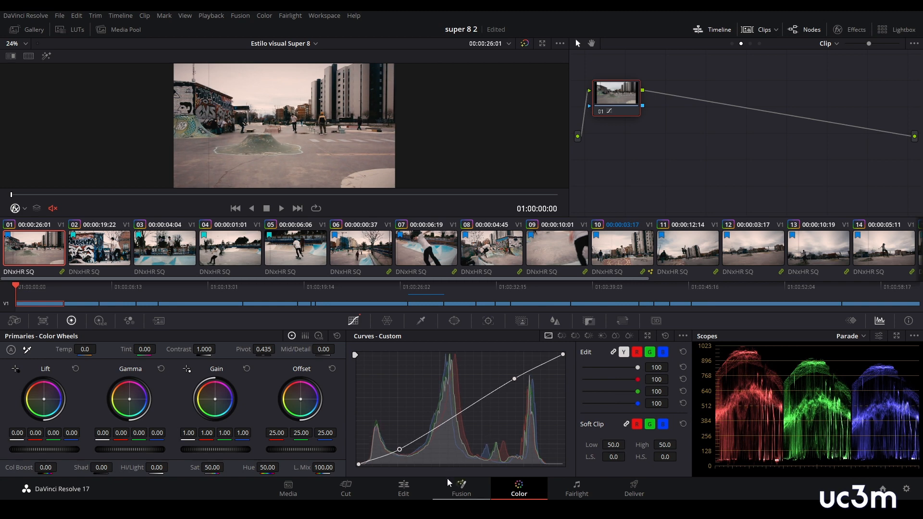
- Play the graded timeline on the Edit page and move the playhead to 01:00:43:01
{"action": "left_click", "coordinate": [403, 488]}
{"action": "key", "text": "space"}
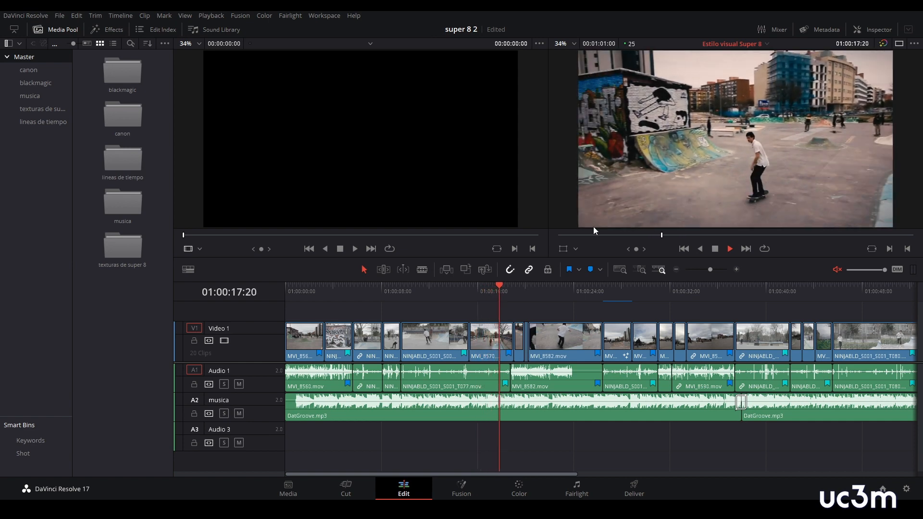
{"action": "left_click", "coordinate": [802, 290]}
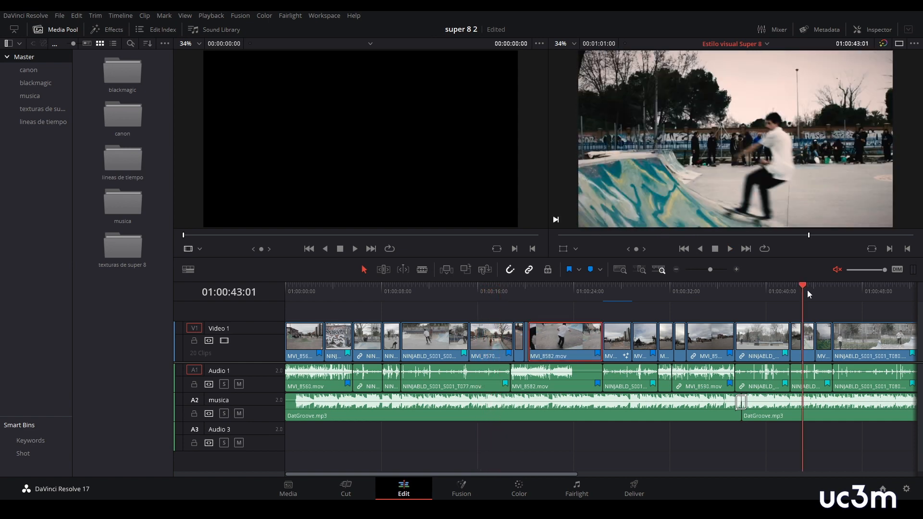
- Lower the highlights and lift the shadows of clip 17's custom curve on the Color page
{"action": "left_click", "coordinate": [519, 494]}
{"action": "left_click_drag", "start_coordinate": [507, 385], "coordinate": [530, 392]}
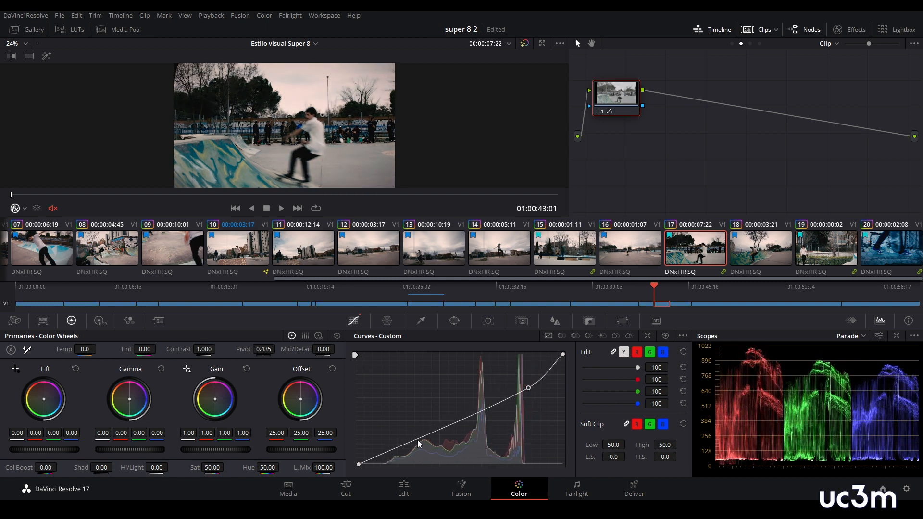
{"action": "left_click_drag", "start_coordinate": [406, 443], "coordinate": [402, 441]}
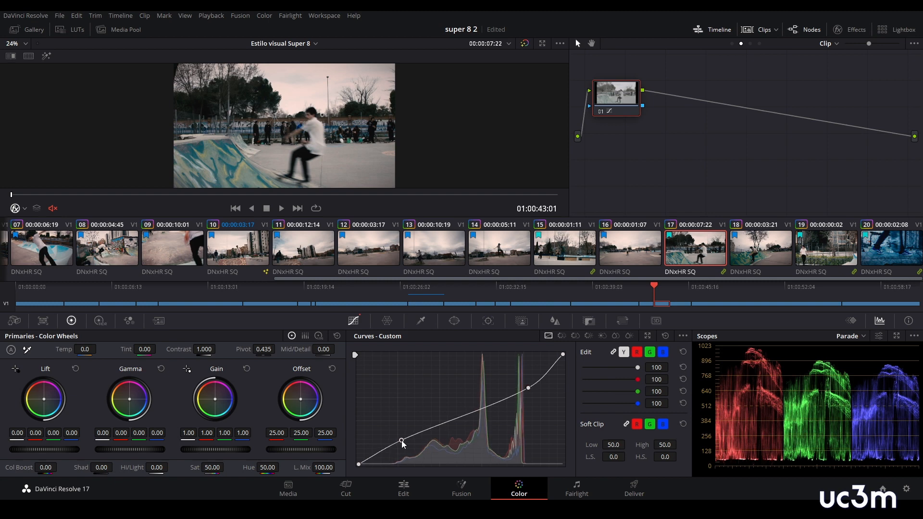
- Play the end of the timeline on the Edit page and stop on the last clip at 01:00:56:22
{"action": "key", "text": "shift+4"}
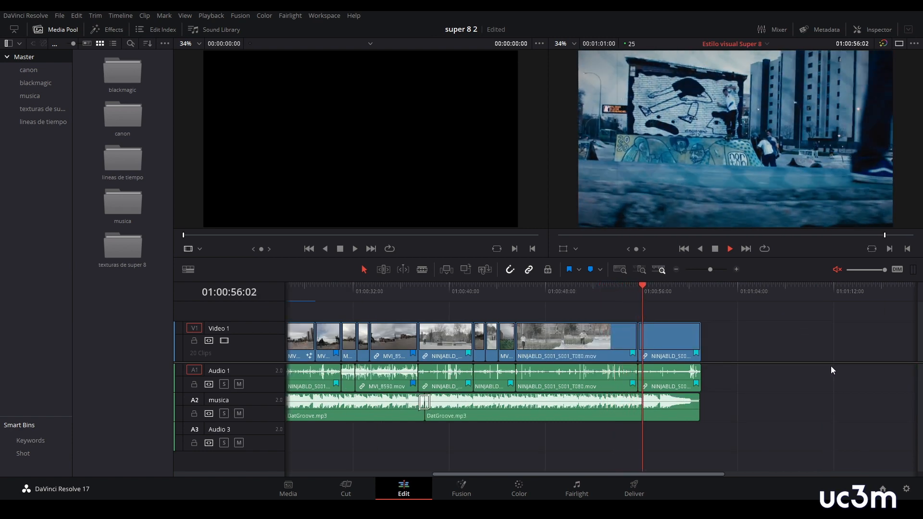
{"action": "key", "text": "space"}
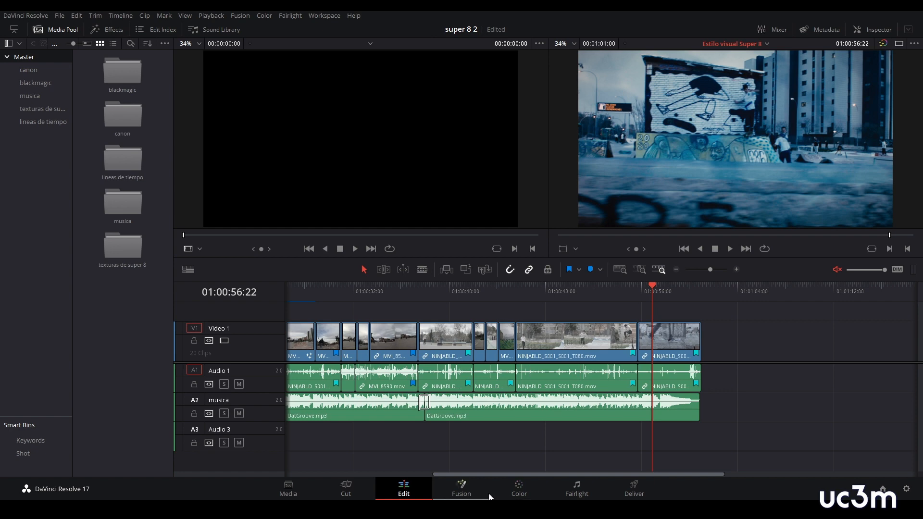
- On the Color page, set the last clip's temperature to 640 and shape its custom curve with raised midtones and slightly darker shadows
{"action": "left_click", "coordinate": [519, 488]}
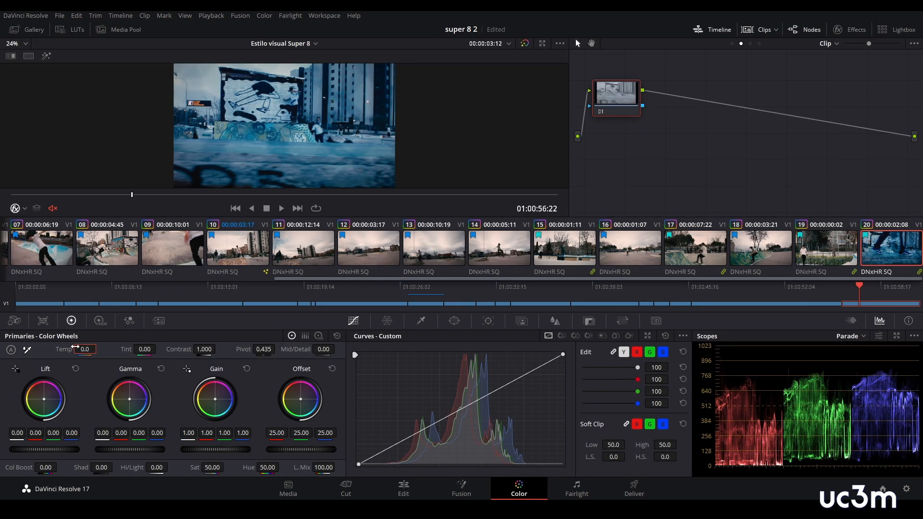
{"action": "left_click_drag", "start_coordinate": [84, 350], "coordinate": [115, 349]}
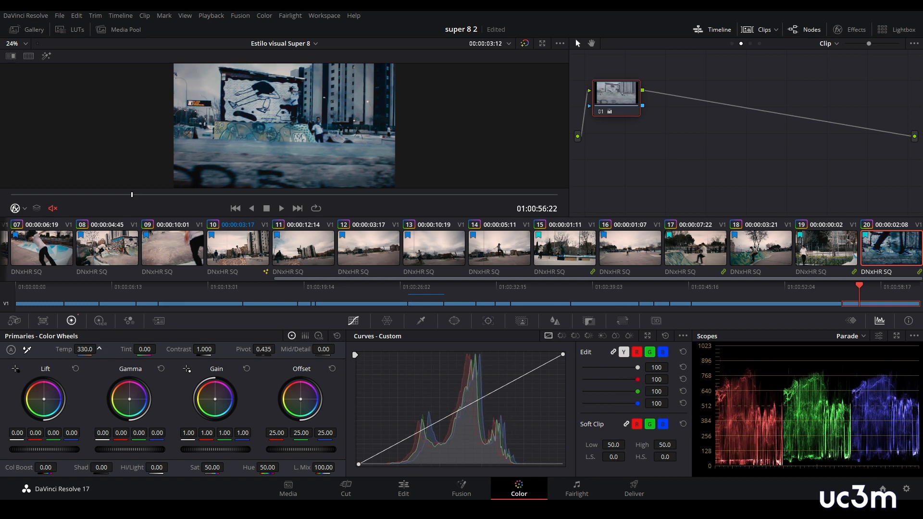
{"action": "left_click_drag", "start_coordinate": [465, 410], "coordinate": [462, 405]}
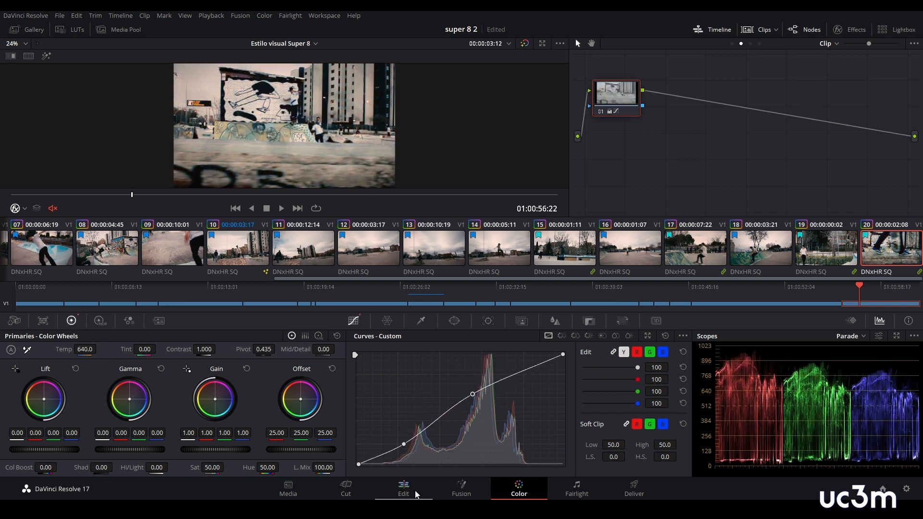
- Move the playhead to 01:00:54:13 on the Edit page and shift the divider to enlarge the timeline's video track area
{"action": "left_click", "coordinate": [403, 489]}
{"action": "left_click_drag", "start_coordinate": [654, 290], "coordinate": [624, 292]}
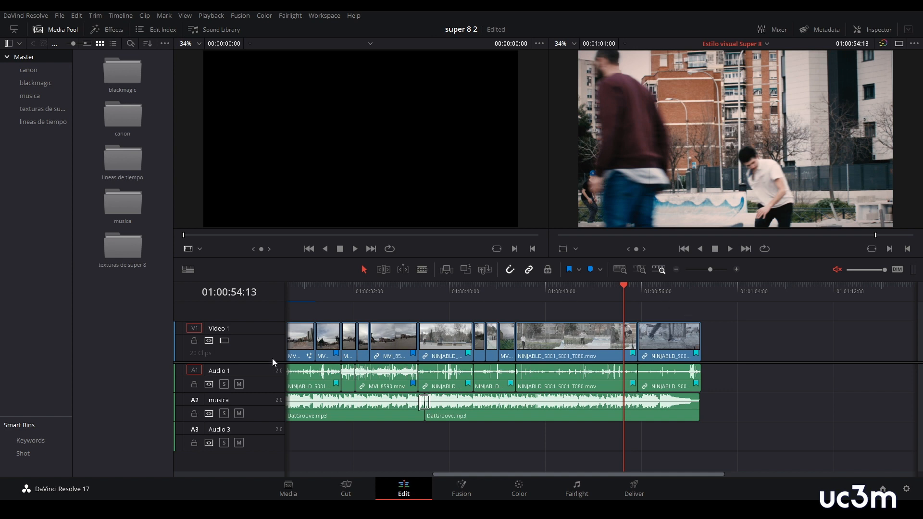
{"action": "left_click_drag", "start_coordinate": [272, 365], "coordinate": [274, 394]}
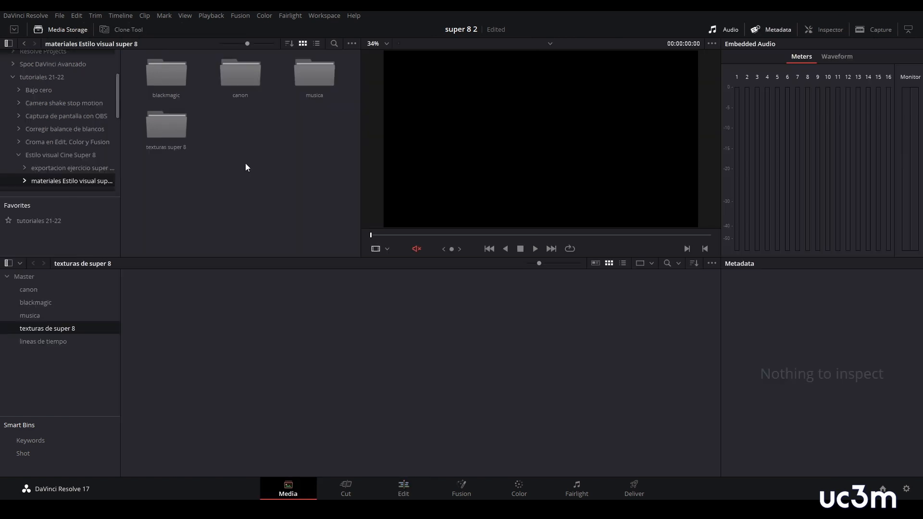
- Import 8mm Frame.mp4 and BLACK_PAPER_TEXTURE.mov from the texturas super 8 folder into the texturas de super 8 bin on the Media page
{"action": "double_click", "coordinate": [172, 129]}
{"action": "left_click_drag", "start_coordinate": [288, 135], "coordinate": [163, 68]}
{"action": "left_click_drag", "start_coordinate": [195, 328], "coordinate": [197, 330]}
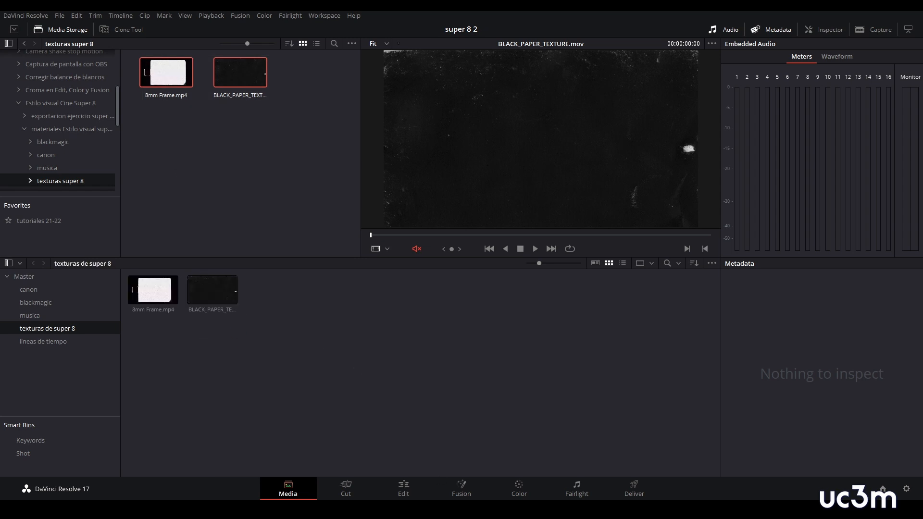
- On the Edit page, place 8mm Frame.mp4 on a new Video 2 track at the timeline start and move the playhead to 01:00:03:07
{"action": "left_click", "coordinate": [404, 490]}
{"action": "left_click_drag", "start_coordinate": [134, 73], "coordinate": [282, 348]}
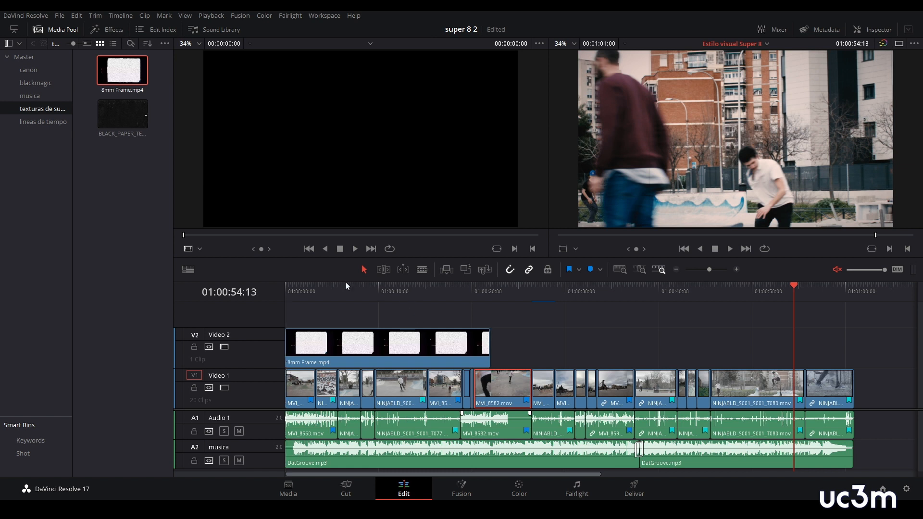
{"action": "left_click_drag", "start_coordinate": [295, 294], "coordinate": [315, 291]}
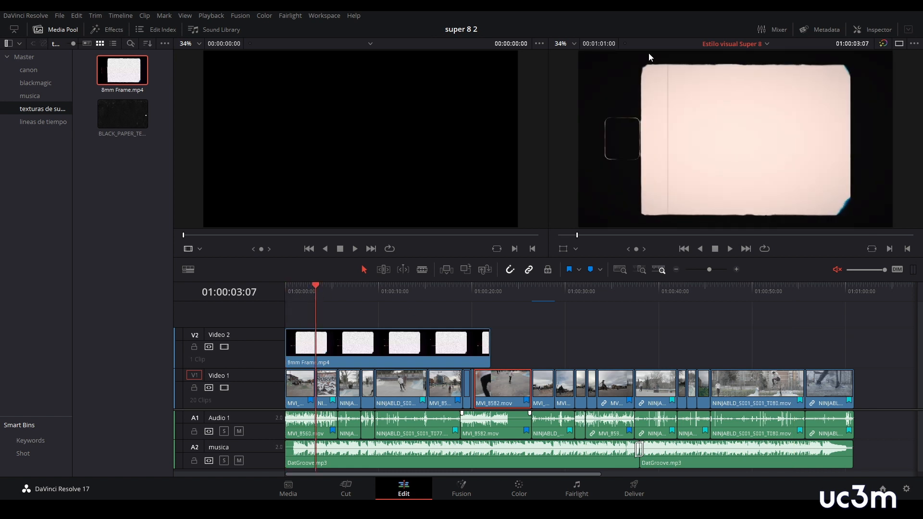
- Set the composite mode of the 8mm Frame.mp4 clip to Multiply and preview the frame full screen
{"action": "left_click", "coordinate": [871, 28]}
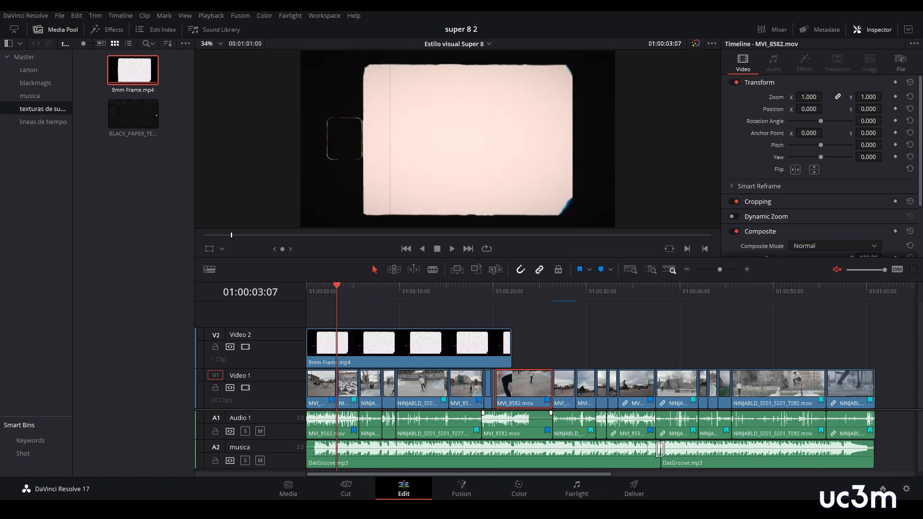
{"action": "left_click", "coordinate": [356, 342]}
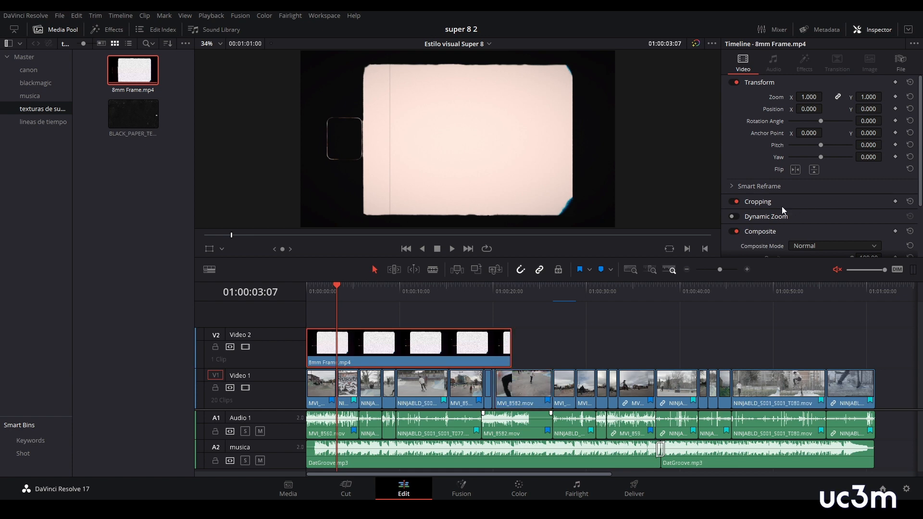
{"action": "scroll", "coordinate": [793, 217], "scroll_direction": "down", "scroll_amount": 2}
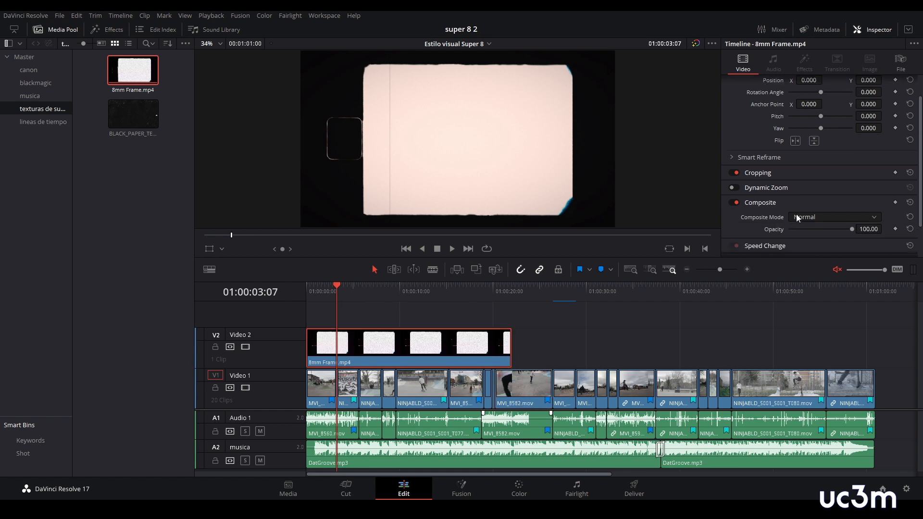
{"action": "left_click", "coordinate": [823, 218]}
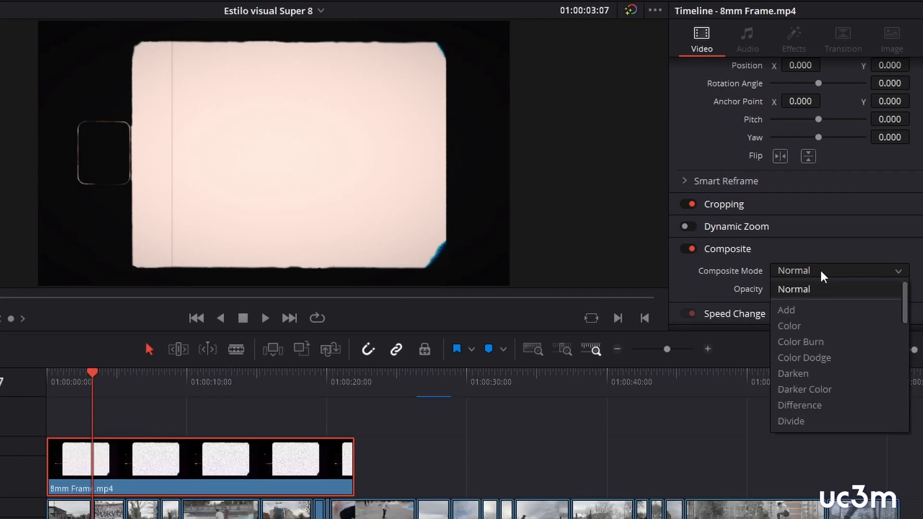
{"action": "scroll", "coordinate": [833, 345], "scroll_direction": "down", "scroll_amount": 8}
{"action": "scroll", "coordinate": [836, 365], "scroll_direction": "down", "scroll_amount": 6}
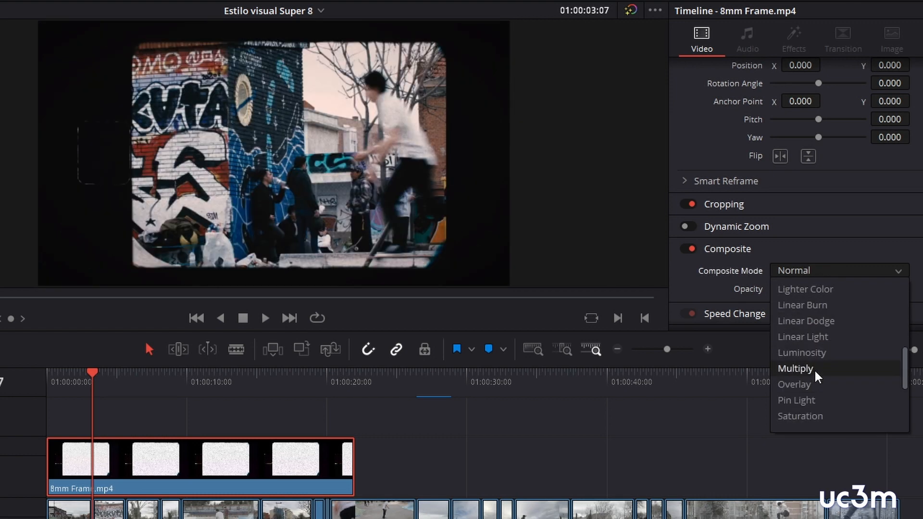
{"action": "left_click", "coordinate": [814, 369]}
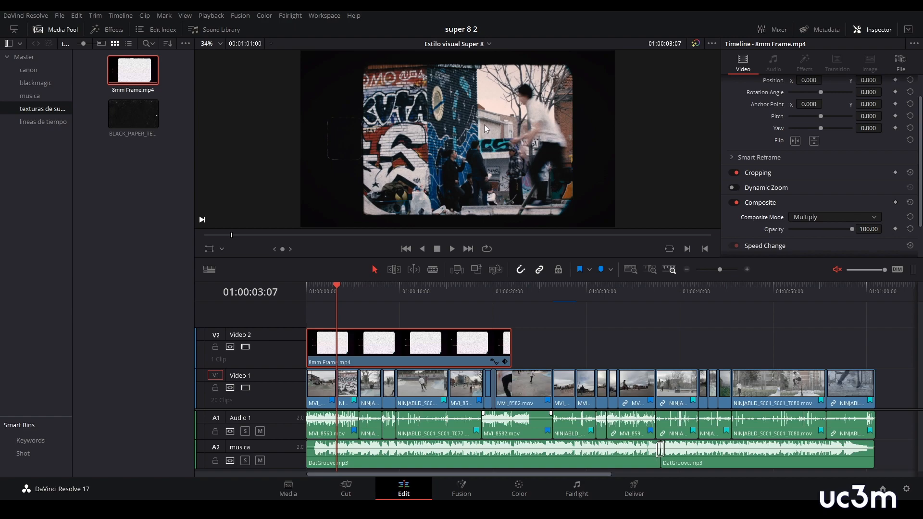
{"action": "key", "text": "ctrl+f"}
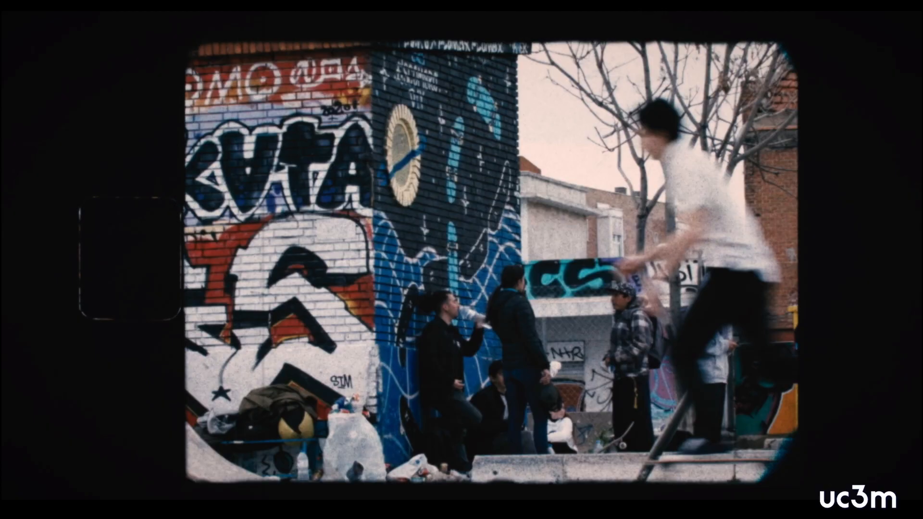
{"action": "key", "text": "Escape"}
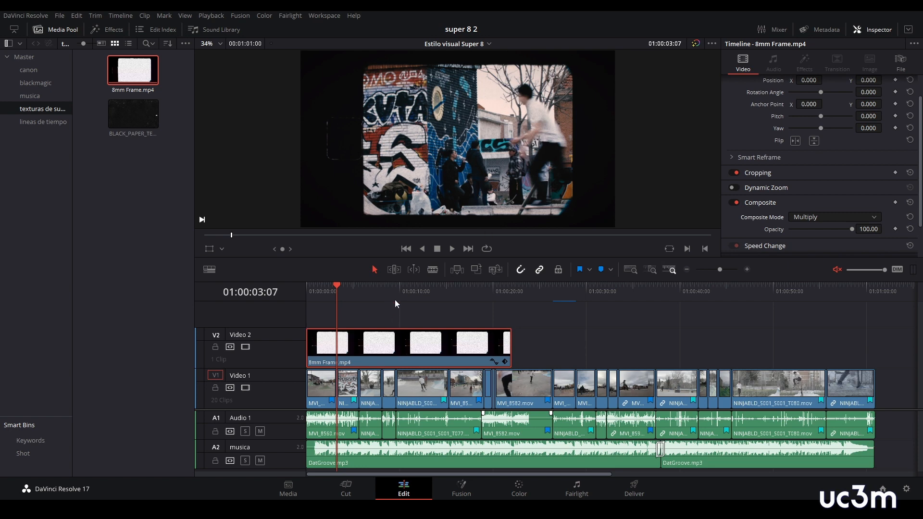
- In Fusion, add a Transform after MediaIn1 with size 1.32, aspect 0.814 and its center at about X 0.43, Y 0.50
{"action": "left_click", "coordinate": [476, 482]}
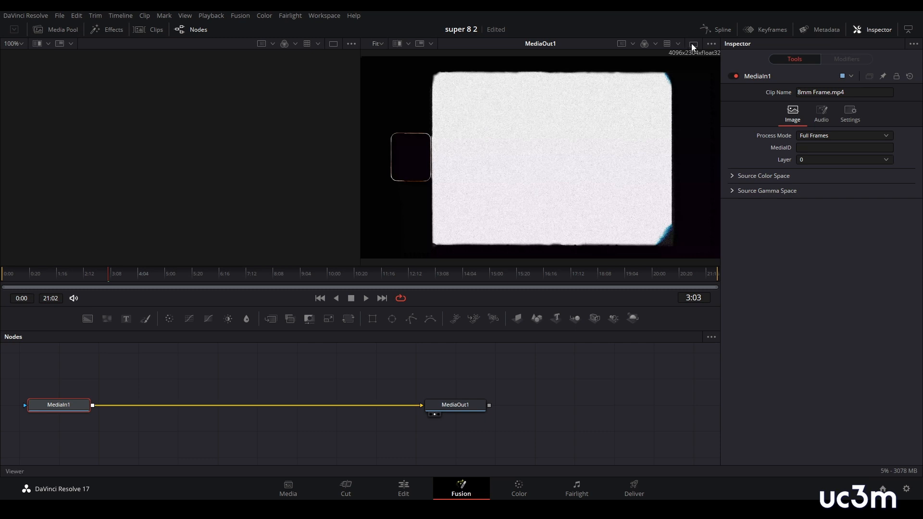
{"action": "left_click", "coordinate": [692, 44]}
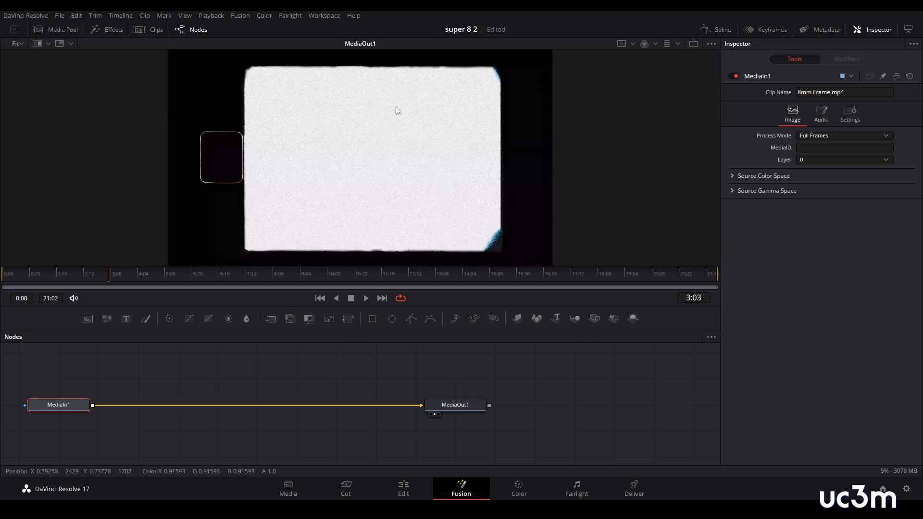
{"action": "scroll", "coordinate": [397, 110], "scroll_direction": "down", "scroll_amount": 2}
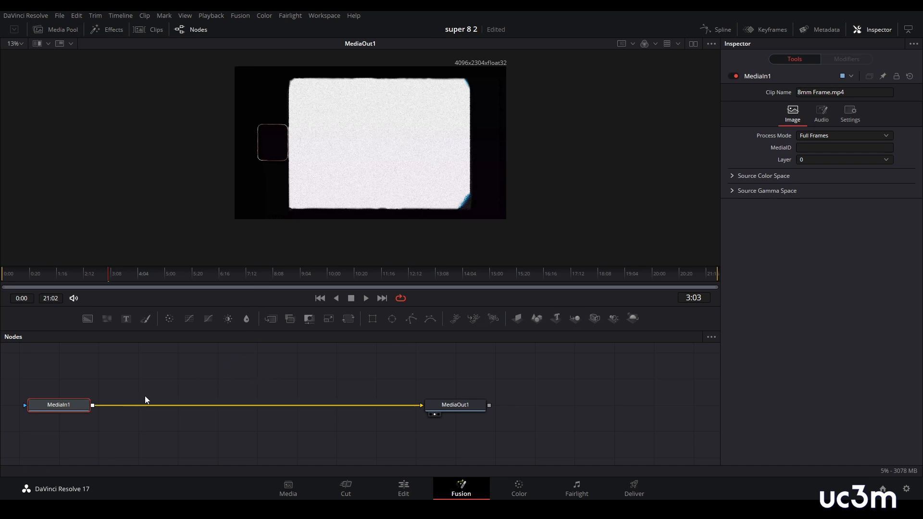
{"action": "left_click_drag", "start_coordinate": [66, 407], "coordinate": [91, 406]}
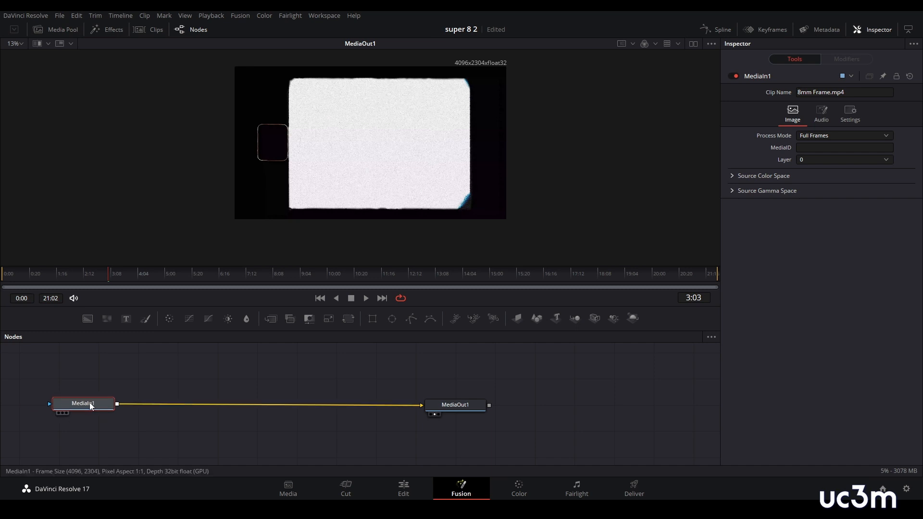
{"action": "left_click", "coordinate": [347, 320]}
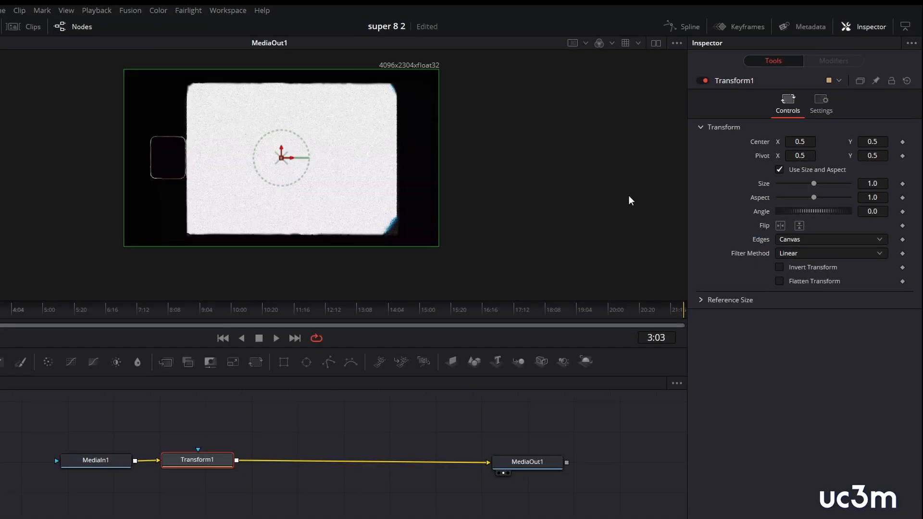
{"action": "left_click_drag", "start_coordinate": [814, 184], "coordinate": [809, 205]}
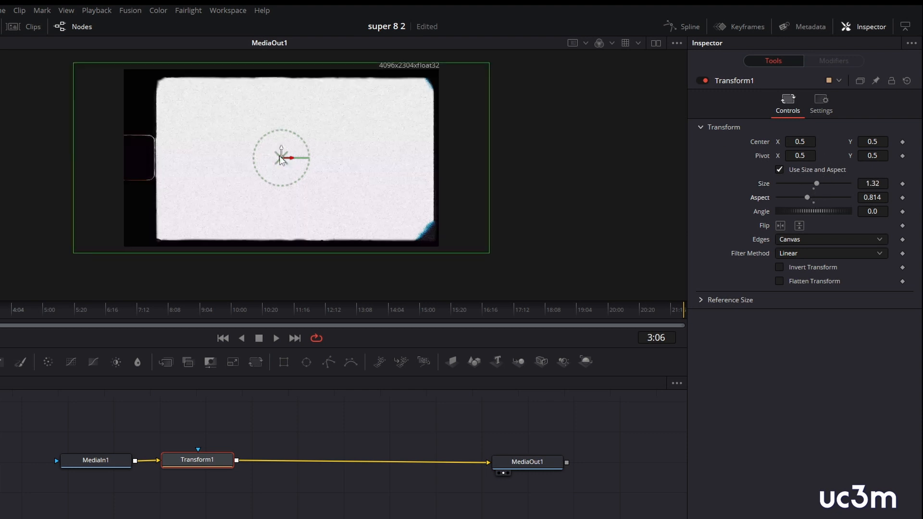
{"action": "left_click_drag", "start_coordinate": [282, 158], "coordinate": [258, 160]}
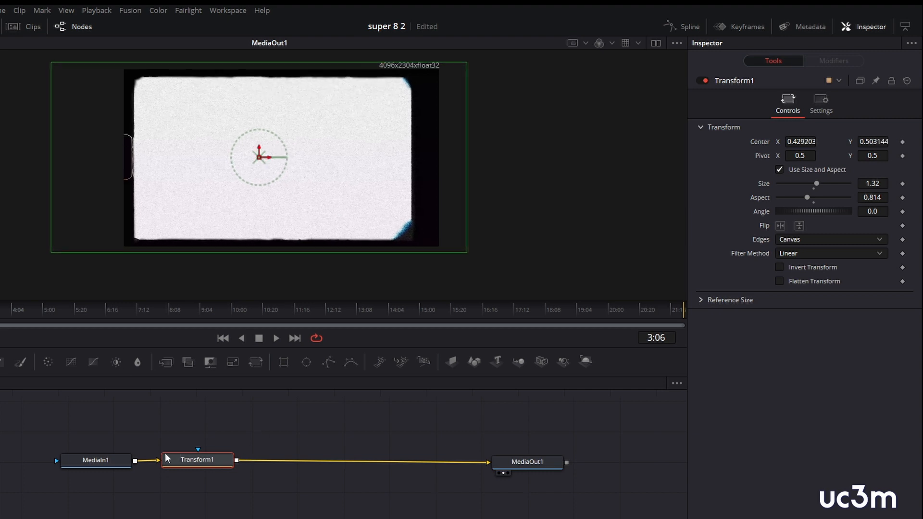
- Merge a black Background over the film frame and mask it with a Rectangle moved over the sprocket hole at the image's left edge
{"action": "left_click", "coordinate": [306, 435]}
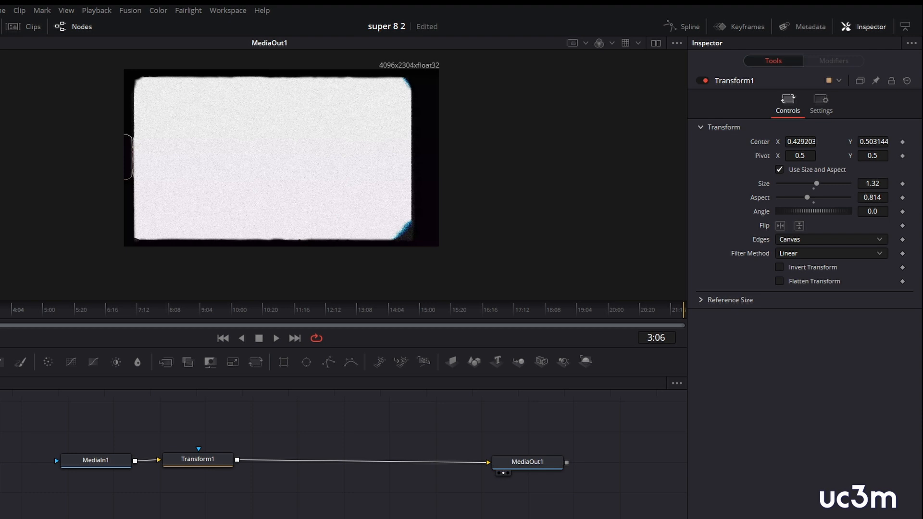
{"action": "left_click", "coordinate": [0, 362]}
{"action": "left_click_drag", "start_coordinate": [319, 438], "coordinate": [238, 463]}
{"action": "left_click", "coordinate": [319, 425]}
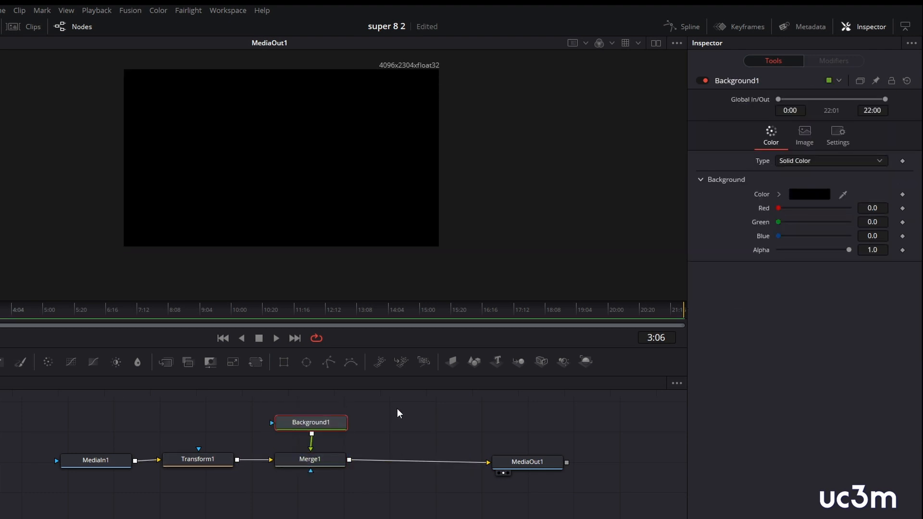
{"action": "left_click", "coordinate": [284, 363]}
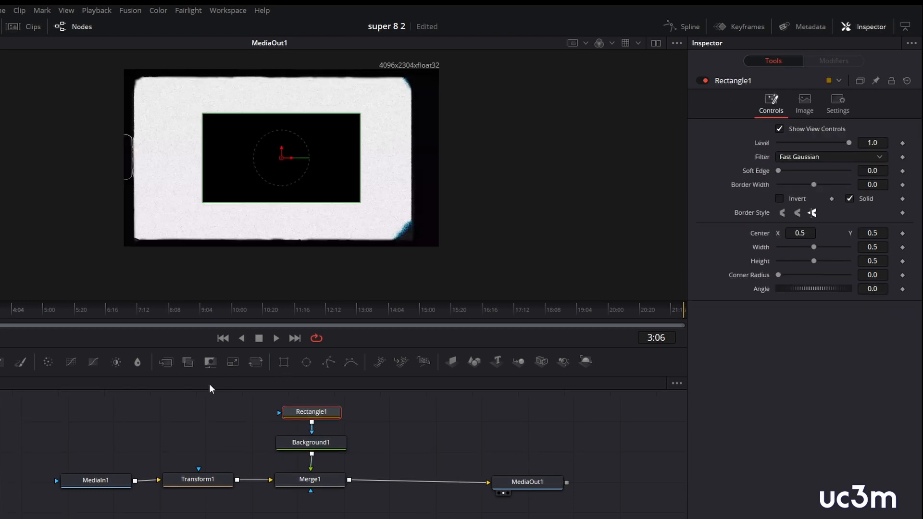
{"action": "left_click_drag", "start_coordinate": [282, 158], "coordinate": [57, 160]}
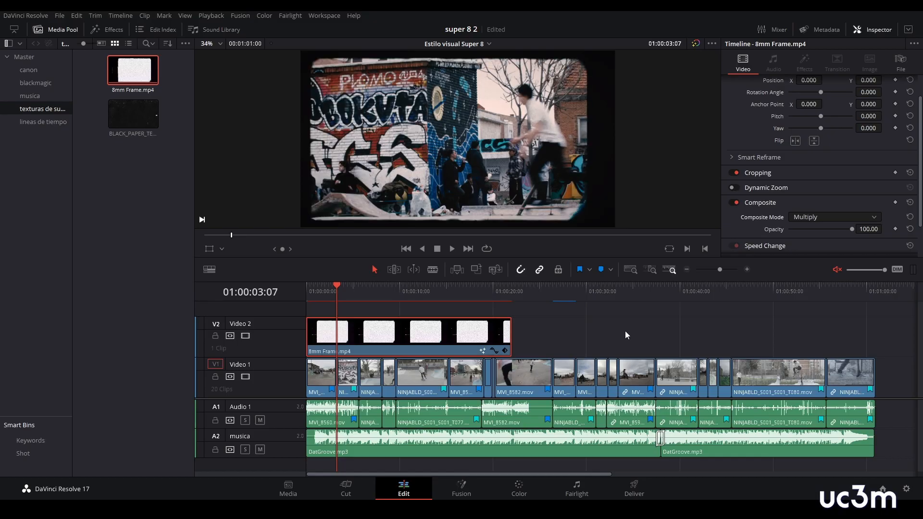
- Duplicate the 8mm Frame.mp4 clip twice along Video 2 and cut off the excess beyond the end of the edit
{"action": "key", "text": "space"}
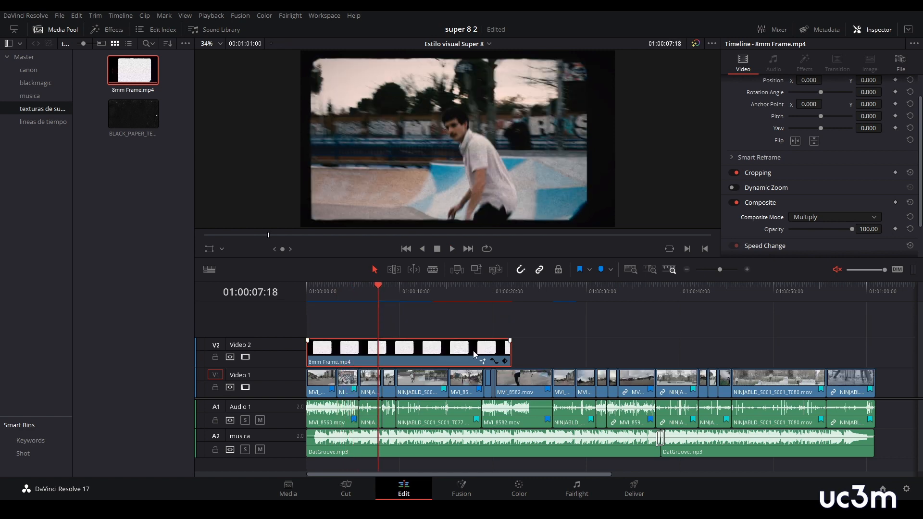
{"action": "left_click_drag", "start_coordinate": [452, 354], "coordinate": [852, 350]}
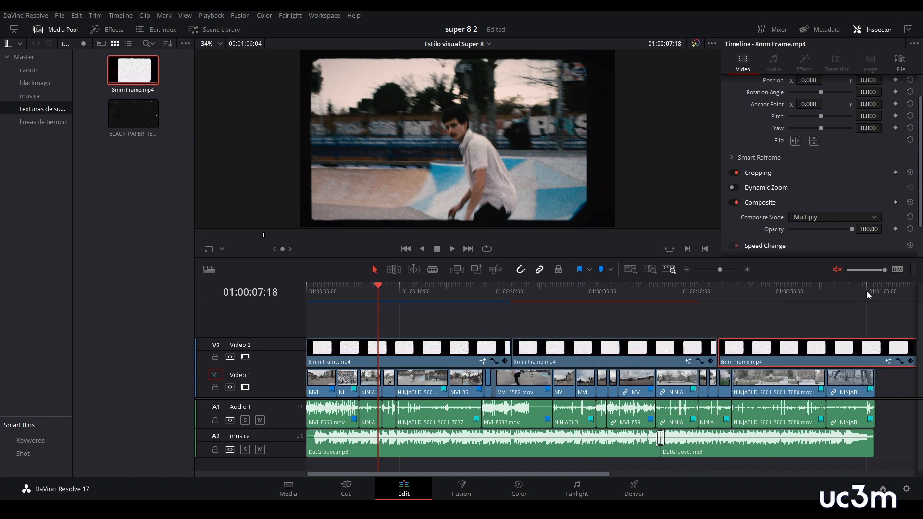
{"action": "left_click", "coordinate": [872, 293]}
{"action": "key", "text": "ctrl+b"}
{"action": "left_click", "coordinate": [888, 355]}
{"action": "key", "text": "Delete"}
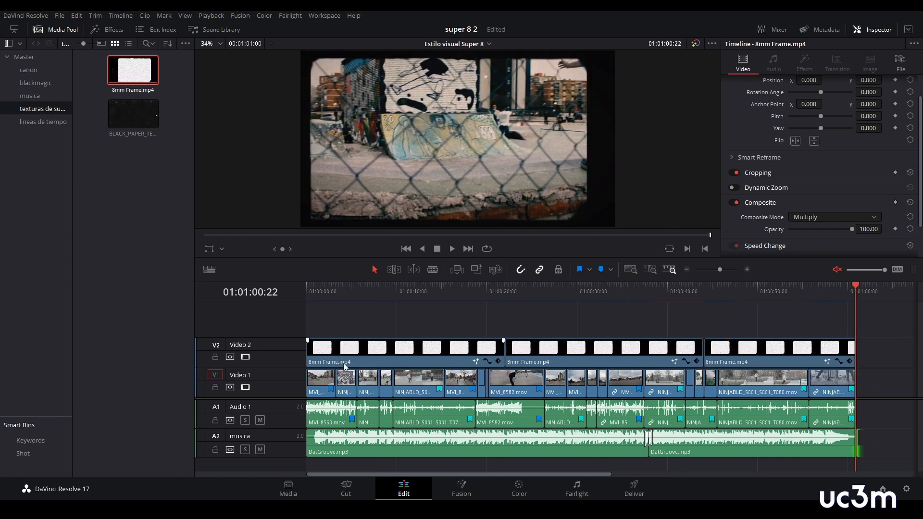
- Move all three 8mm Frame.mp4 clips from Video 2 up to a new Video 3 track
{"action": "left_click_drag", "start_coordinate": [344, 363], "coordinate": [342, 334]}
{"action": "left_click_drag", "start_coordinate": [541, 363], "coordinate": [541, 327]}
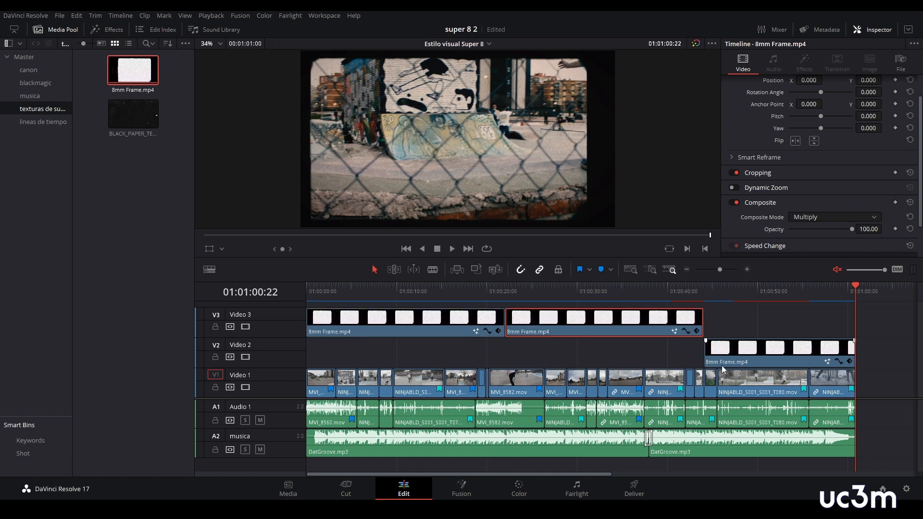
{"action": "left_click_drag", "start_coordinate": [723, 364], "coordinate": [724, 357]}
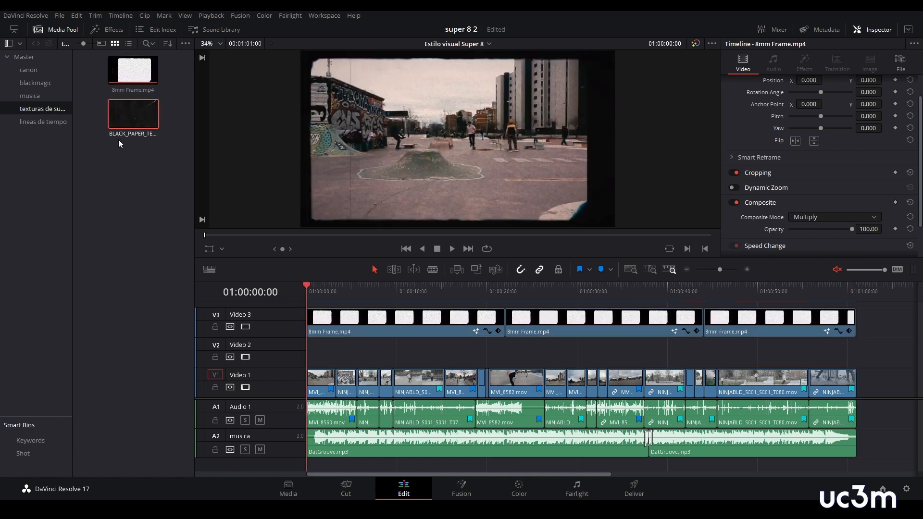
- Place BLACK_PAPER_TEXTURE.mov at the start of Video 2 and select it with the playhead at 01:00:01:20
{"action": "left_click_drag", "start_coordinate": [140, 138], "coordinate": [310, 357]}
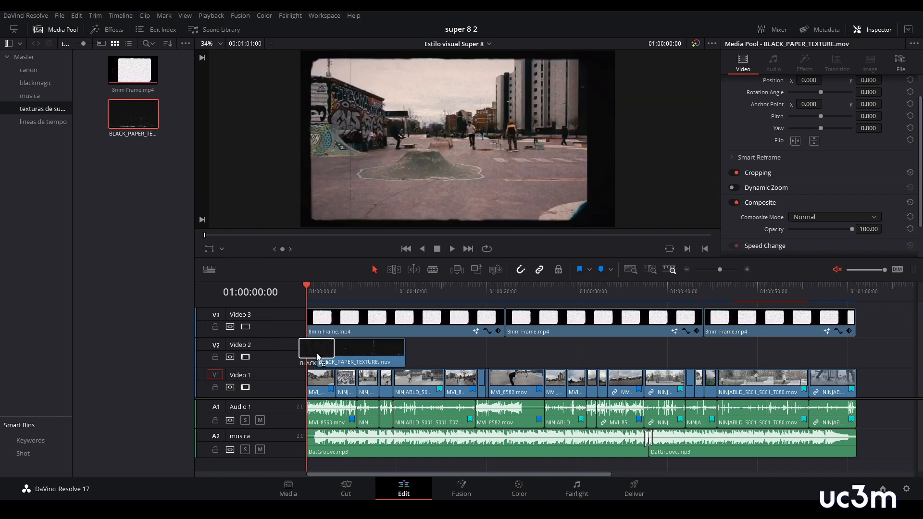
{"action": "left_click", "coordinate": [323, 294]}
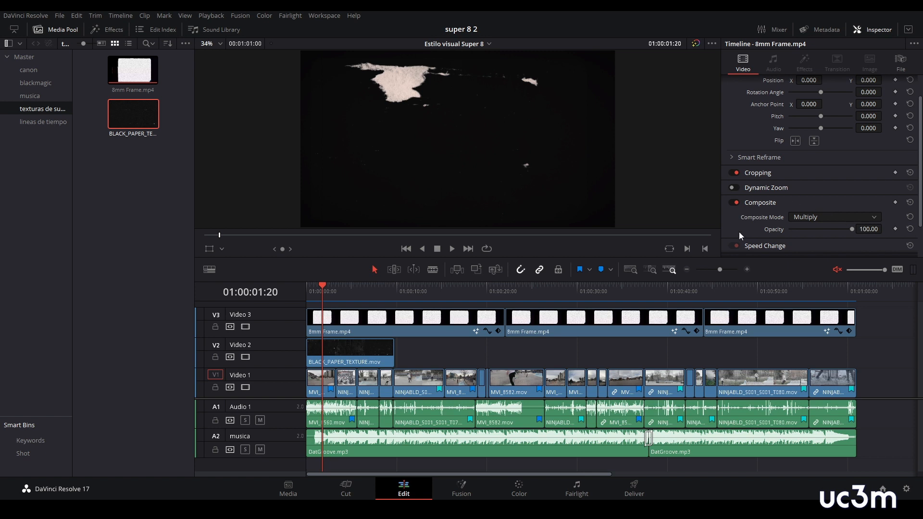
{"action": "left_click", "coordinate": [361, 363]}
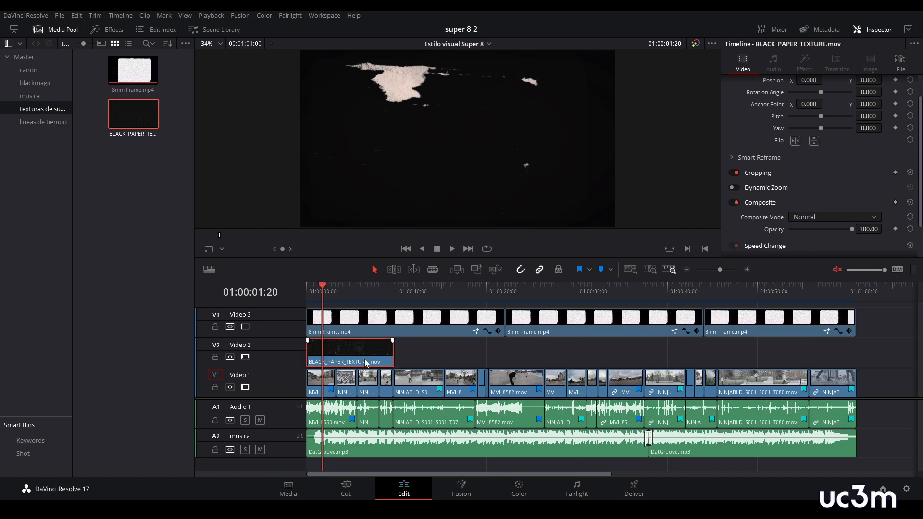
- Set the composite mode of the BLACK_PAPER_TEXTURE.mov clip to Screen and play the edit from the start of the timeline
{"action": "left_click", "coordinate": [875, 220]}
{"action": "scroll", "coordinate": [842, 268], "scroll_direction": "down", "scroll_amount": 2}
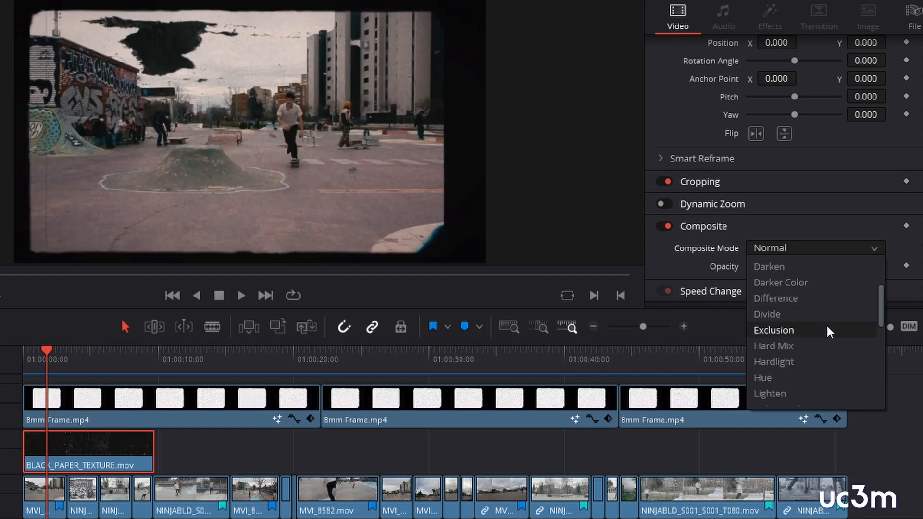
{"action": "scroll", "coordinate": [814, 340], "scroll_direction": "down", "scroll_amount": 5}
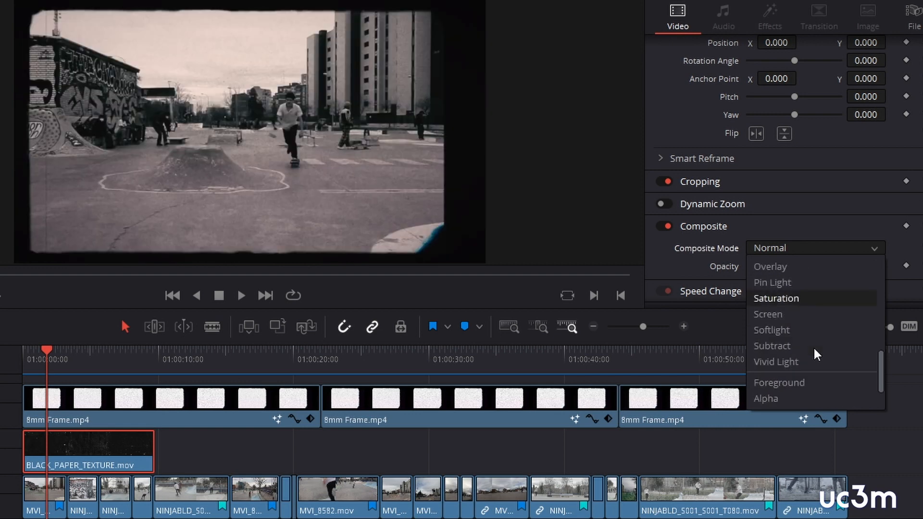
{"action": "left_click", "coordinate": [812, 315]}
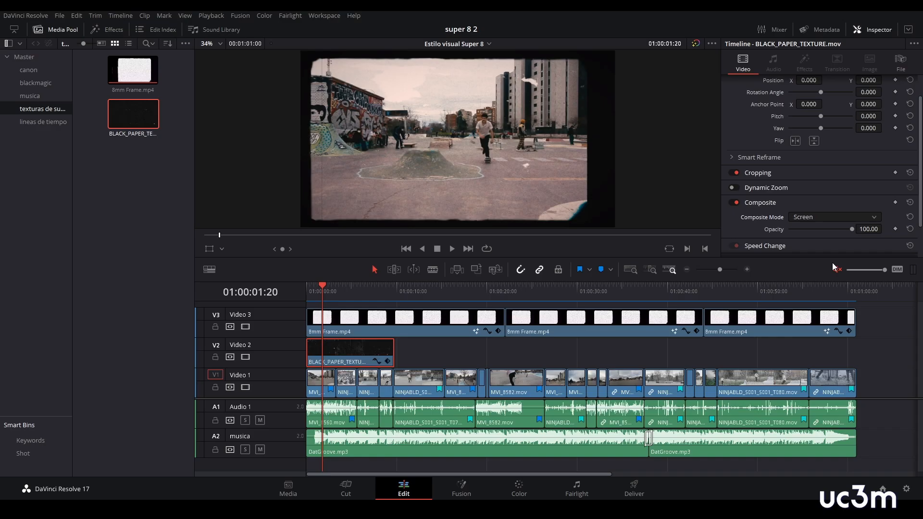
{"action": "mouse_move", "coordinate": [313, 287]}
{"action": "left_mouse_down"}
{"action": "mouse_move", "coordinate": [340, 289]}
{"action": "mouse_move", "coordinate": [309, 289]}
{"action": "left_mouse_up"}
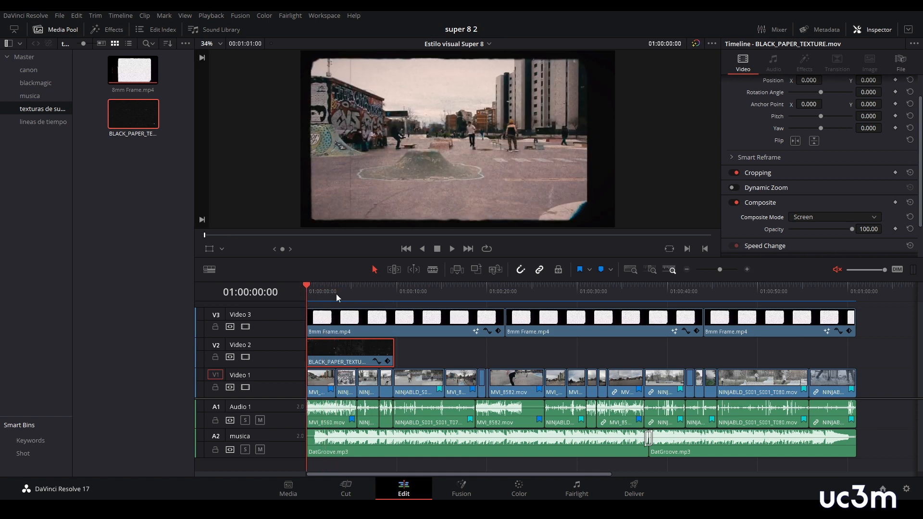
{"action": "key", "text": "space"}
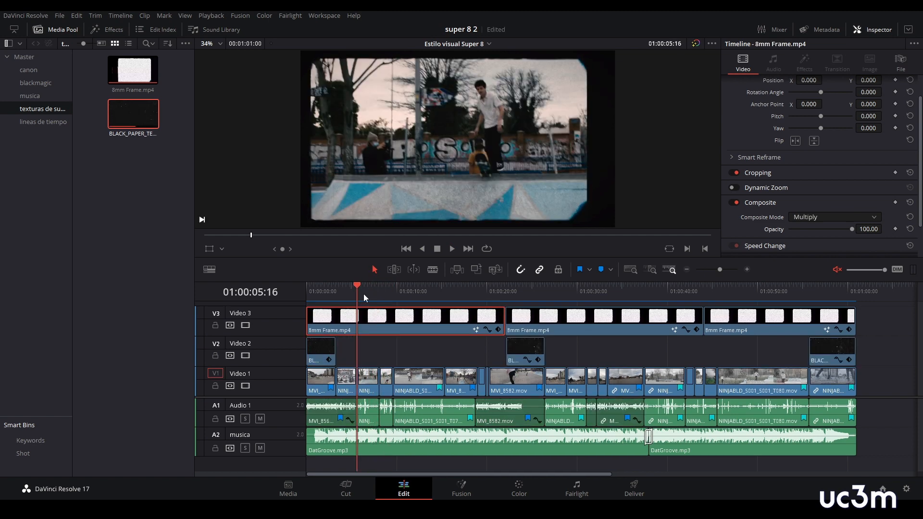
- Play the edit full screen from 01:00:08:03 to examine how the 8mm frame overlay affects the image
{"action": "left_click", "coordinate": [373, 294]}
{"action": "mouse_move", "coordinate": [374, 297]}
{"action": "left_mouse_down"}
{"action": "mouse_move", "coordinate": [364, 298]}
{"action": "mouse_move", "coordinate": [378, 292]}
{"action": "left_mouse_up"}
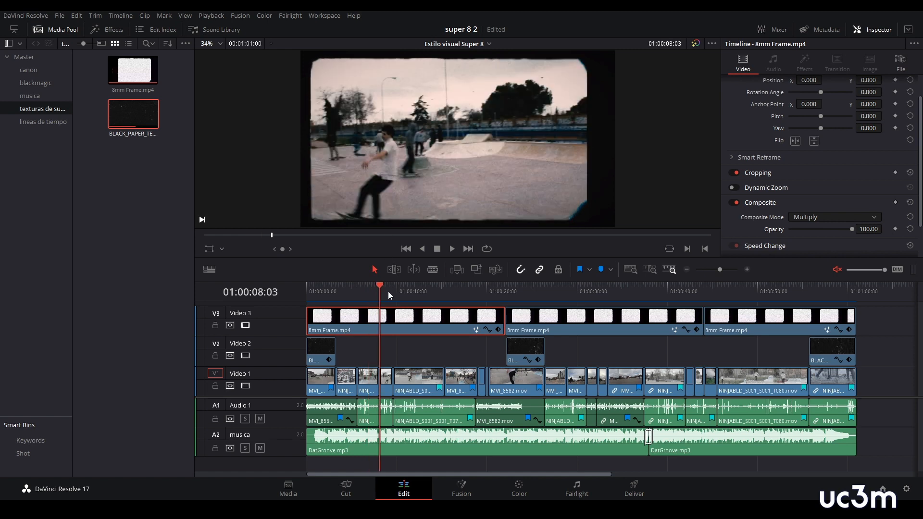
{"action": "key", "text": "p"}
{"action": "key", "text": "space"}
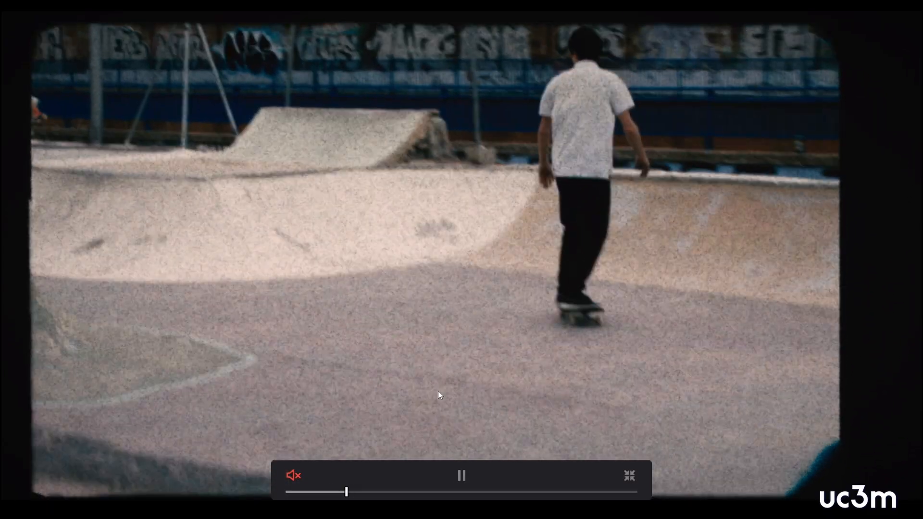
{"action": "key", "text": "space"}
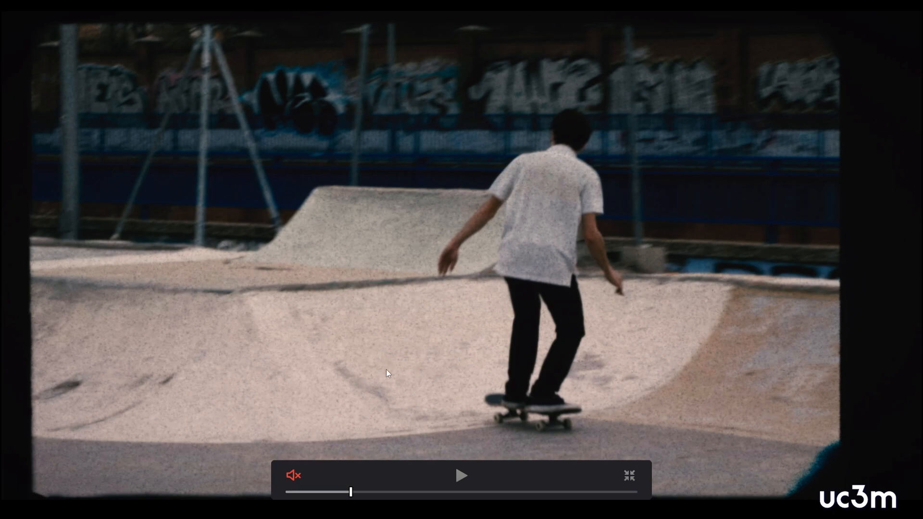
{"action": "key", "text": "p"}
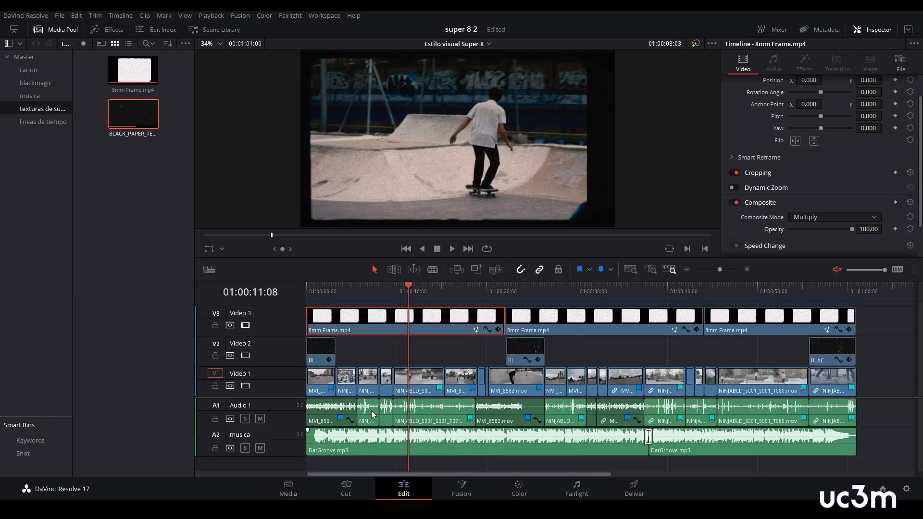
- In the 8mm Frame.mp4 composition, add a ColorCorrector after Merge1 with contrast 1.25 and gain 1.13, and play the edit full screen
{"action": "left_click", "coordinate": [463, 491]}
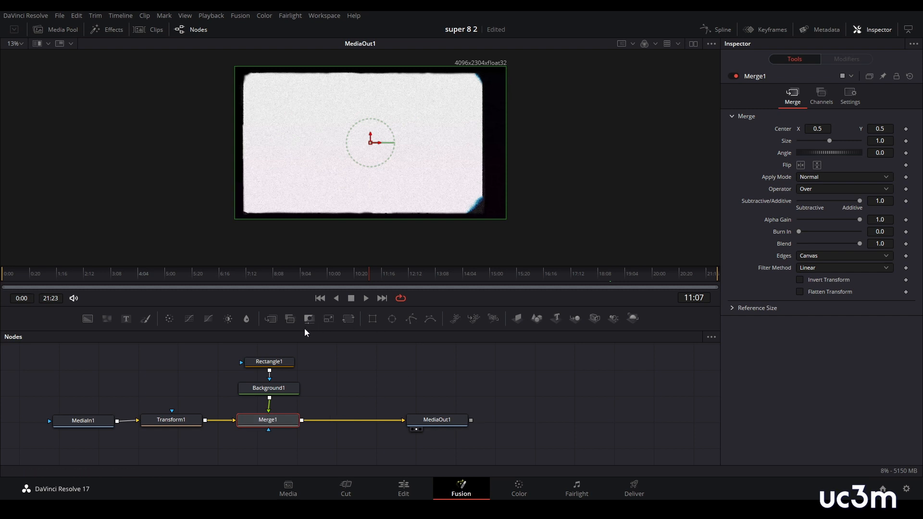
{"action": "left_click", "coordinate": [169, 319]}
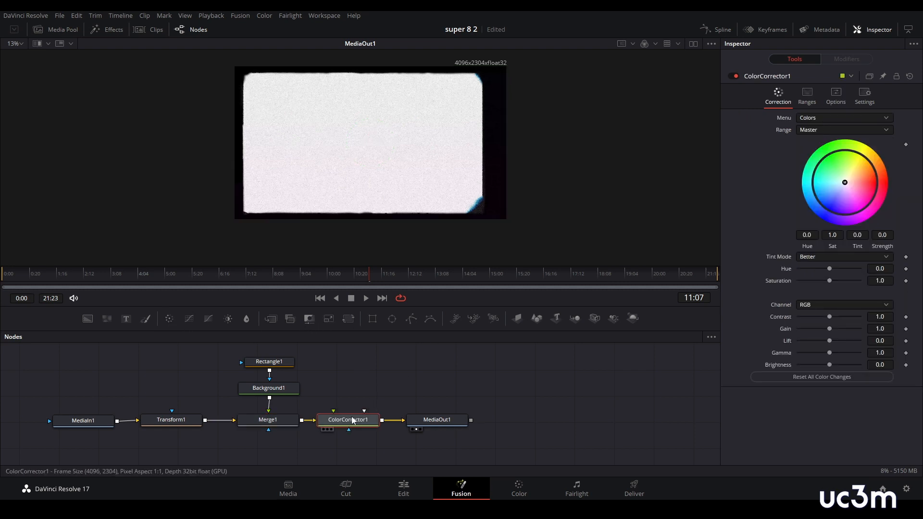
{"action": "scroll", "coordinate": [526, 227], "scroll_direction": "up", "scroll_amount": 5}
{"action": "left_click_drag", "start_coordinate": [337, 123], "coordinate": [727, 294]}
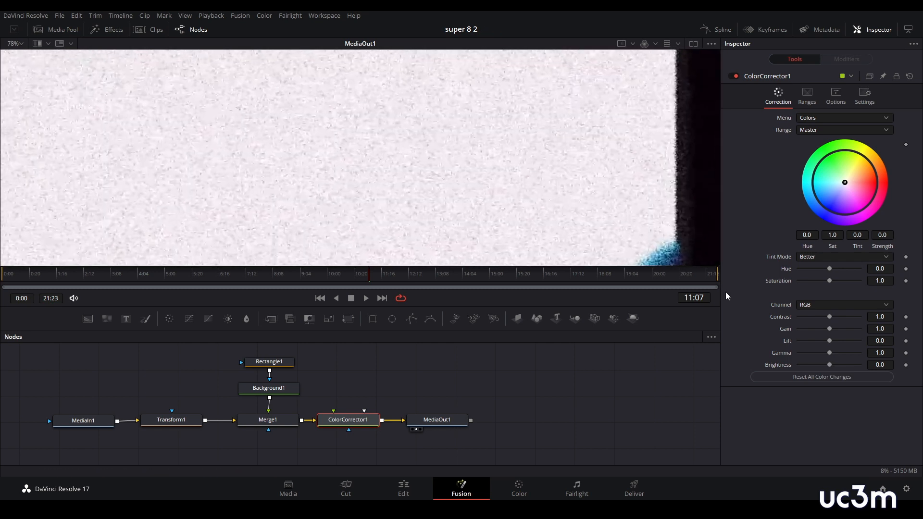
{"action": "left_click_drag", "start_coordinate": [829, 317], "coordinate": [832, 320]}
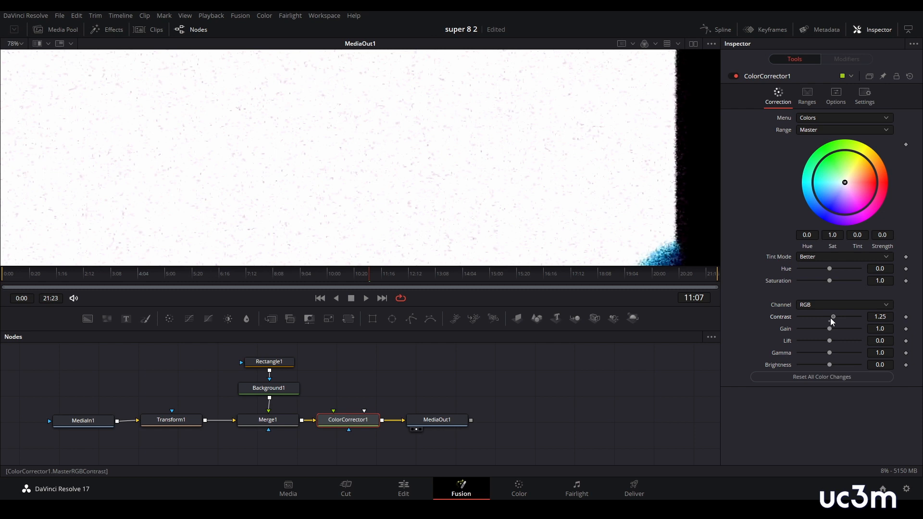
{"action": "left_click_drag", "start_coordinate": [831, 329], "coordinate": [832, 330]}
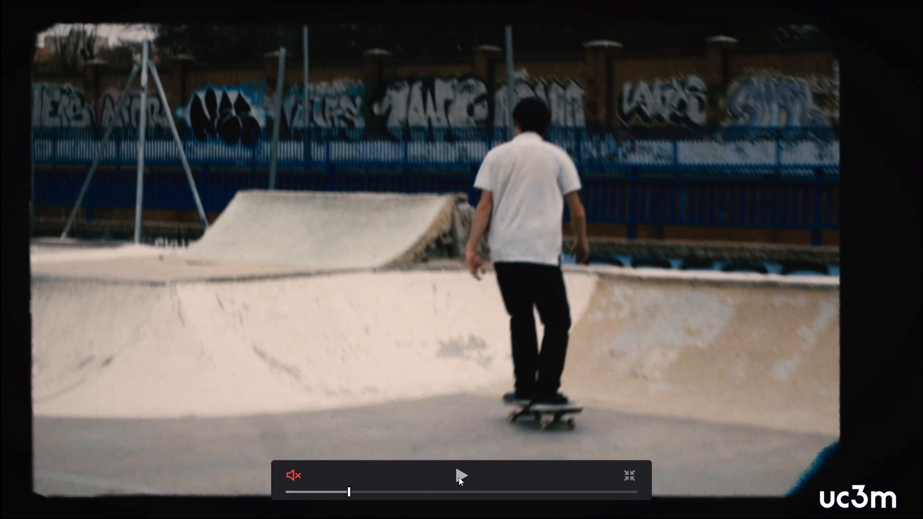
{"action": "left_click", "coordinate": [460, 478]}
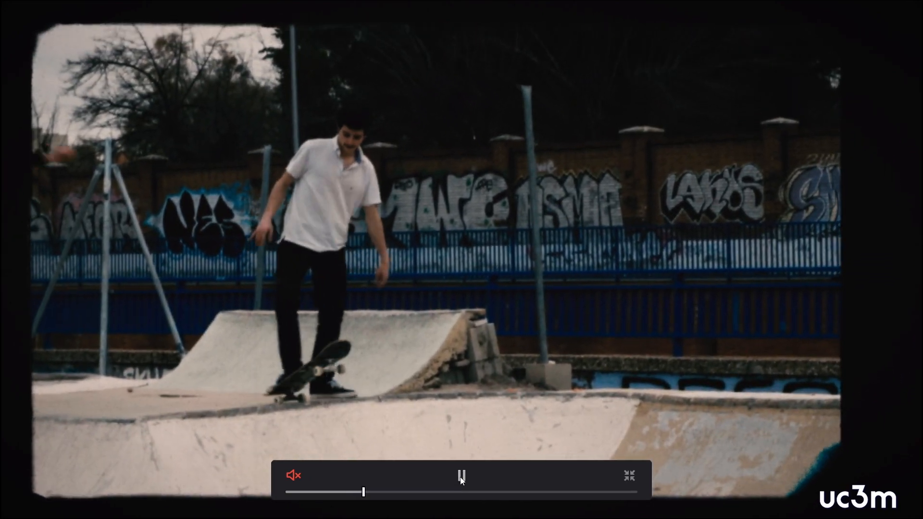
{"action": "left_click", "coordinate": [460, 477]}
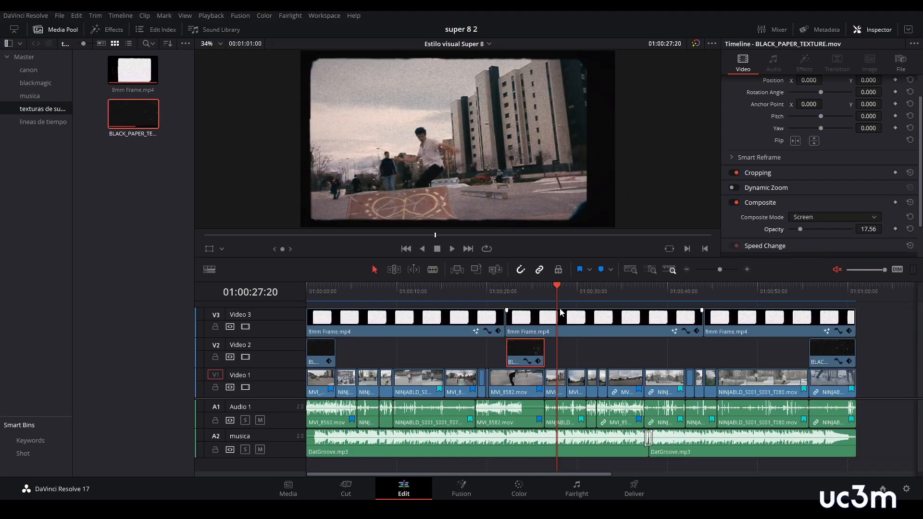
- On the Fairlight page, lower the volume of the four loudest camera clips on Audio 1 to -6.72, then deselect them
{"action": "left_click", "coordinate": [579, 489]}
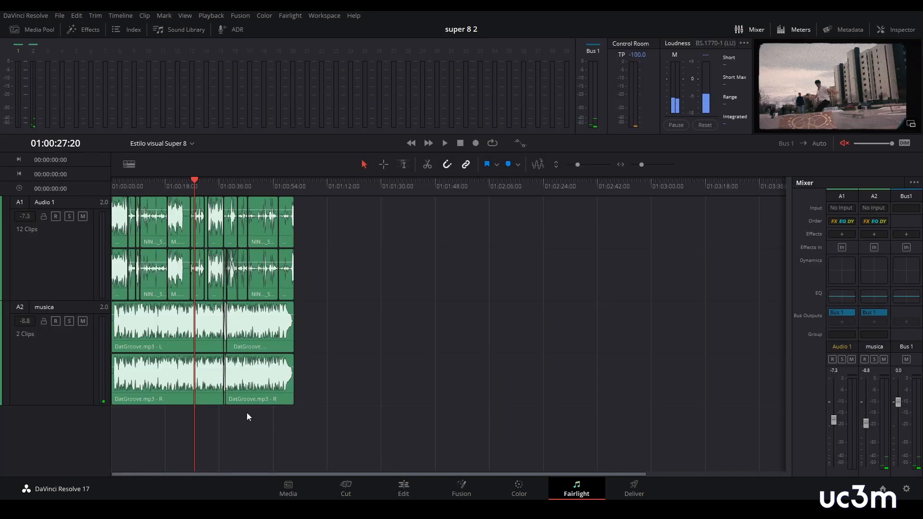
{"action": "left_click_drag", "start_coordinate": [638, 165], "coordinate": [644, 166]}
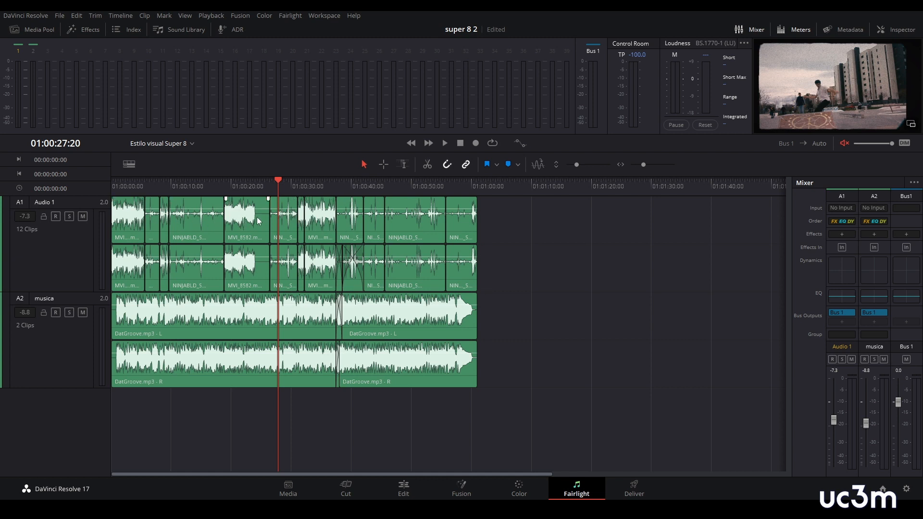
{"action": "left_click", "coordinate": [134, 224]}
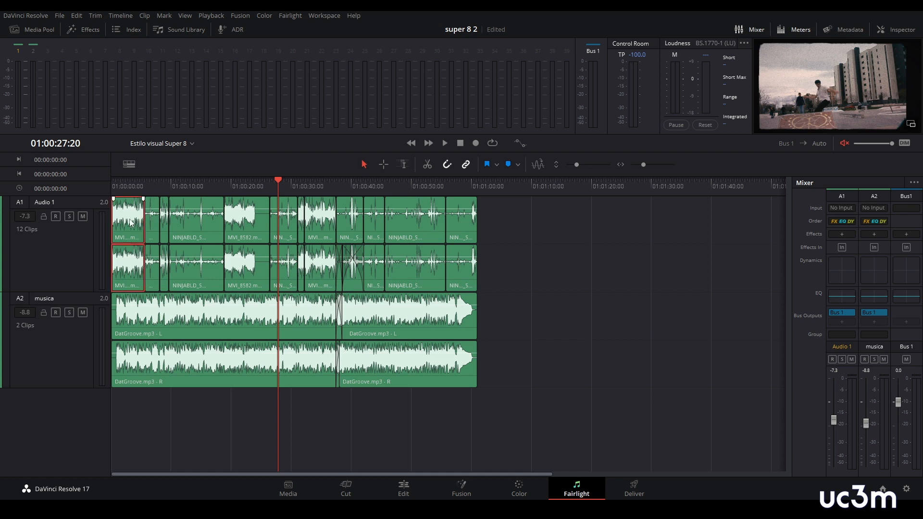
{"action": "left_click", "coordinate": [246, 227], "text": "ctrl"}
{"action": "left_click", "coordinate": [301, 226], "text": "ctrl"}
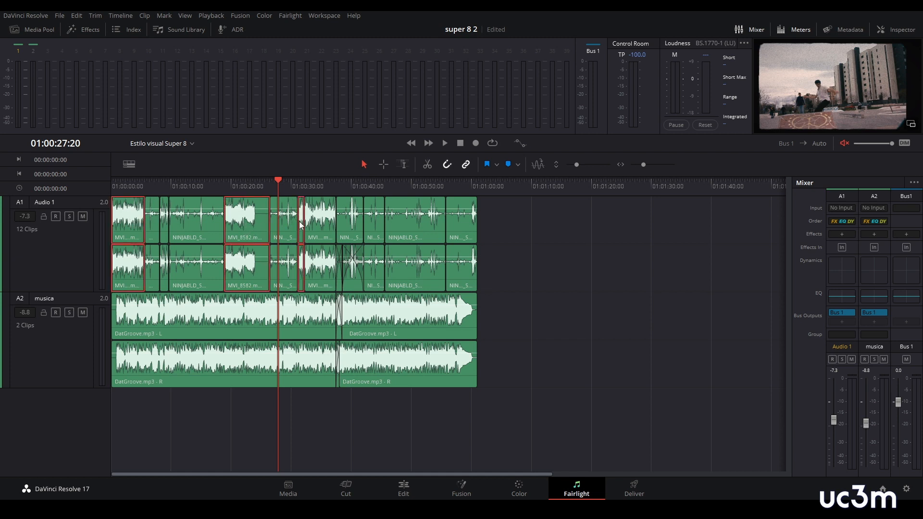
{"action": "left_click", "coordinate": [318, 223], "text": "ctrl"}
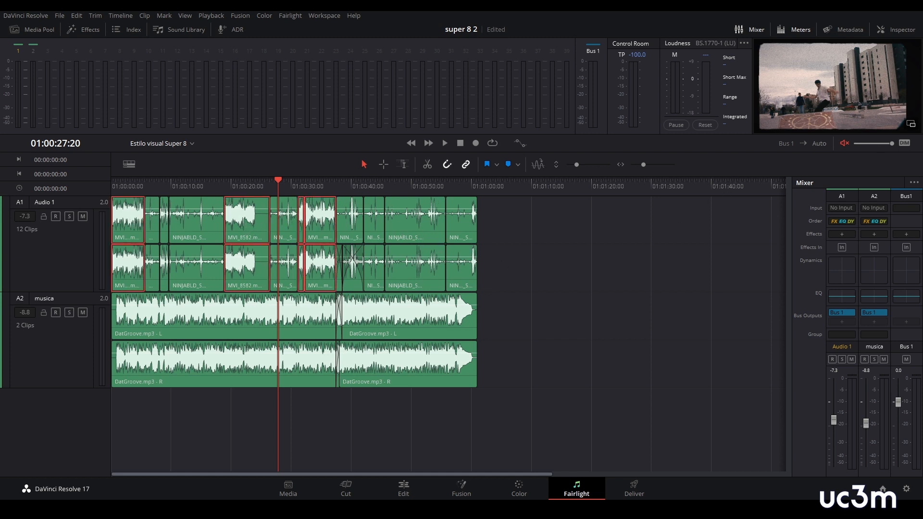
{"action": "left_click", "coordinate": [898, 30]}
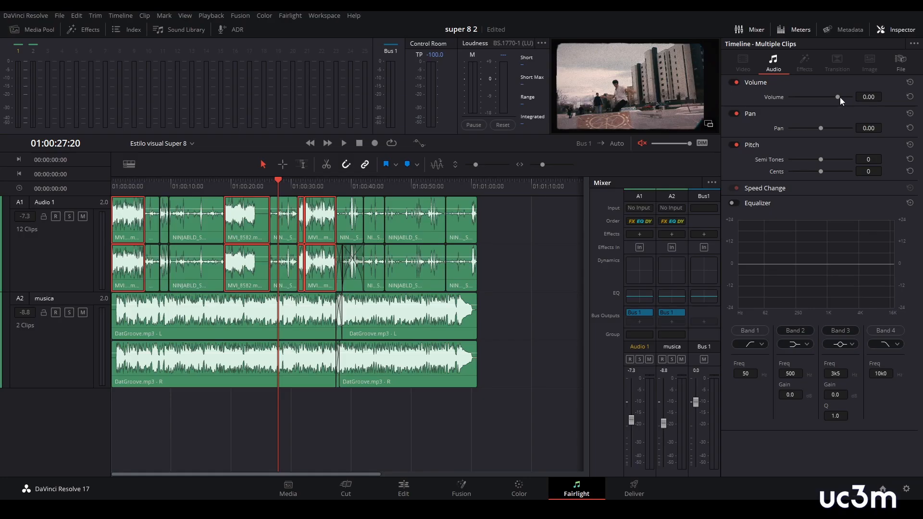
{"action": "left_click_drag", "start_coordinate": [791, 133], "coordinate": [788, 133]}
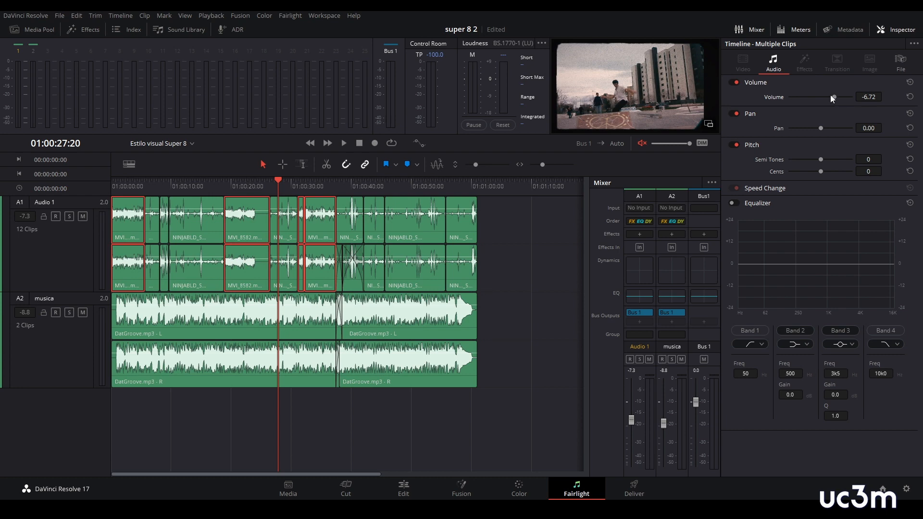
{"action": "left_click", "coordinate": [306, 406]}
{"action": "key", "text": "shift+6"}
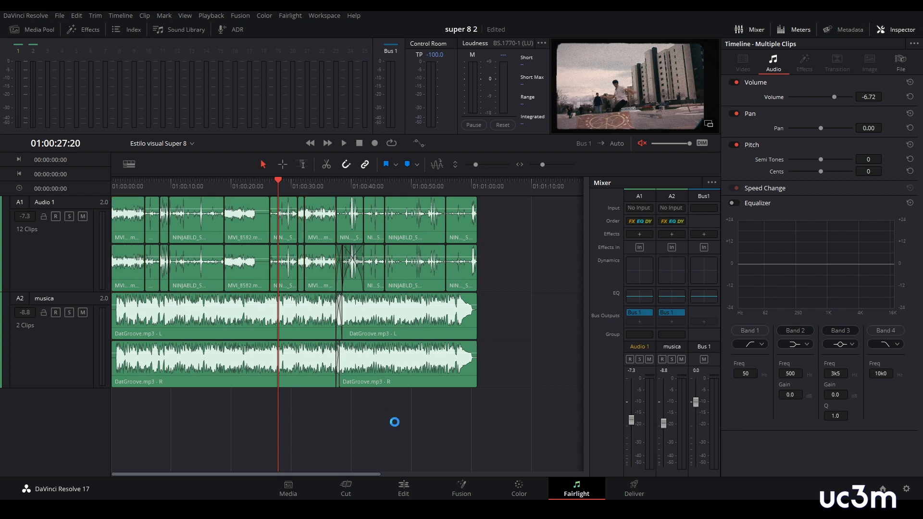